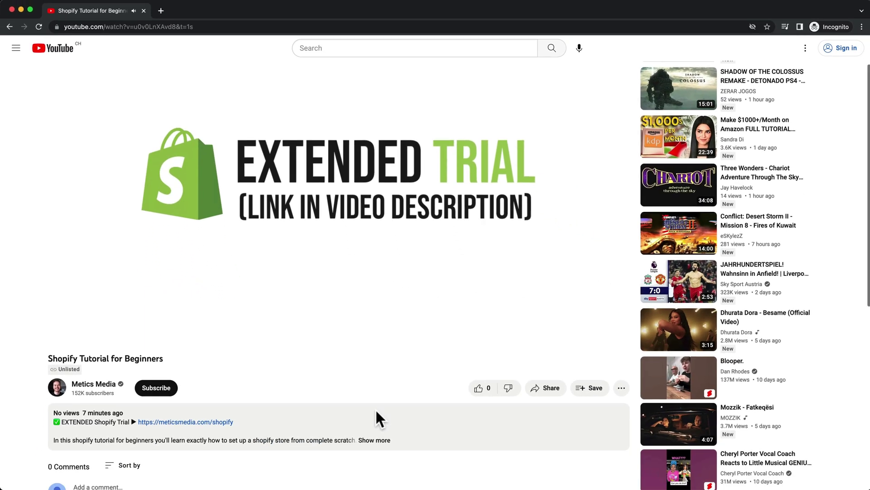
Follow the EXTENDED Shopify Trial link in the YouTube video's description
{"action": "scroll", "coordinate": [374, 408], "scroll_direction": "down", "scroll_amount": 2}
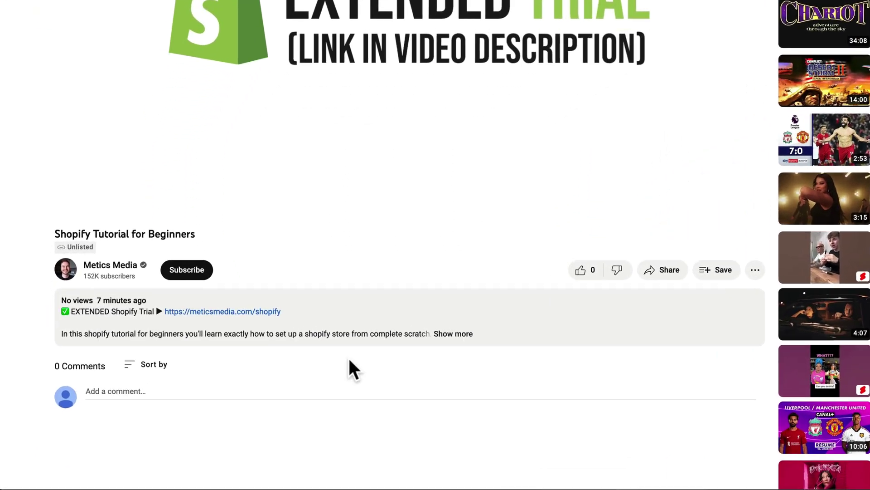
{"action": "left_click", "coordinate": [340, 271]}
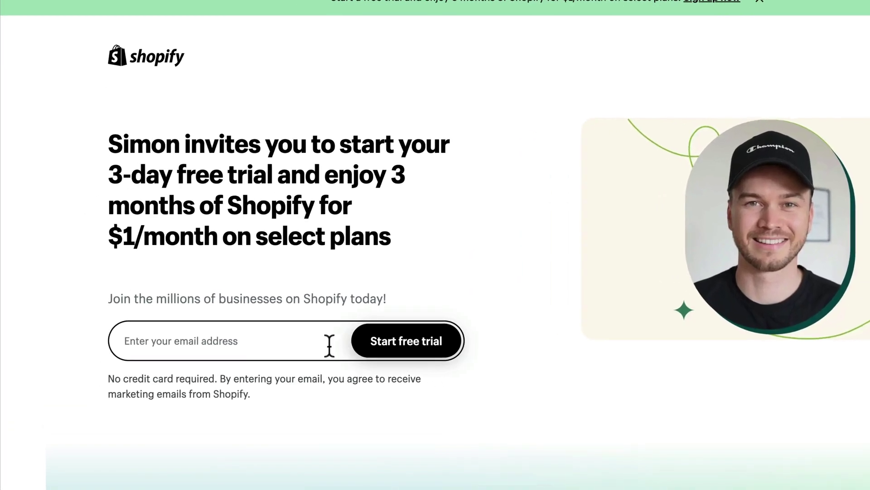
Start the Shopify free trial with the account's e-mail address
{"action": "left_click", "coordinate": [255, 322]}
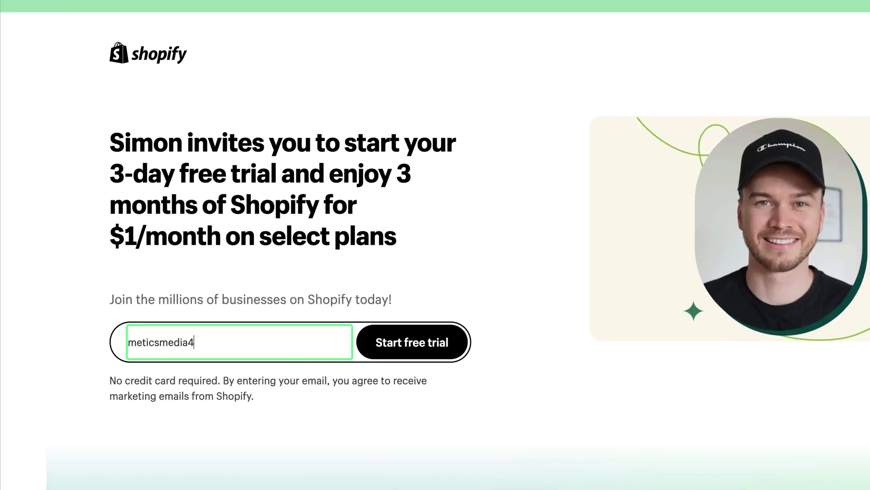
{"action": "left_click", "coordinate": [403, 351]}
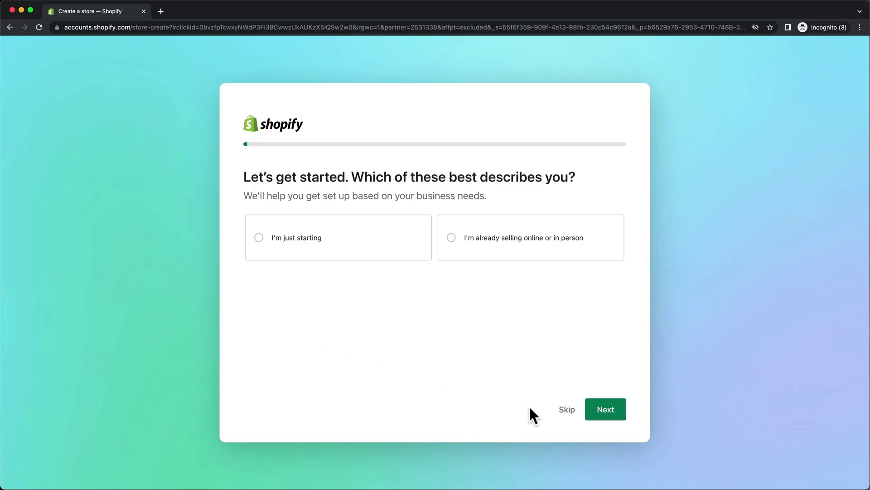
Skip the four setup questions and store naming, keeping United States as business location
{"action": "left_click", "coordinate": [565, 410]}
{"action": "left_click", "coordinate": [564, 410]}
{"action": "left_click", "coordinate": [564, 410]}
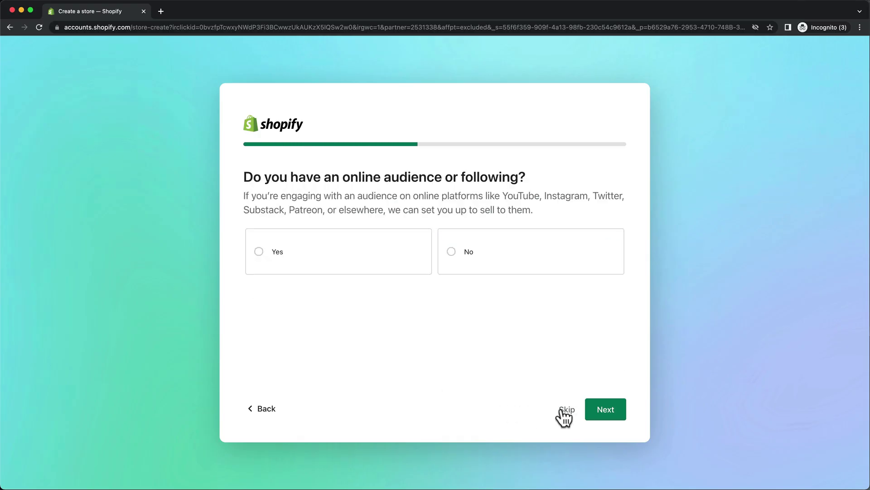
{"action": "left_click", "coordinate": [563, 409]}
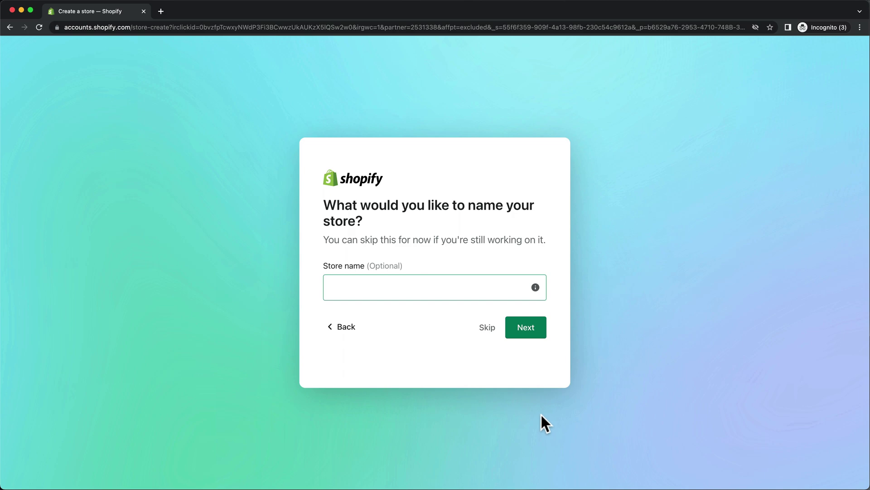
{"action": "left_click", "coordinate": [490, 327]}
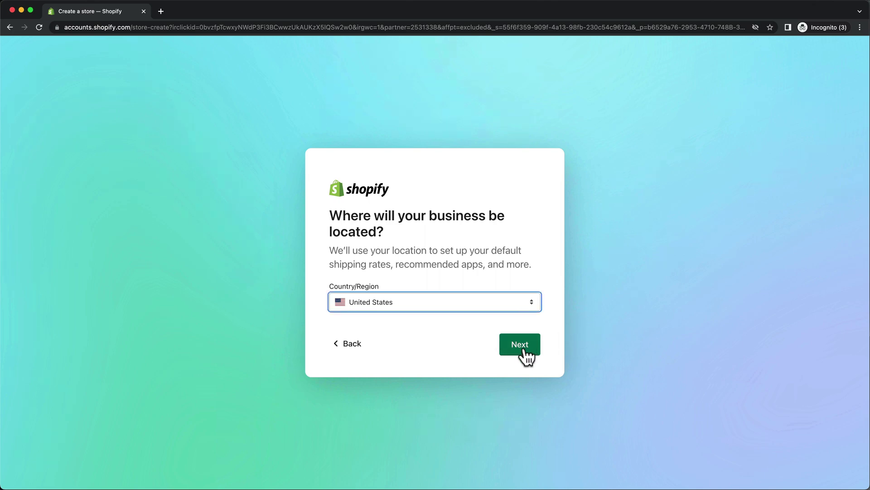
{"action": "left_click", "coordinate": [520, 348]}
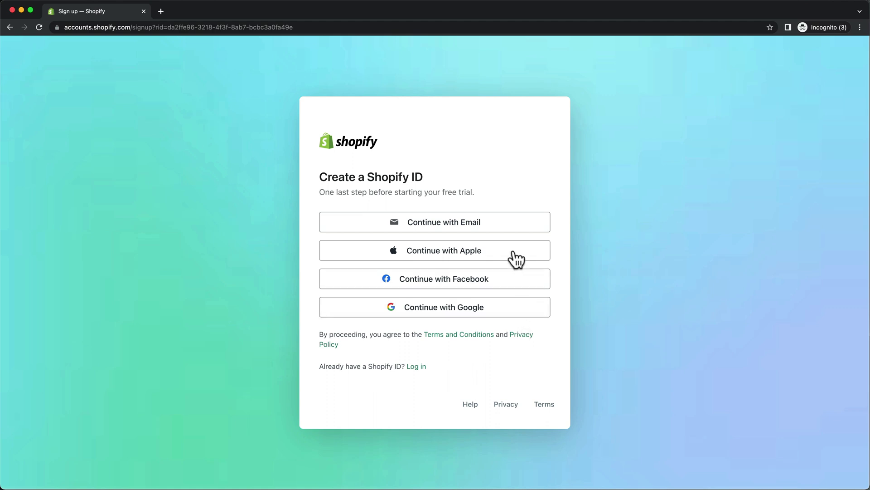
Create the Shopify ID using e-mail and an account password
{"action": "left_click", "coordinate": [515, 233]}
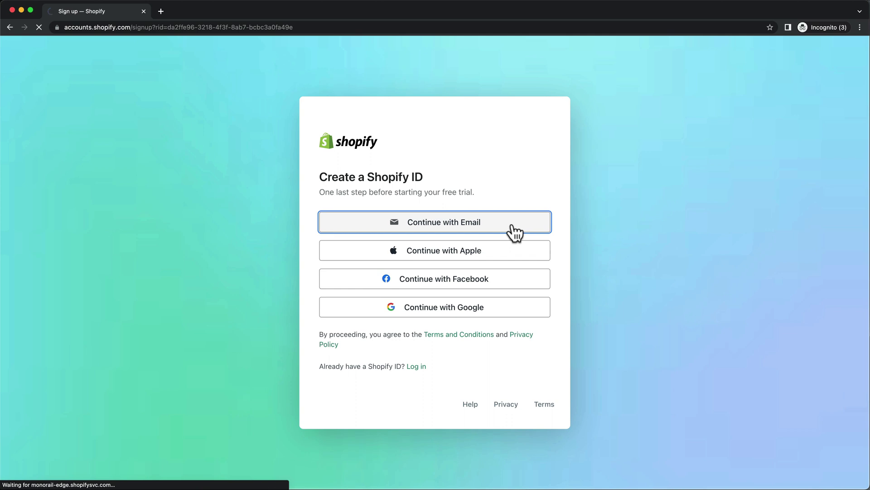
{"action": "left_click", "coordinate": [513, 233]}
{"action": "type", "text": "•••"}
{"action": "type", "text": "•••"}
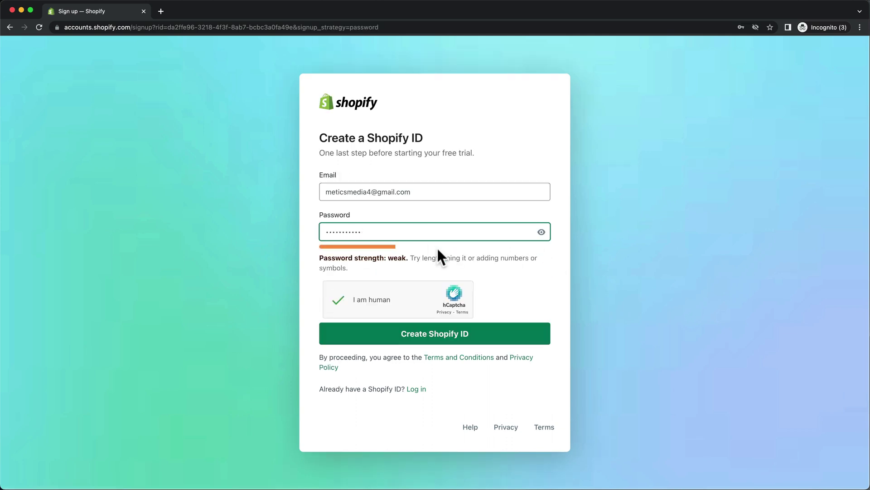
{"action": "left_click", "coordinate": [465, 338]}
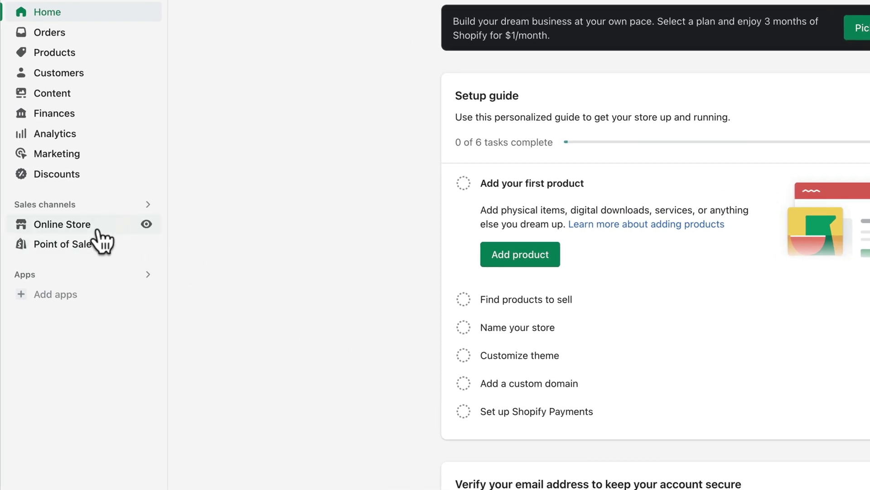
Go from Online Store > Themes to the Theme Store and filter it to Free themes
{"action": "left_click", "coordinate": [45, 227]}
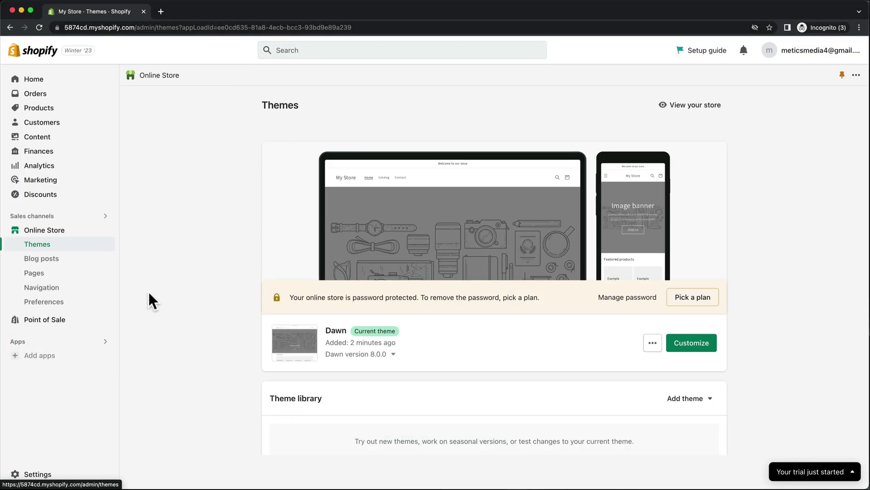
{"action": "scroll", "coordinate": [147, 291], "scroll_direction": "down", "scroll_amount": 10}
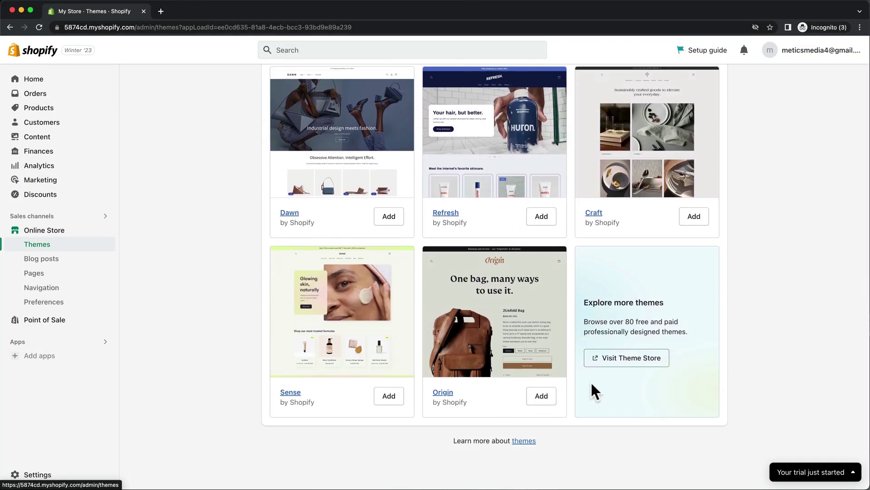
{"action": "left_click", "coordinate": [608, 361]}
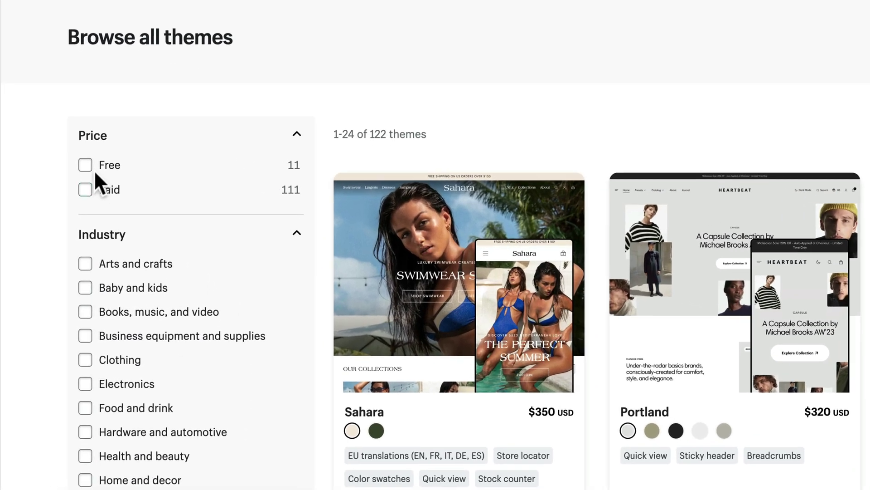
{"action": "left_click", "coordinate": [89, 158]}
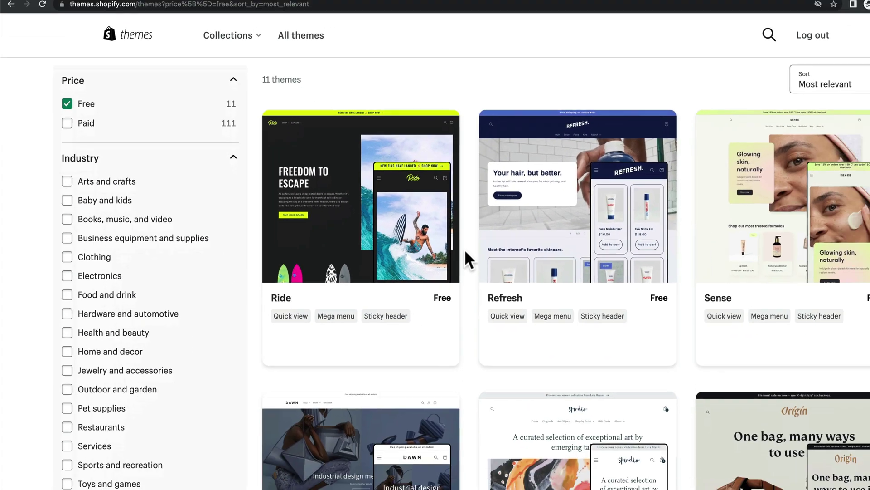
{"action": "scroll", "coordinate": [464, 249], "scroll_direction": "down", "scroll_amount": 1}
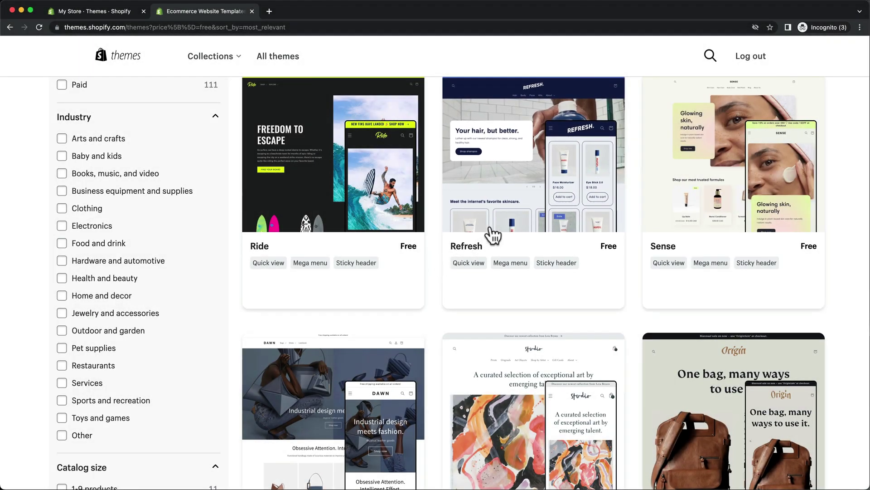
Add the free Refresh theme to the store
{"action": "left_click", "coordinate": [528, 203]}
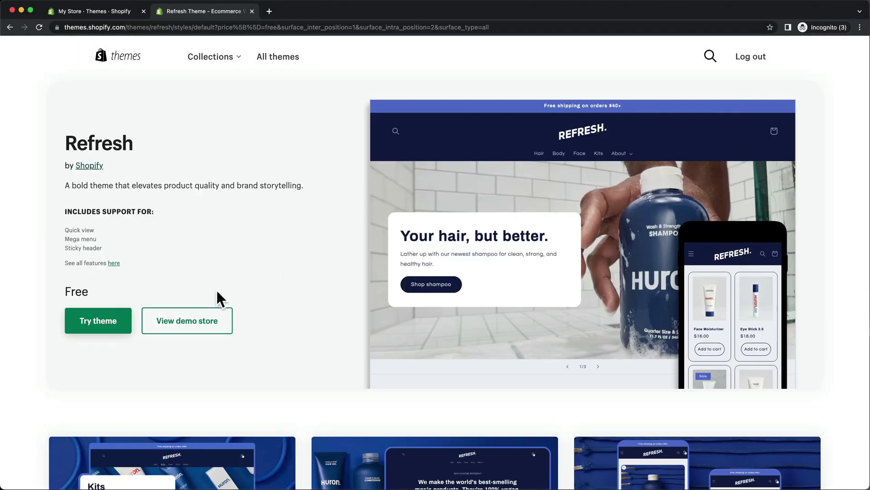
{"action": "left_click", "coordinate": [117, 329]}
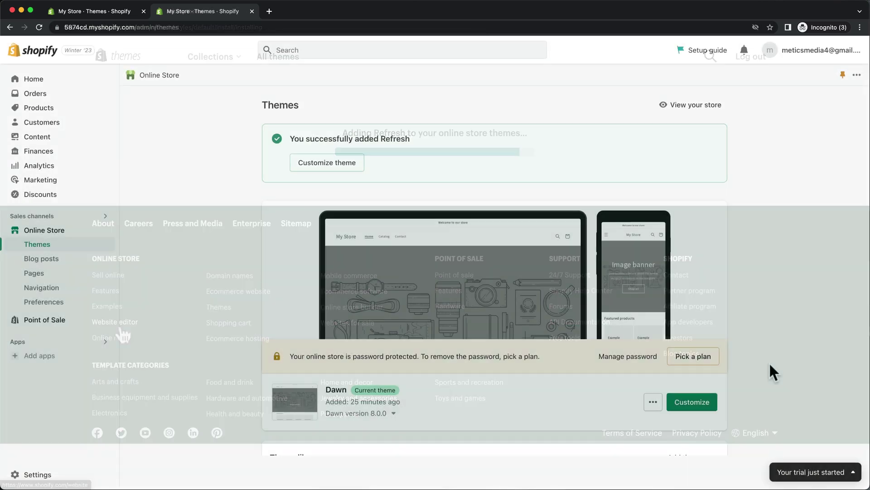
{"action": "scroll", "coordinate": [774, 373], "scroll_direction": "down", "scroll_amount": 3}
{"action": "scroll", "coordinate": [769, 364], "scroll_direction": "down", "scroll_amount": 4}
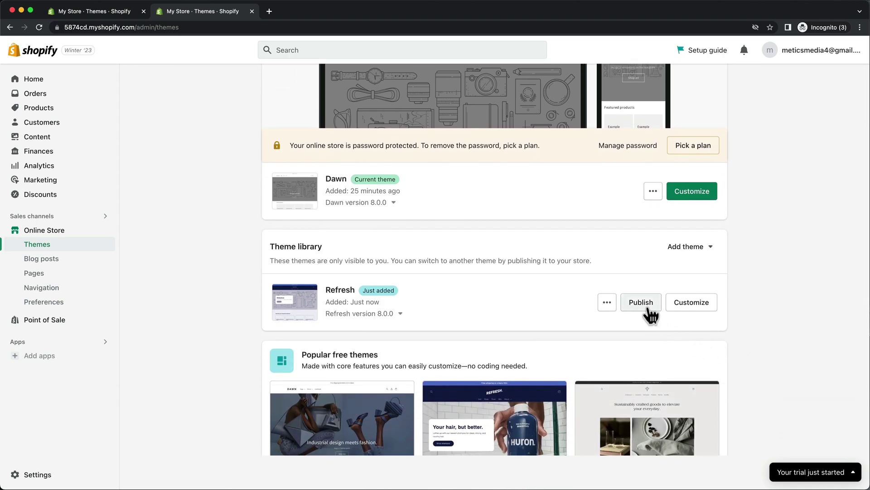
Publish Refresh in place of Dawn and open it in the theme editor
{"action": "left_click", "coordinate": [645, 306]}
{"action": "left_click", "coordinate": [561, 354]}
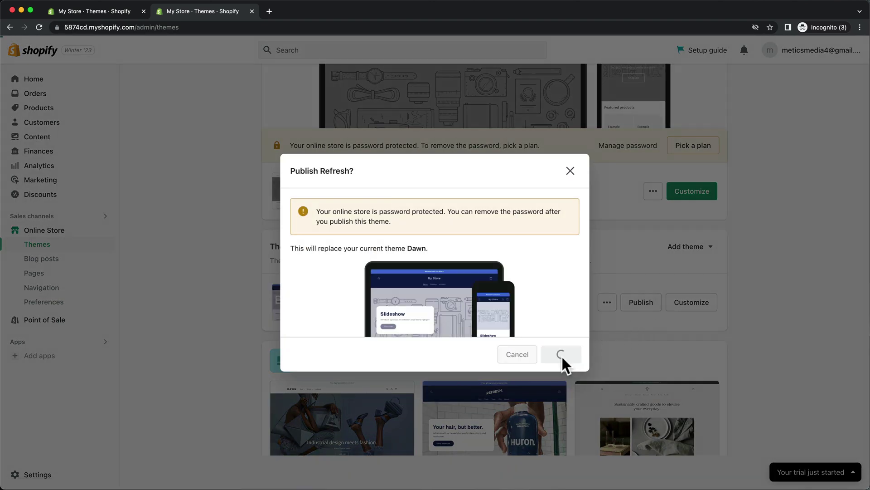
{"action": "scroll", "coordinate": [560, 354], "scroll_direction": "up", "scroll_amount": 3}
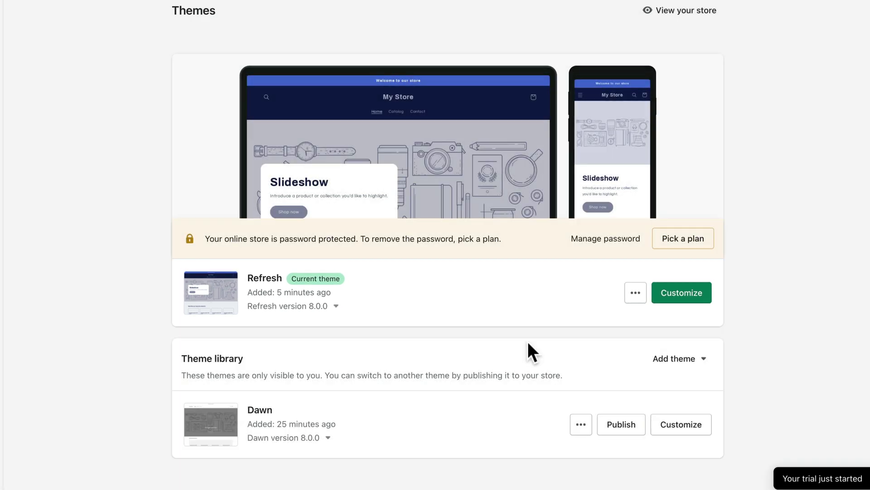
{"action": "left_click", "coordinate": [671, 298]}
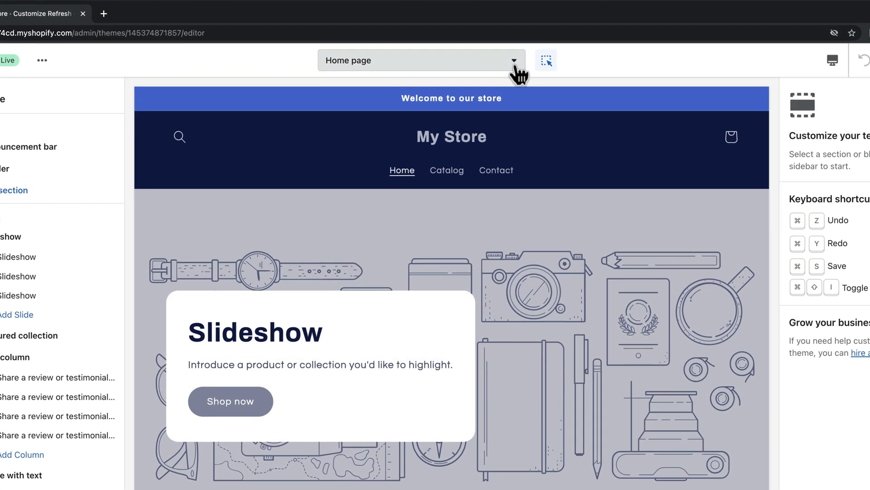
{"action": "left_click", "coordinate": [500, 50]}
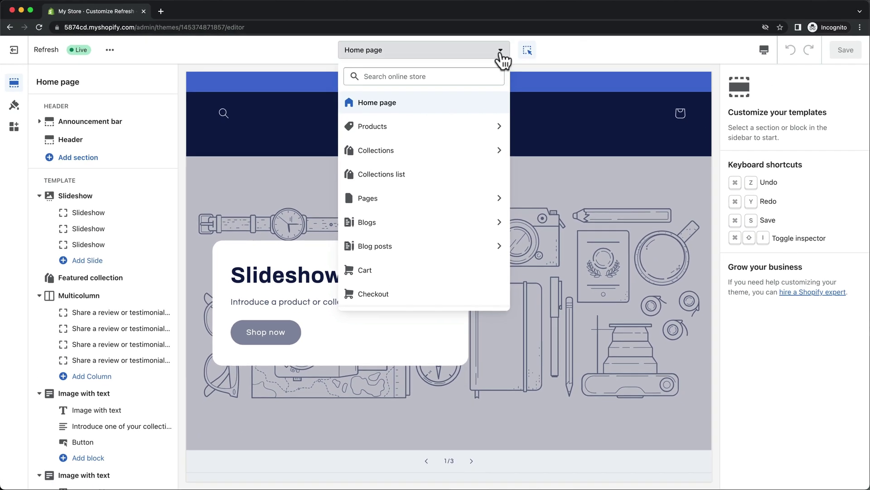
{"action": "left_click", "coordinate": [512, 62]}
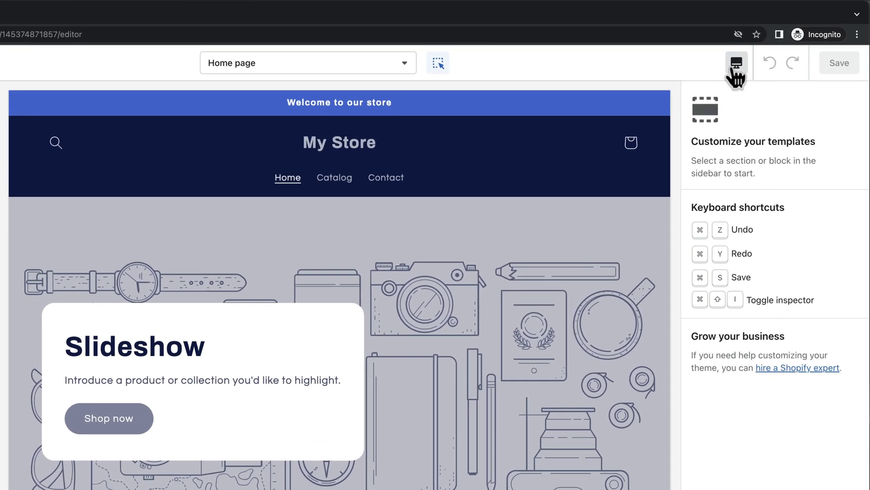
{"action": "left_click", "coordinate": [733, 68]}
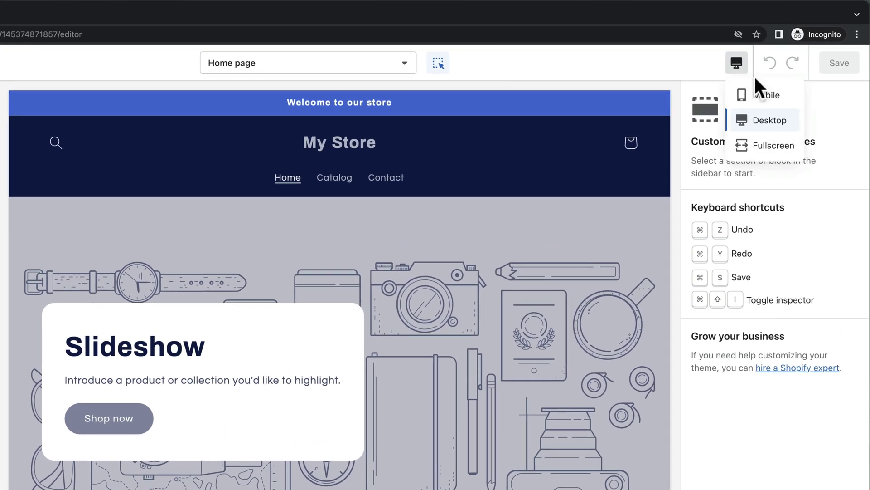
{"action": "left_click", "coordinate": [770, 96]}
{"action": "scroll", "coordinate": [431, 222], "scroll_direction": "down", "scroll_amount": 5}
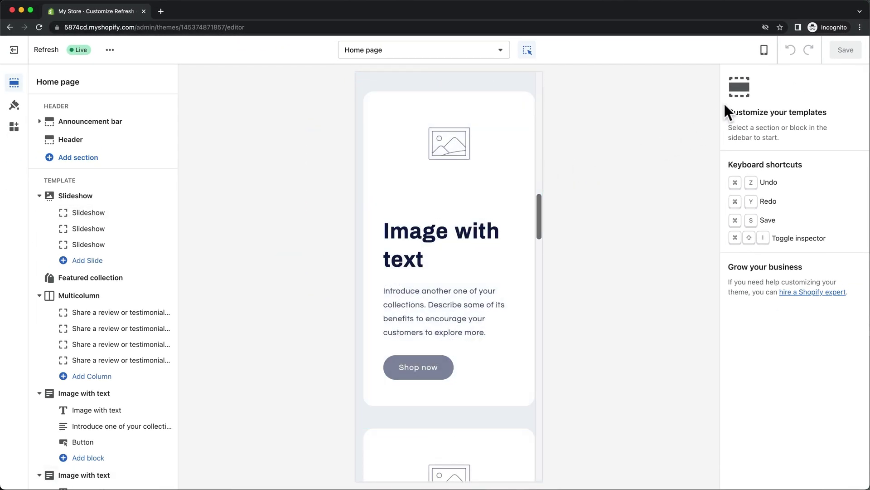
{"action": "left_click", "coordinate": [765, 51]}
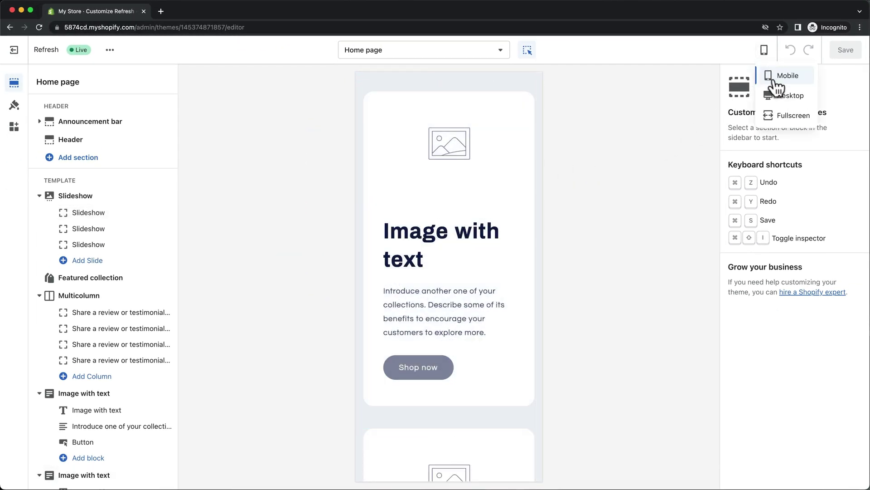
{"action": "left_click", "coordinate": [774, 92]}
{"action": "scroll", "coordinate": [249, 178], "scroll_direction": "up", "scroll_amount": 5}
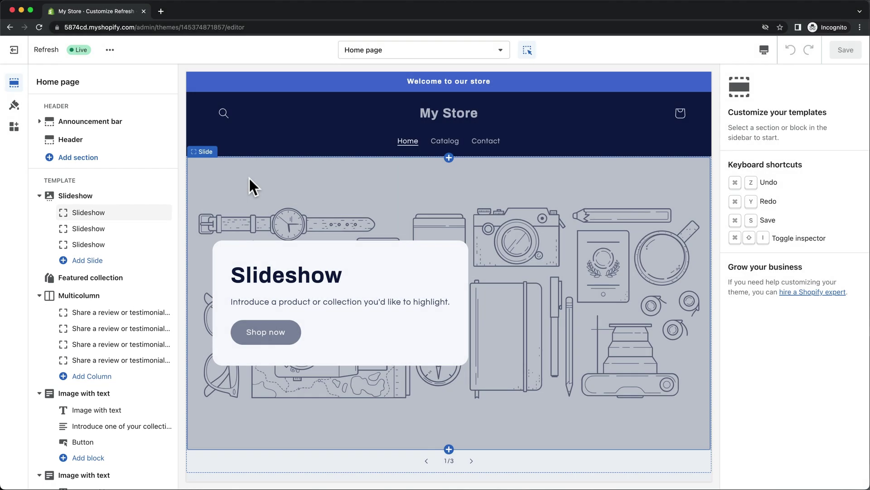
Look over the home page sections and open the first Image with text section's settings
{"action": "scroll", "coordinate": [113, 150], "scroll_direction": "down", "scroll_amount": 15}
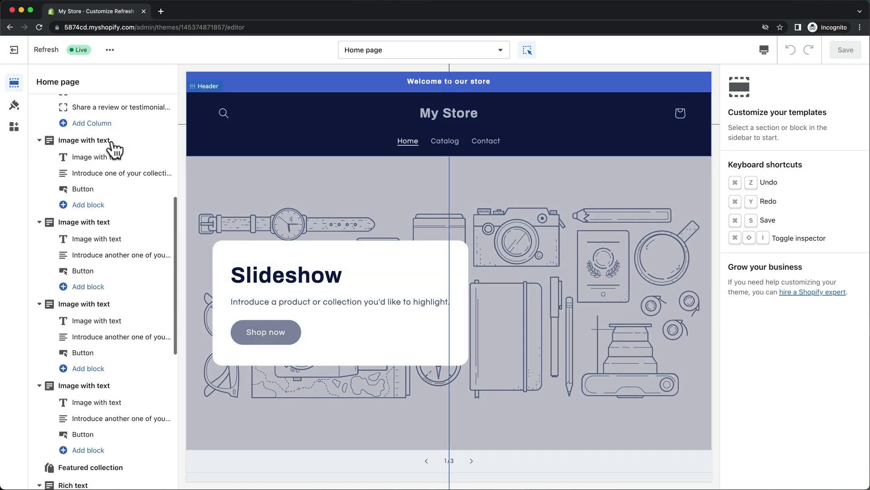
{"action": "mouse_move", "coordinate": [88, 470]}
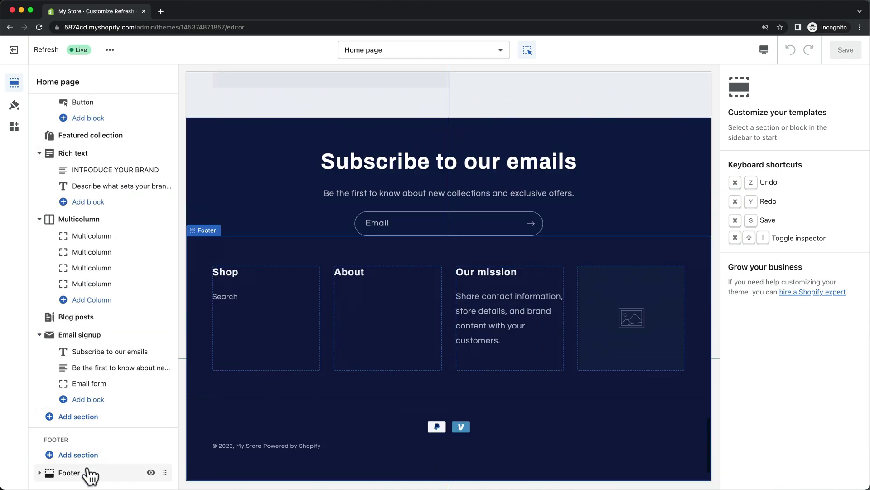
{"action": "scroll", "coordinate": [107, 229], "scroll_direction": "up", "scroll_amount": 15}
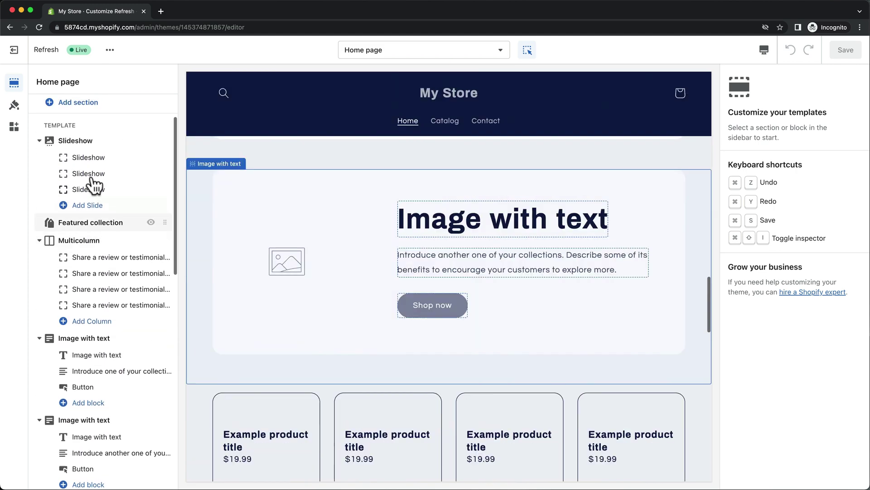
{"action": "mouse_move", "coordinate": [84, 154]}
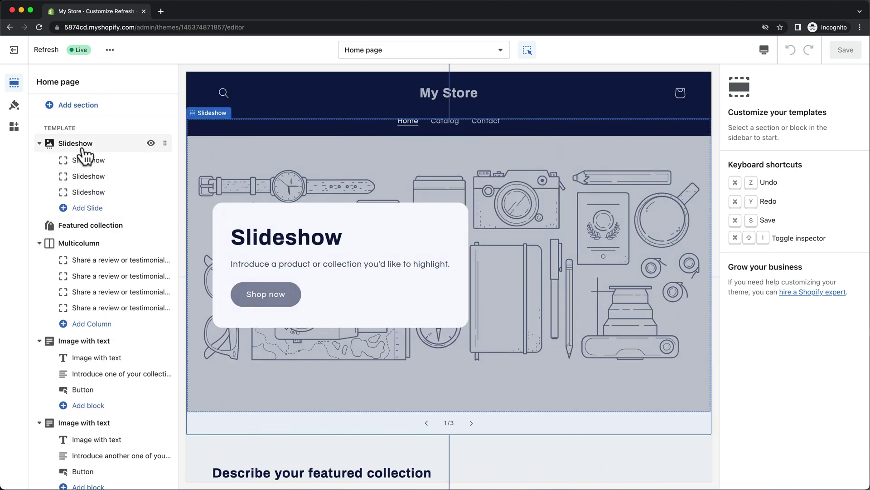
{"action": "mouse_move", "coordinate": [104, 231]}
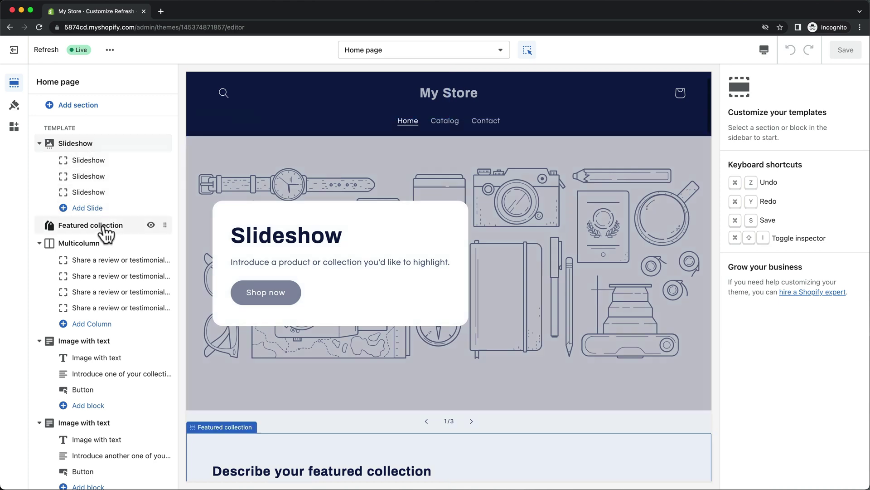
{"action": "mouse_move", "coordinate": [108, 250]}
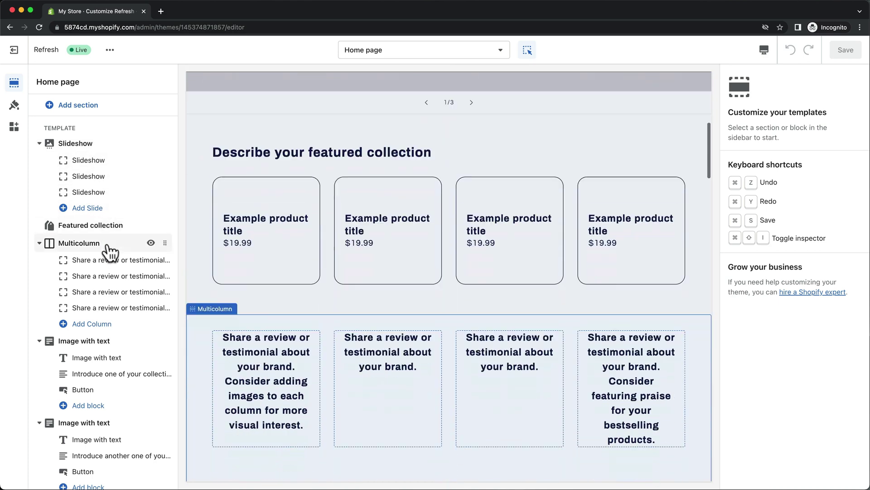
{"action": "mouse_move", "coordinate": [107, 342]}
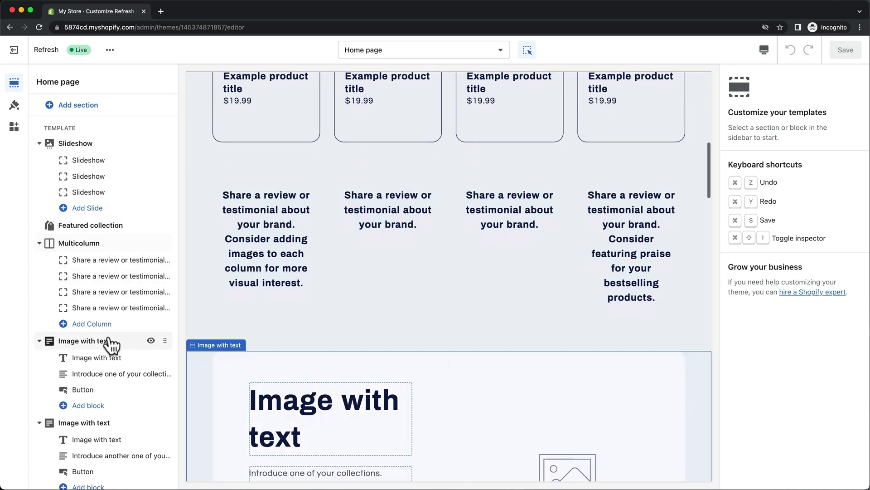
{"action": "left_click_drag", "start_coordinate": [165, 393], "coordinate": [153, 430]}
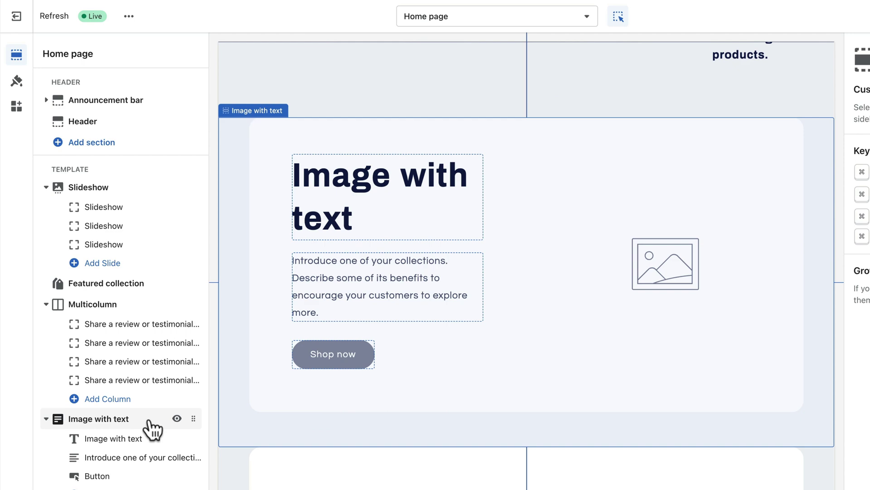
{"action": "left_click", "coordinate": [149, 424]}
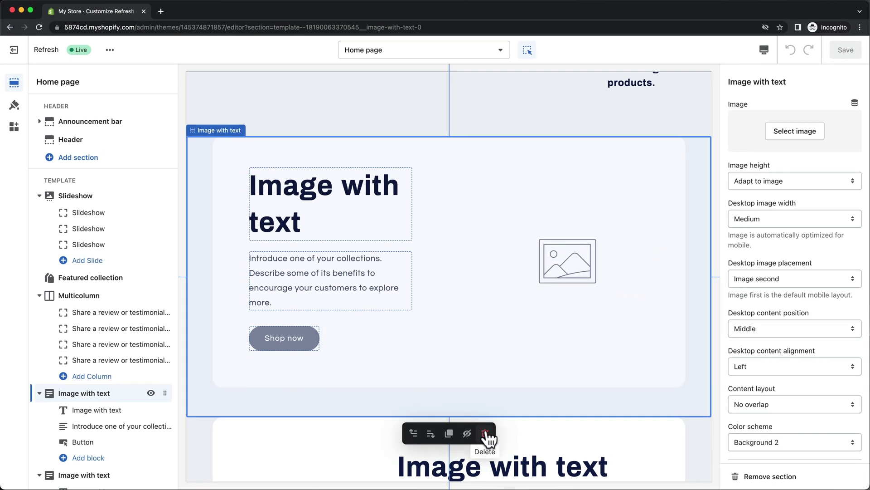
Delete the Image with text, Slideshow and Featured collection sections, then select Multicolumn
{"action": "left_click", "coordinate": [795, 478]}
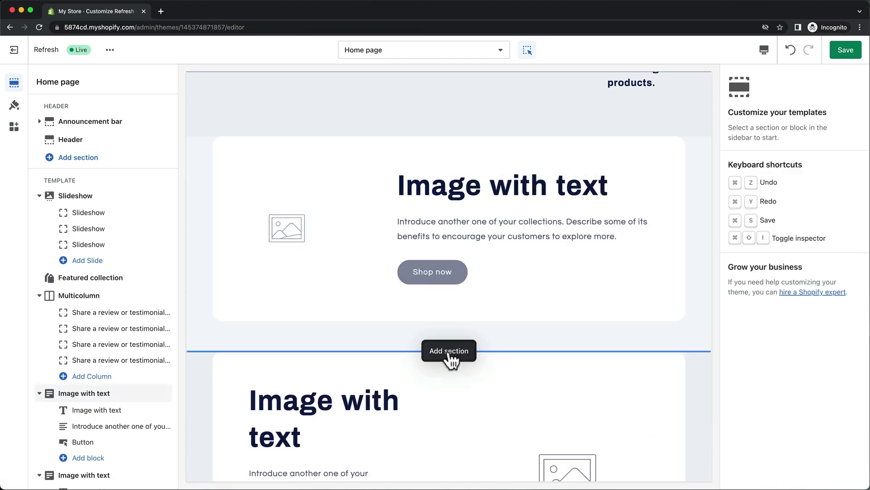
{"action": "left_click", "coordinate": [450, 359]}
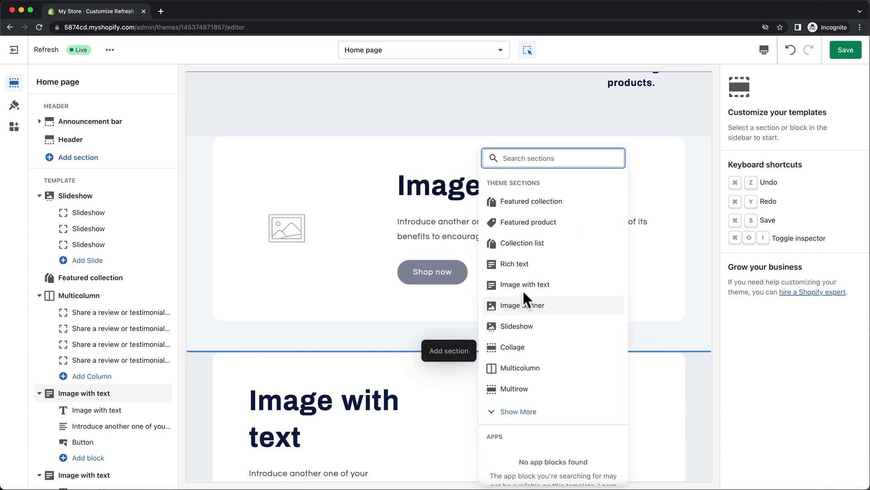
{"action": "left_click", "coordinate": [526, 268]}
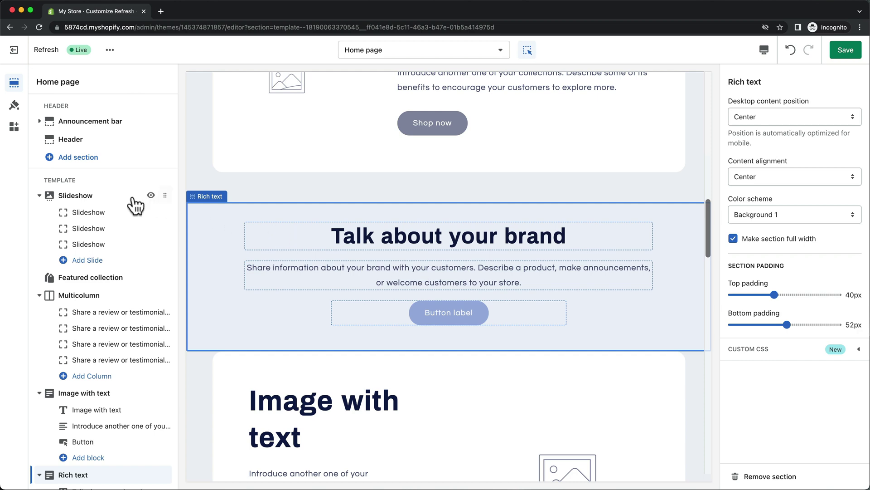
{"action": "left_click", "coordinate": [111, 197]}
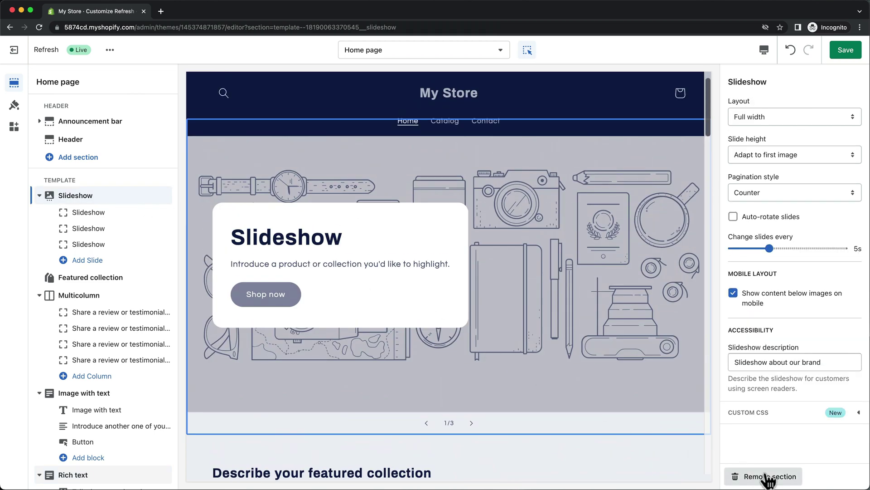
{"action": "left_click", "coordinate": [768, 476]}
{"action": "left_click", "coordinate": [95, 195]}
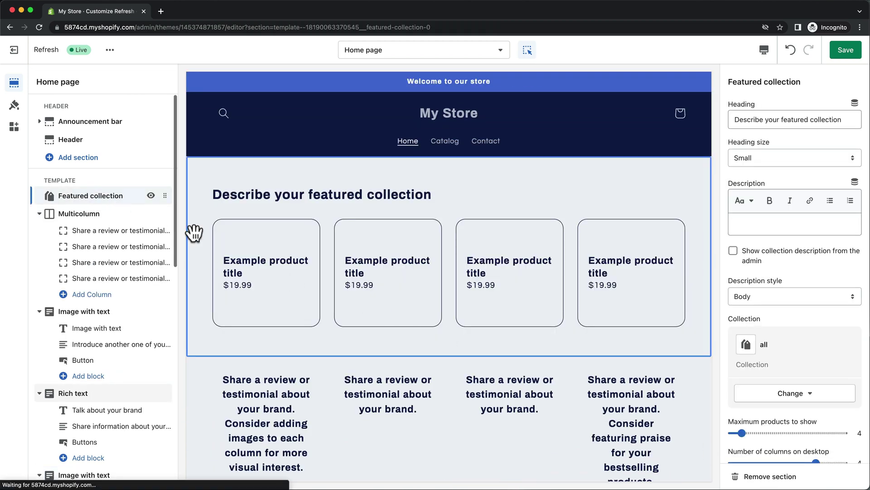
{"action": "left_click", "coordinate": [754, 476]}
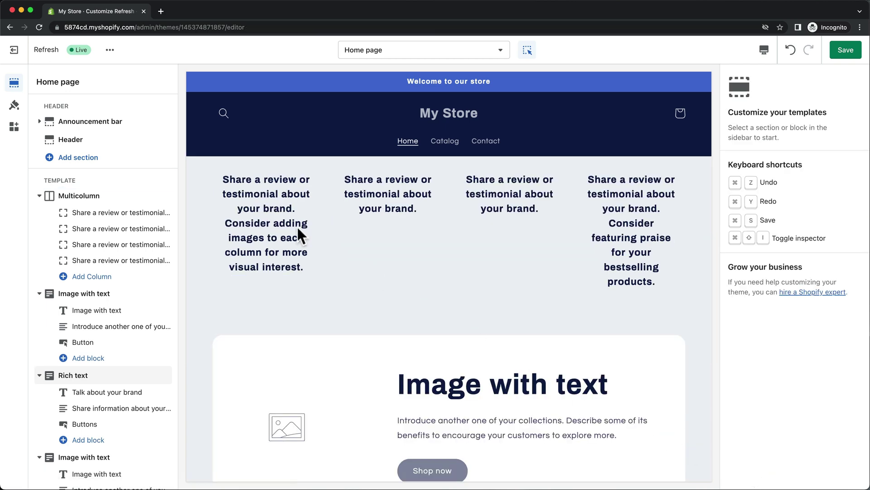
{"action": "left_click", "coordinate": [93, 198]}
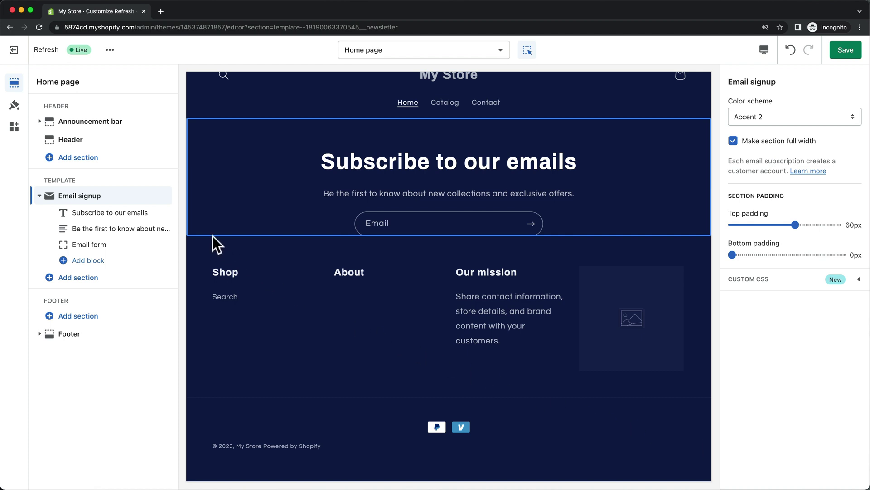
Hide Email signup, save, and set the uploaded METICS image as the logo at 170px width
{"action": "left_click", "coordinate": [151, 196]}
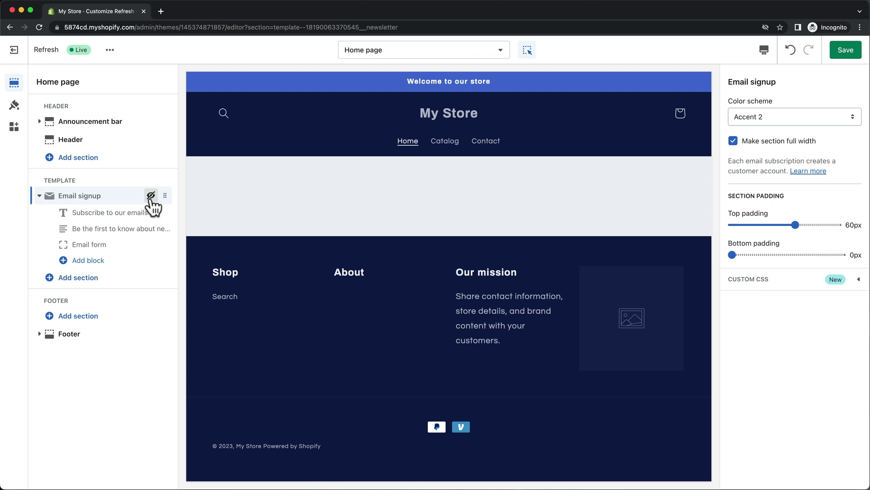
{"action": "key", "text": "super+s"}
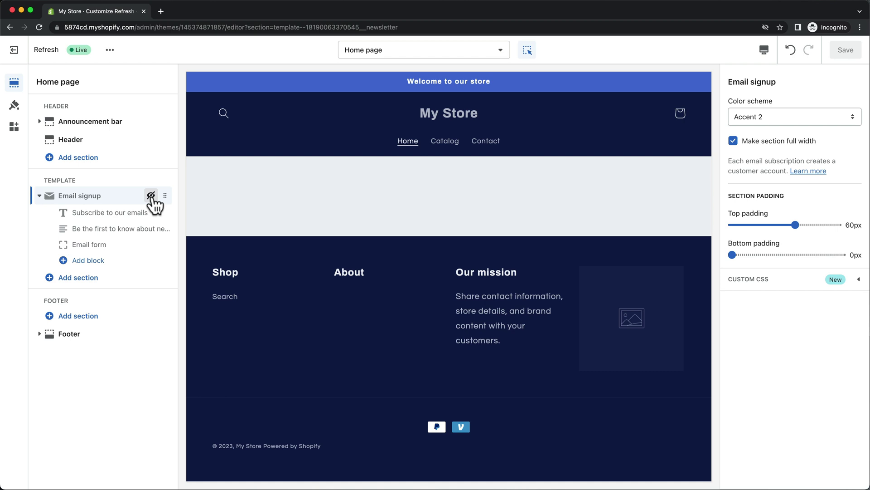
{"action": "left_click", "coordinate": [107, 144]}
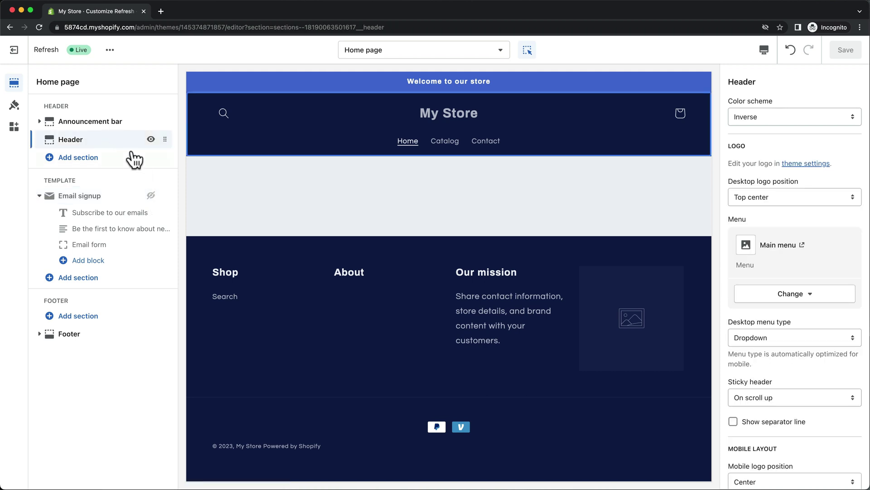
{"action": "left_click", "coordinate": [796, 165]}
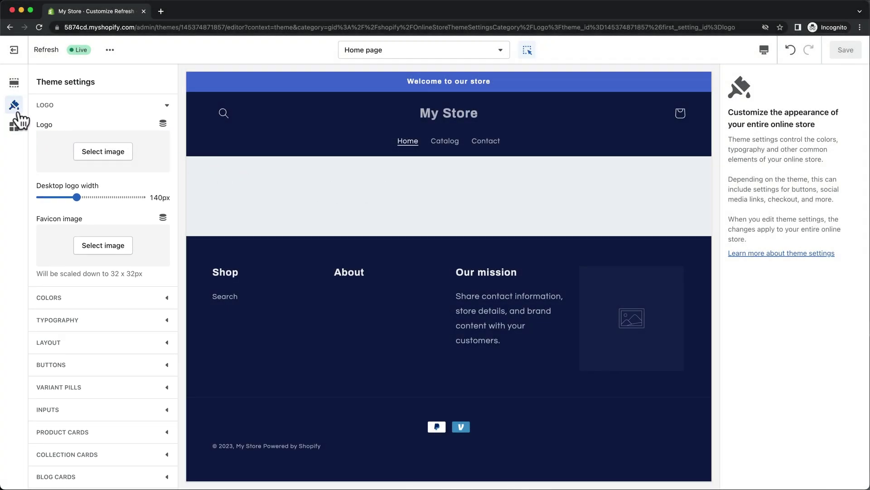
{"action": "left_click", "coordinate": [115, 157]}
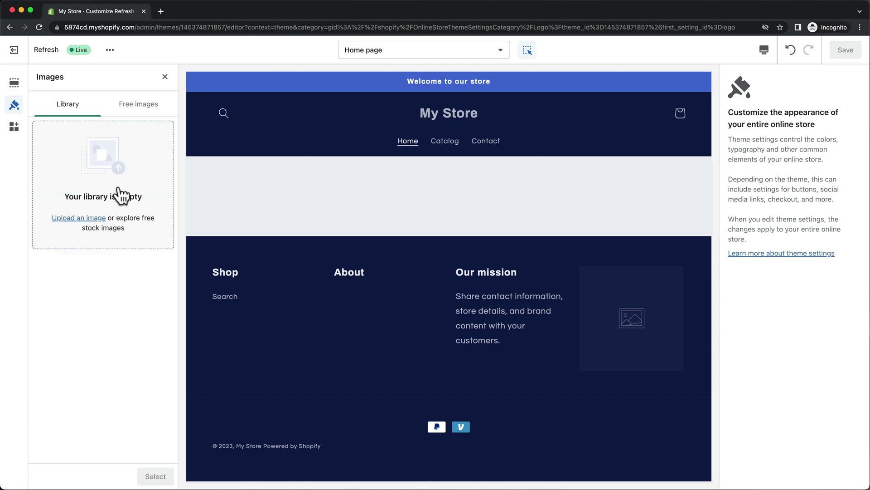
{"action": "left_click", "coordinate": [93, 219]}
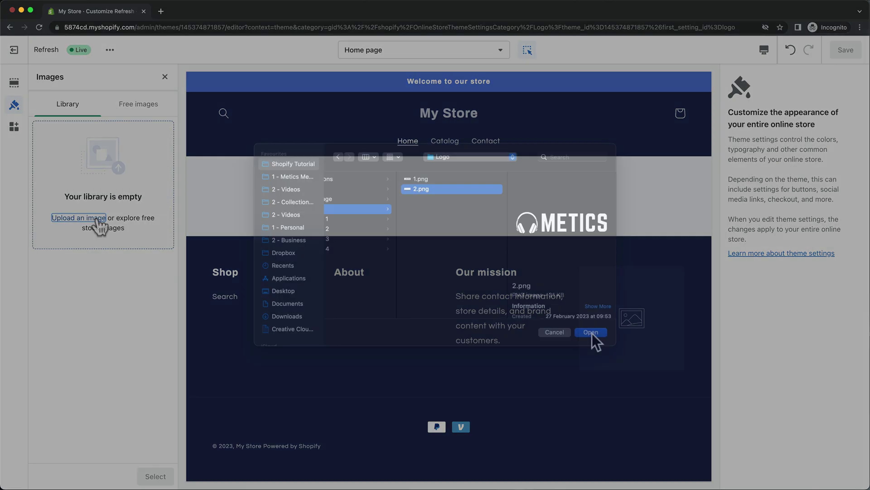
{"action": "left_click", "coordinate": [593, 338]}
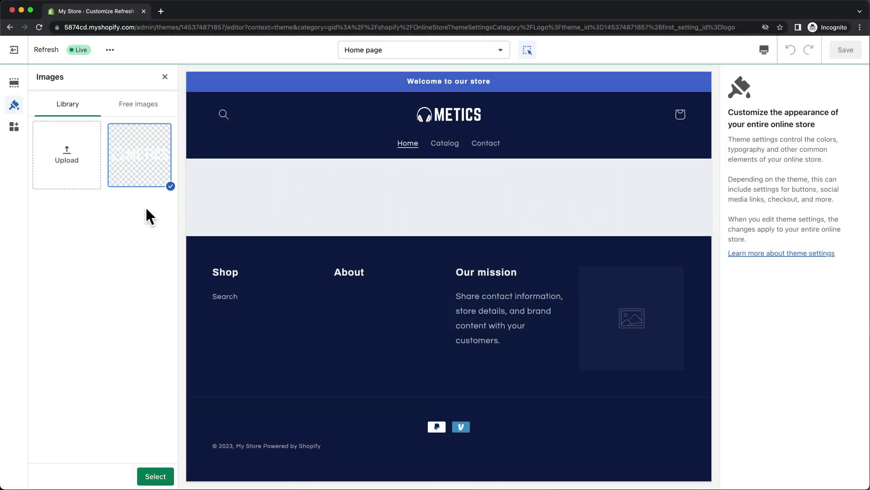
{"action": "left_click", "coordinate": [154, 476]}
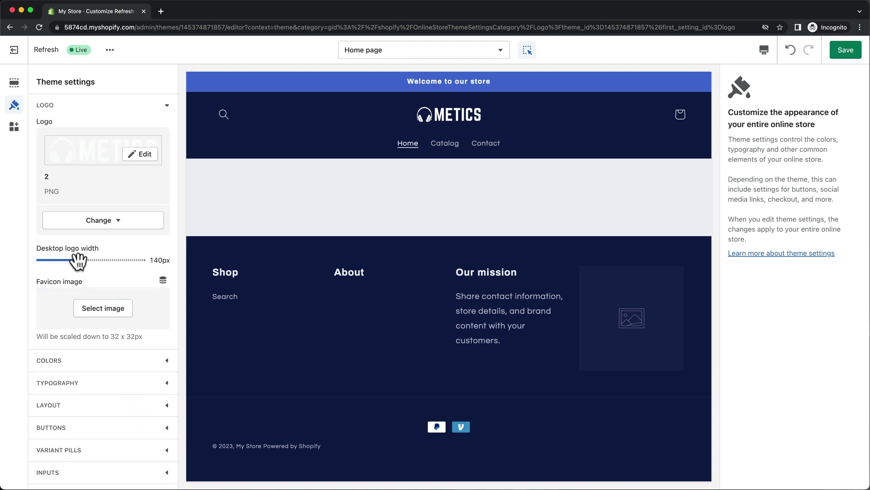
{"action": "left_click_drag", "start_coordinate": [77, 259], "coordinate": [90, 260]}
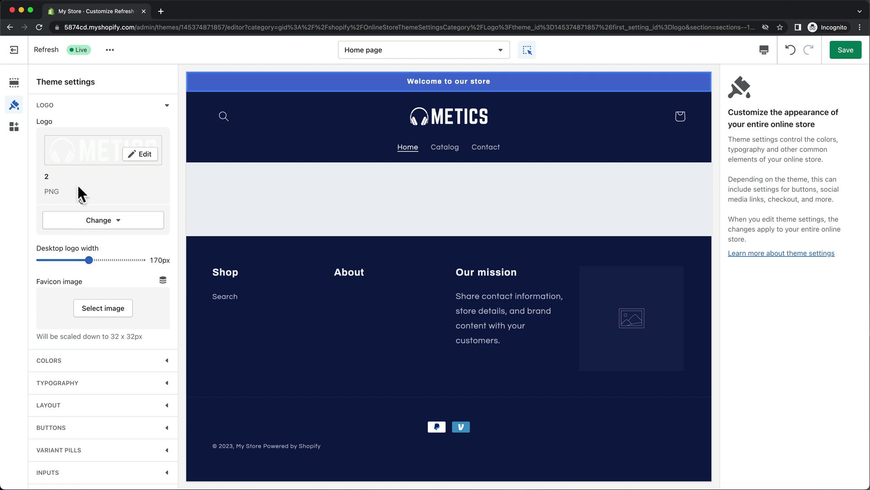
Rewrite the announcement bar text, trying a BLACK FRIDAY code before FREE SHIPPING WORLDWIDE
{"action": "left_click", "coordinate": [15, 84]}
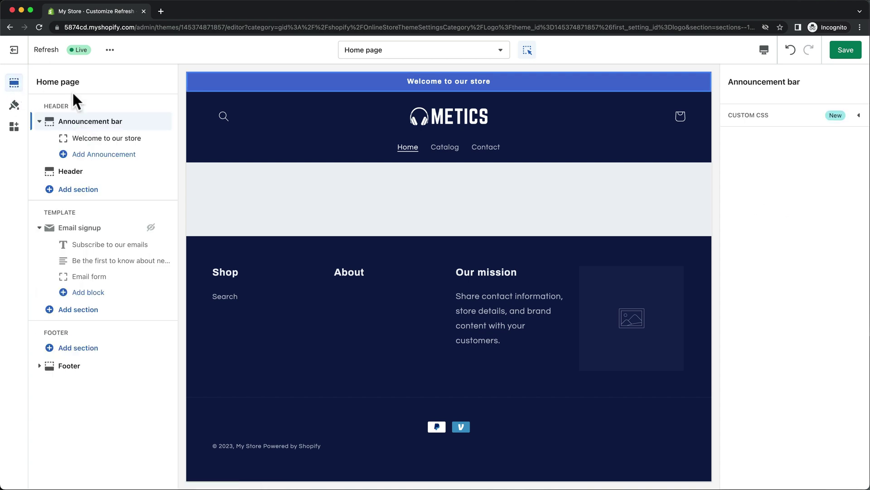
{"action": "left_click", "coordinate": [432, 81]}
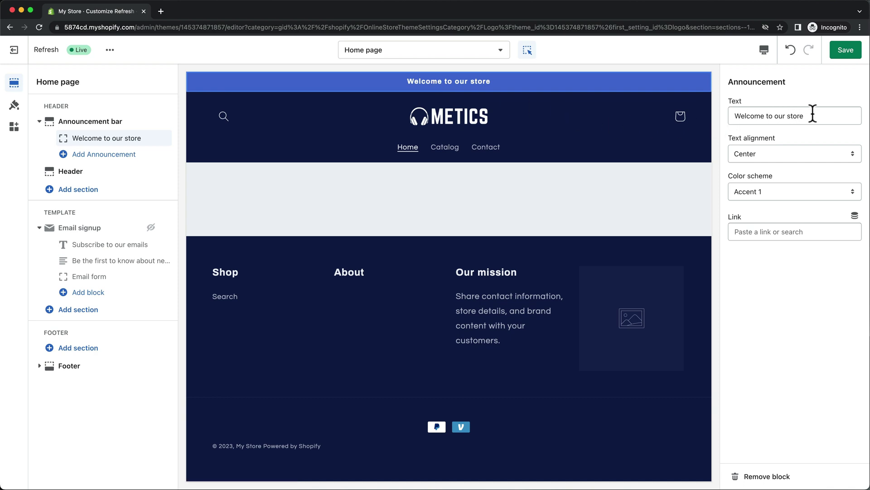
{"action": "left_click_drag", "start_coordinate": [812, 116], "coordinate": [733, 116]}
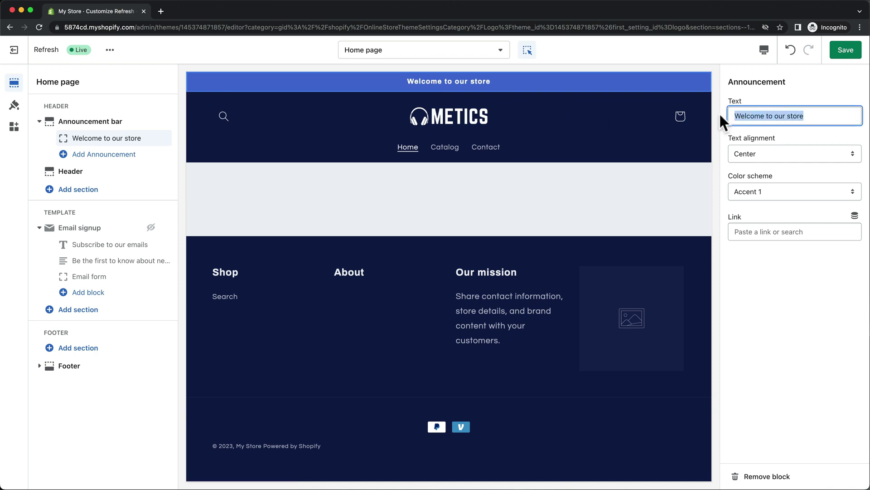
{"action": "type", "text": "Use Code \"BLACK FRID"}
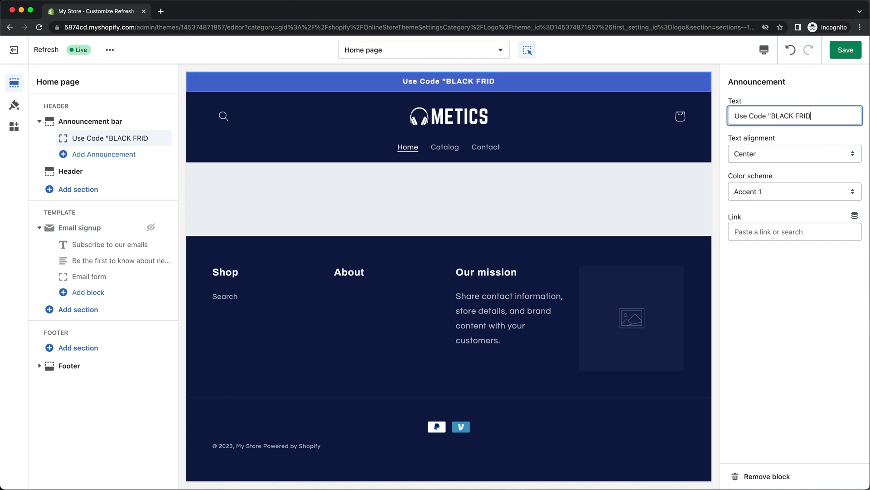
{"action": "type", "text": "AY\" FOR 30"}
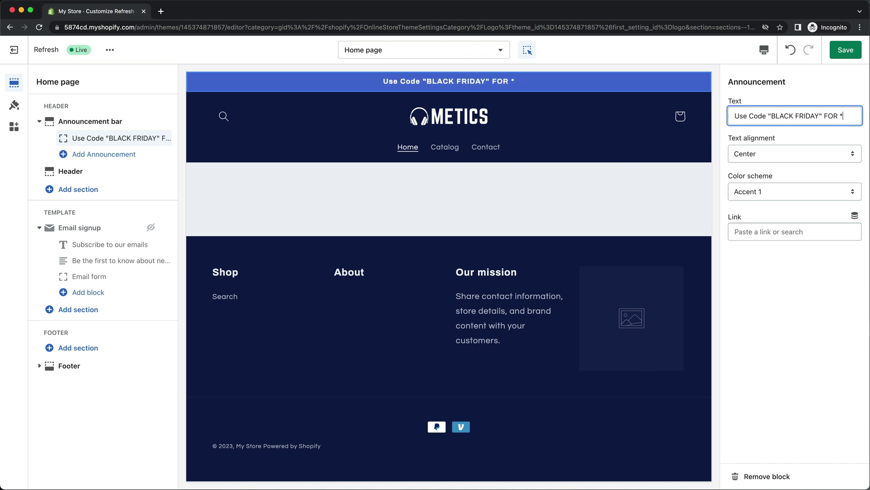
{"action": "type", "text": "% OFF"}
{"action": "left_click_drag", "start_coordinate": [837, 114], "coordinate": [722, 114]}
{"action": "type", "text": "FRE"}
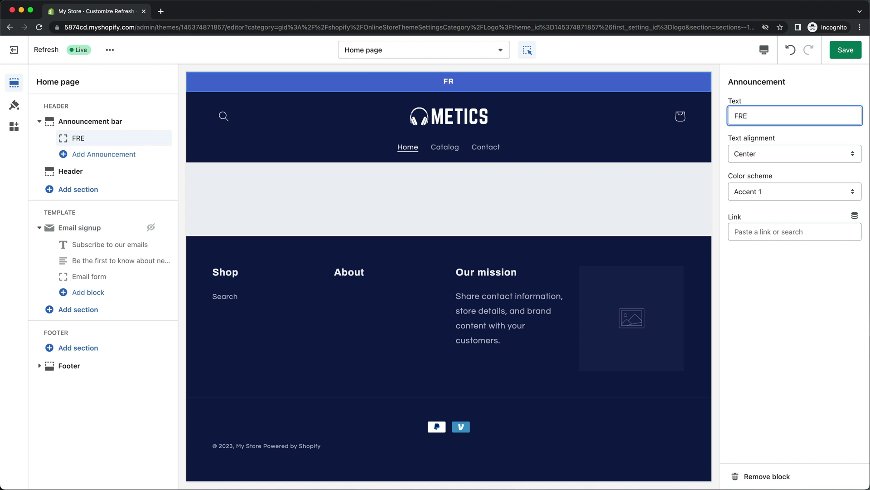
{"action": "type", "text": "E SHIPPING WORLDWIDE"}
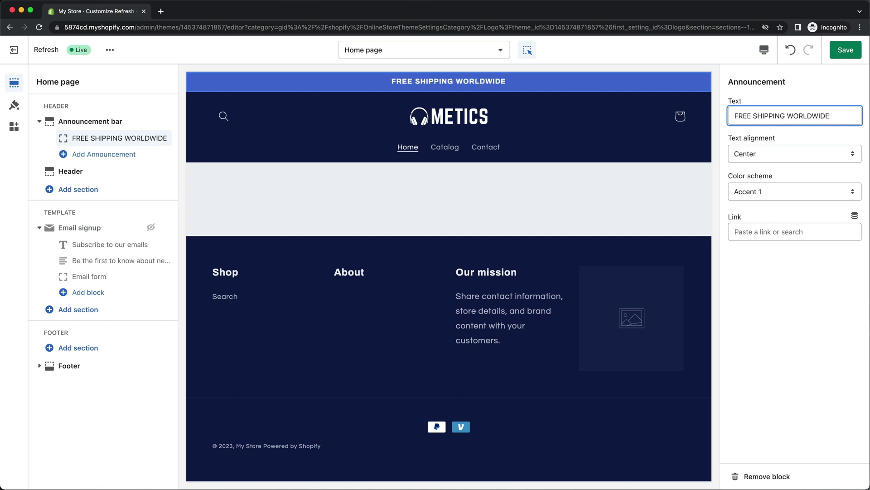
{"action": "left_click_drag", "start_coordinate": [847, 115], "coordinate": [711, 114]}
{"action": "key", "text": "BackSpace"}
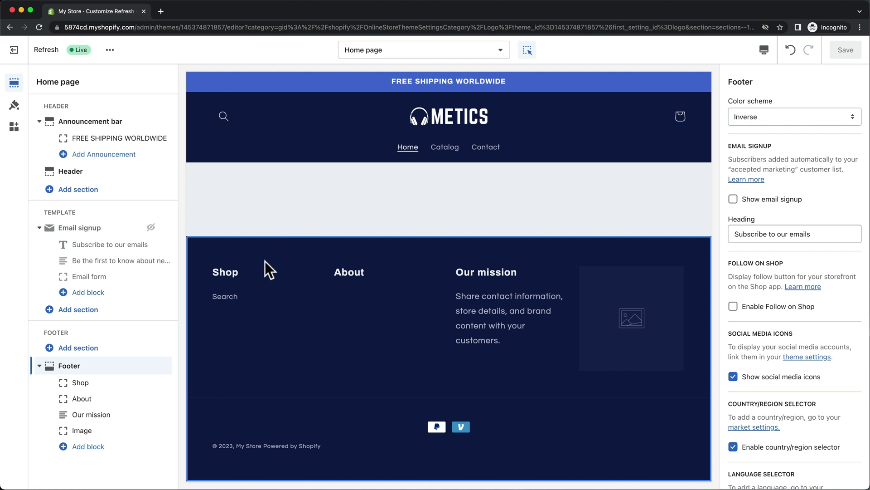
Add an Image with text section above the footer from the section picker
{"action": "left_click", "coordinate": [97, 312]}
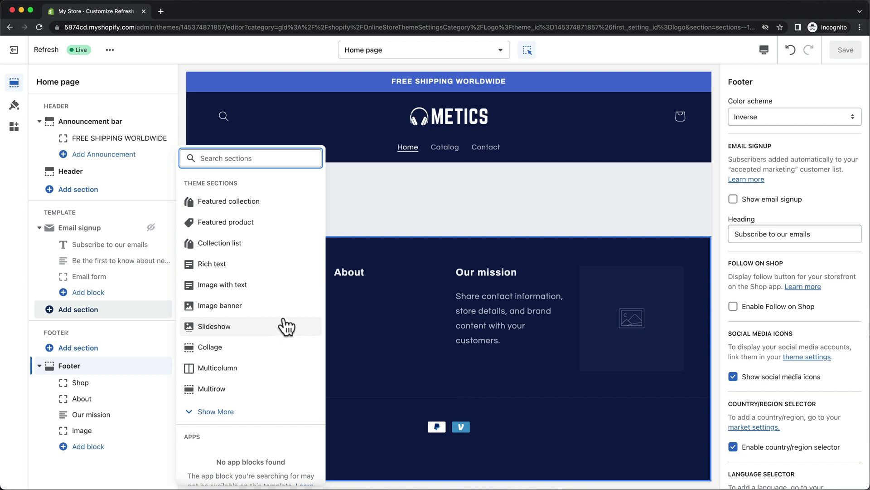
{"action": "left_click", "coordinate": [254, 285]}
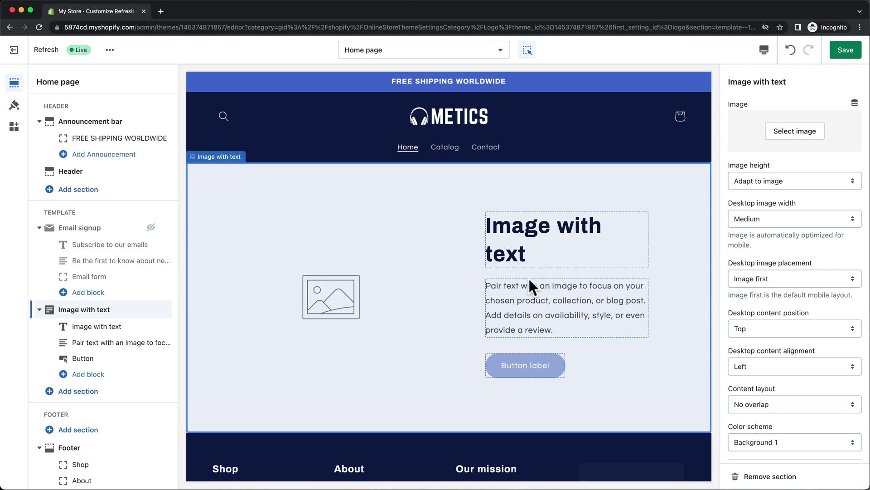
Search free stock images for 'headp' and insert the man-putting-on-headphones photo
{"action": "left_click", "coordinate": [799, 135]}
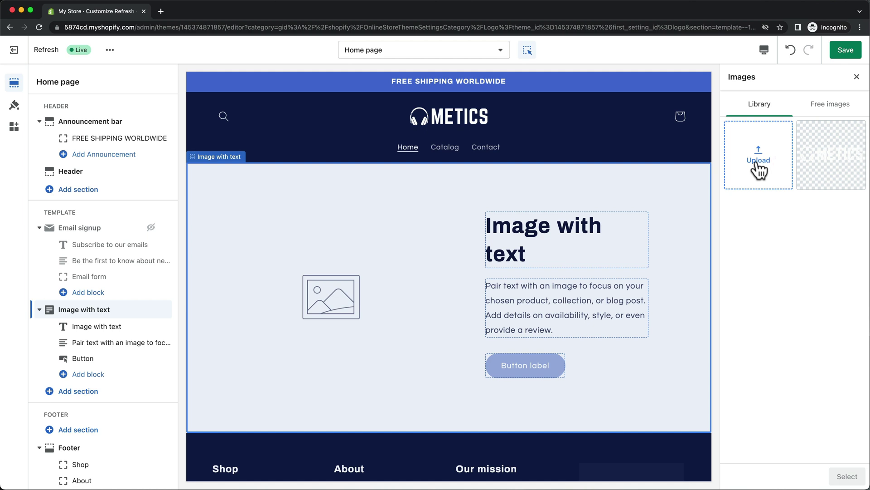
{"action": "left_click", "coordinate": [823, 117]}
{"action": "left_click", "coordinate": [799, 134]}
{"action": "type", "text": "headp"}
{"action": "scroll", "coordinate": [812, 228], "scroll_direction": "down", "scroll_amount": 4}
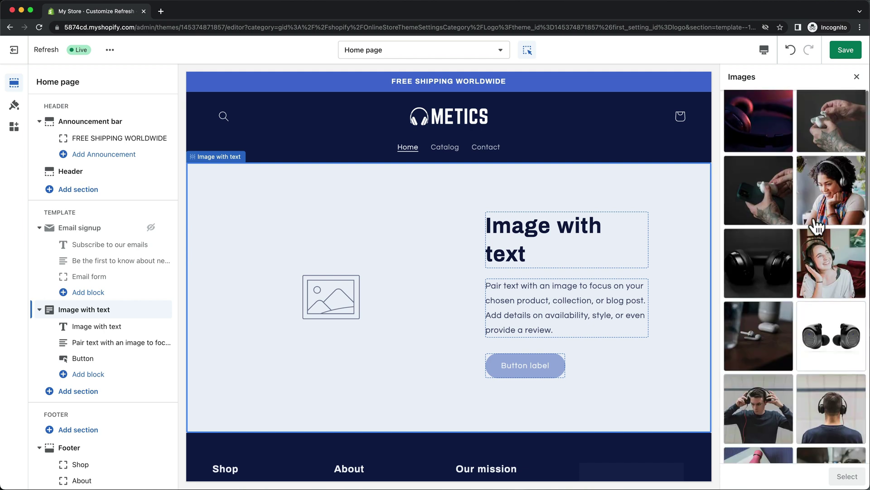
{"action": "left_click", "coordinate": [774, 298]}
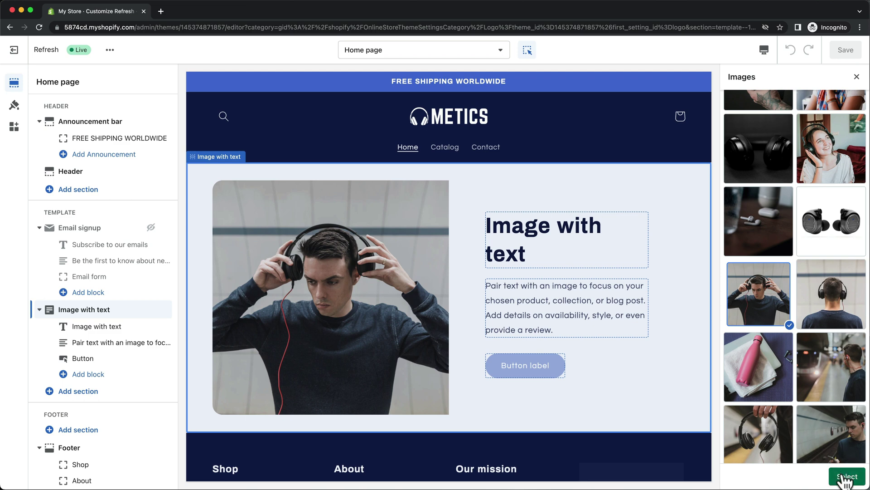
{"action": "left_click", "coordinate": [847, 476]}
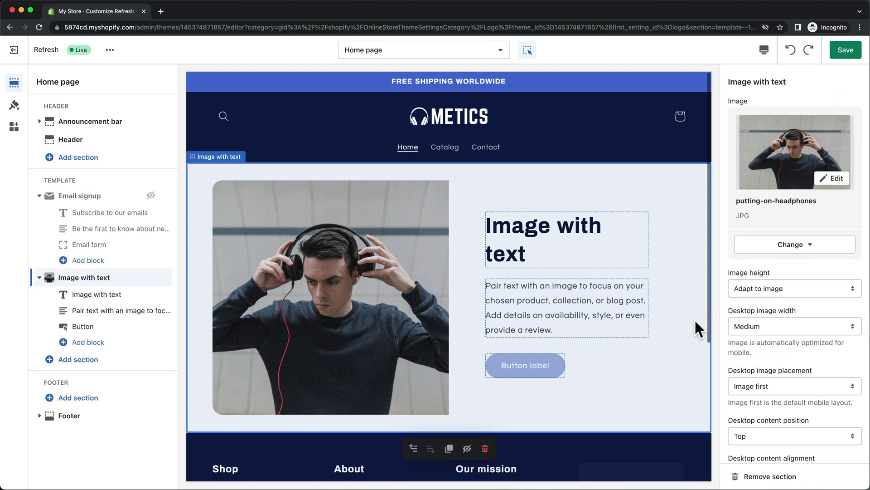
Set image height to Medium, desktop image width to Large, and place the image second
{"action": "left_click", "coordinate": [750, 288]}
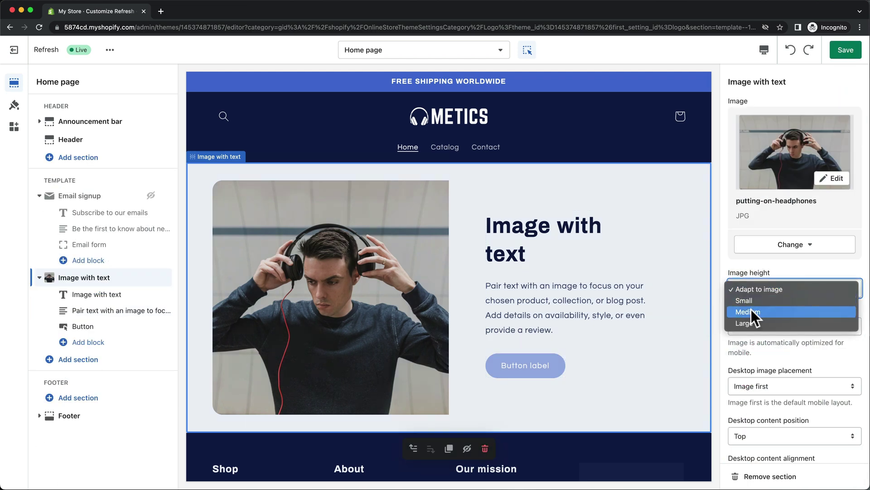
{"action": "left_click", "coordinate": [752, 310]}
{"action": "left_click", "coordinate": [753, 323]}
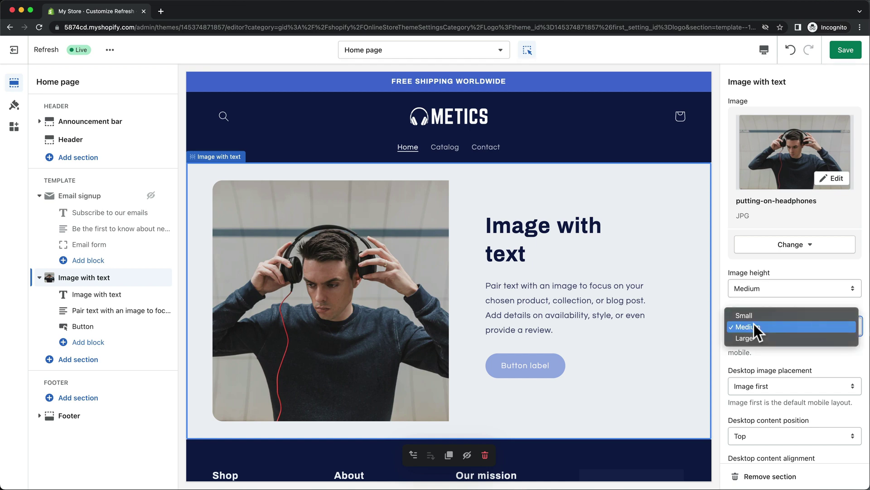
{"action": "left_click", "coordinate": [760, 339]}
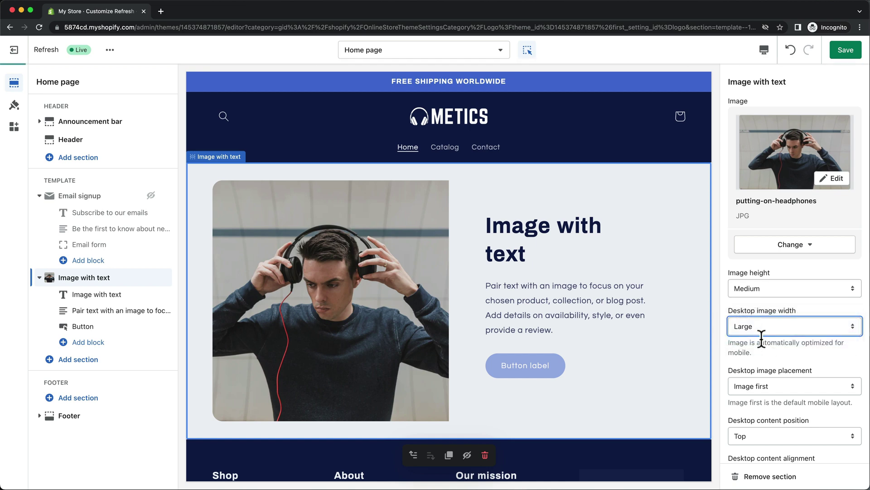
{"action": "left_click", "coordinate": [775, 385]}
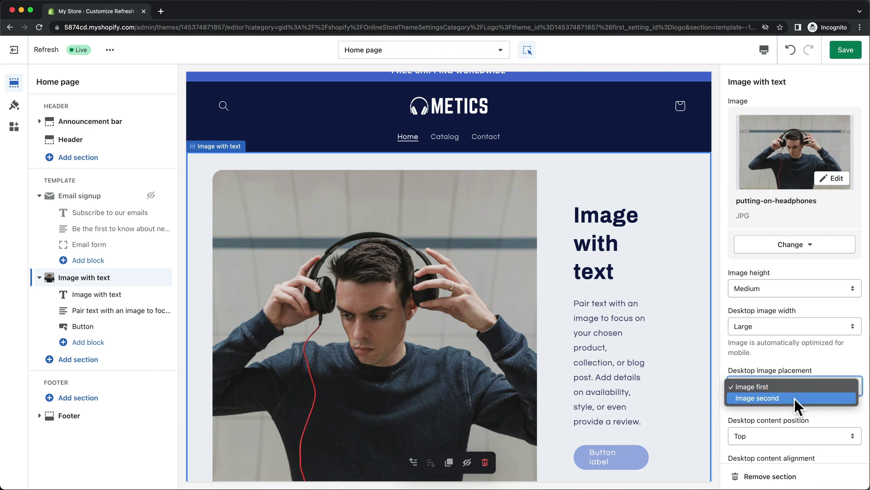
{"action": "left_click", "coordinate": [795, 399]}
Set content position Middle, alignment Left, layout Overlap, and the Background 2 color scheme
{"action": "scroll", "coordinate": [793, 396], "scroll_direction": "down", "scroll_amount": 3}
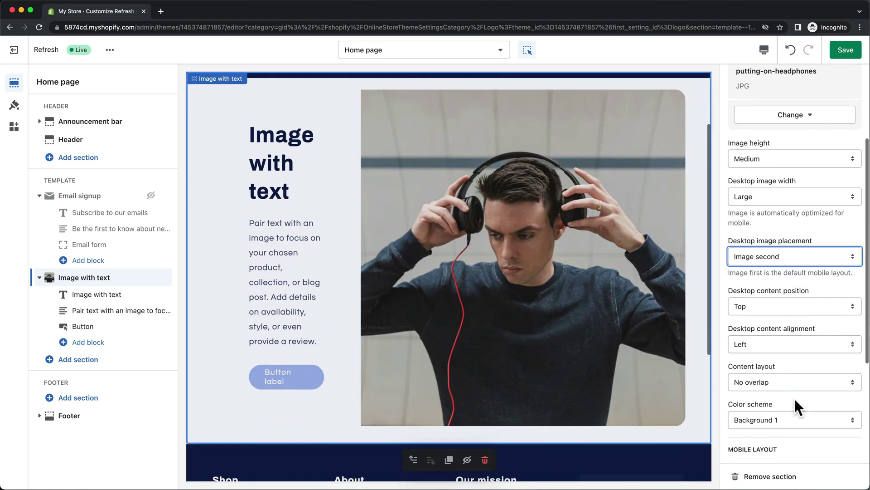
{"action": "left_click", "coordinate": [782, 307]}
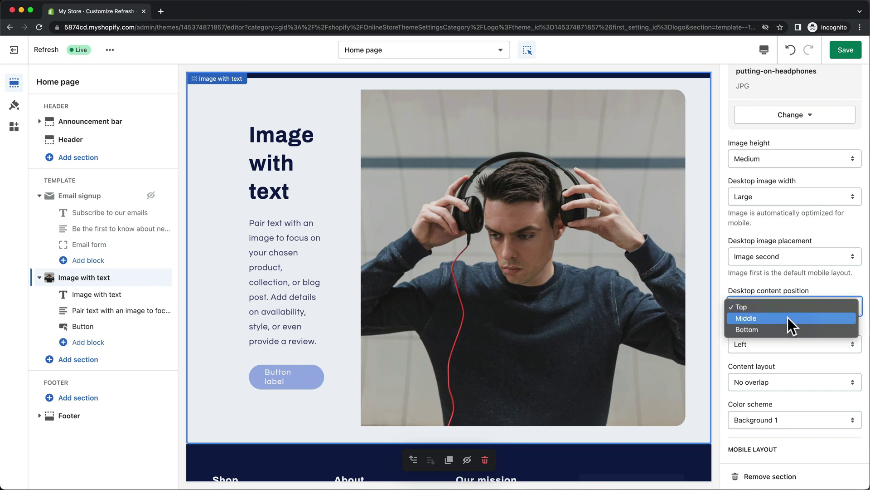
{"action": "left_click", "coordinate": [788, 318]}
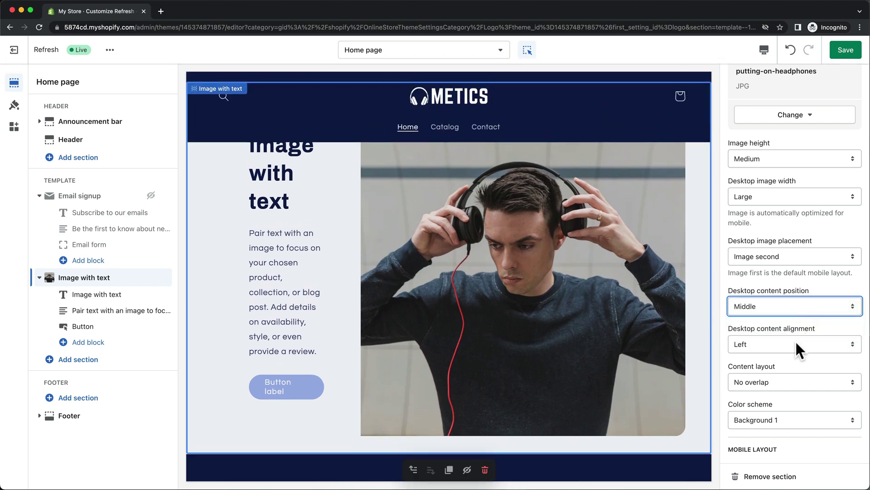
{"action": "left_click", "coordinate": [798, 347]}
{"action": "left_click", "coordinate": [796, 344]}
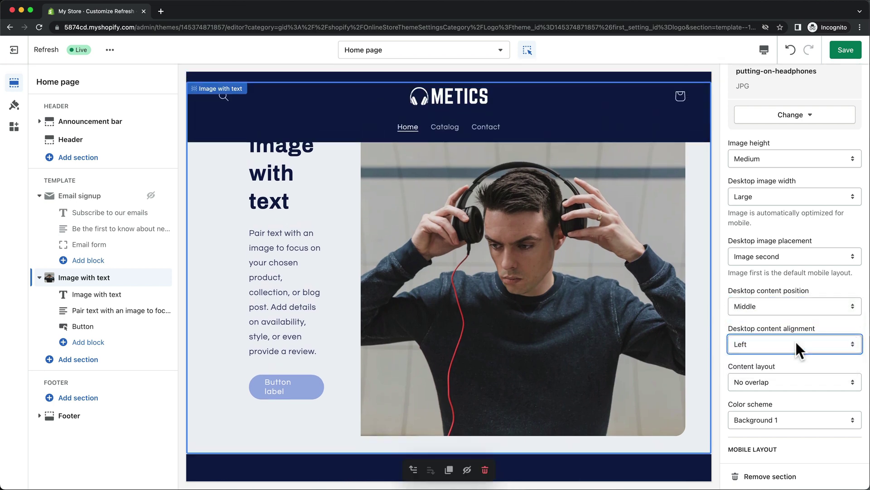
{"action": "left_click", "coordinate": [799, 382]}
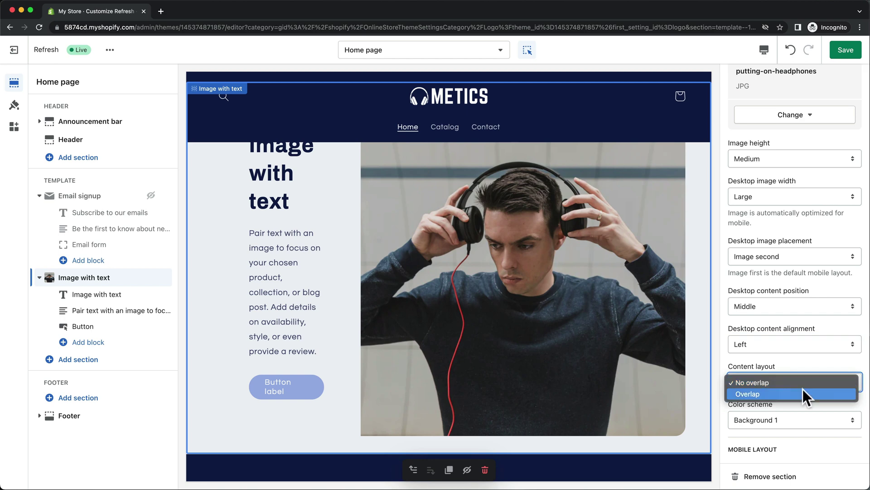
{"action": "left_click", "coordinate": [803, 391]}
{"action": "scroll", "coordinate": [802, 390], "scroll_direction": "down", "scroll_amount": 3}
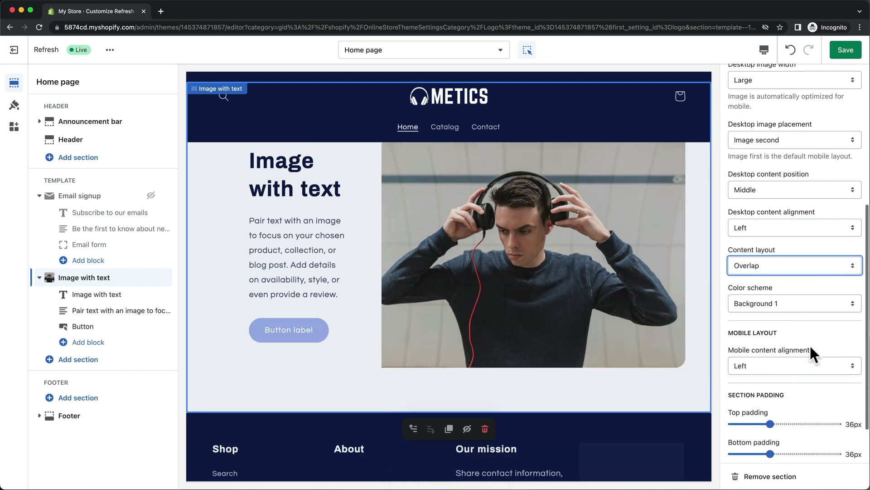
{"action": "left_click", "coordinate": [798, 304]}
{"action": "left_click", "coordinate": [803, 315]}
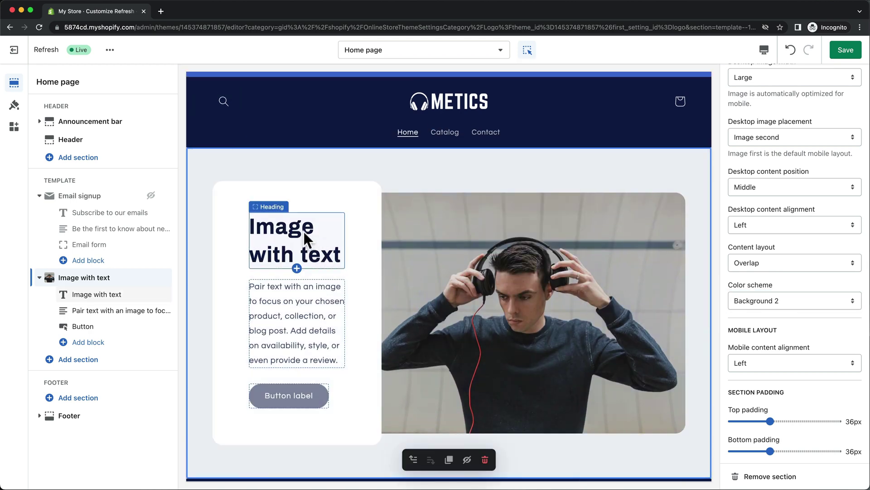
Change the heading to a Small 'Experience Perfect Sound' and paste new paragraph text
{"action": "left_click", "coordinate": [304, 232]}
{"action": "left_click_drag", "start_coordinate": [793, 119], "coordinate": [723, 115]}
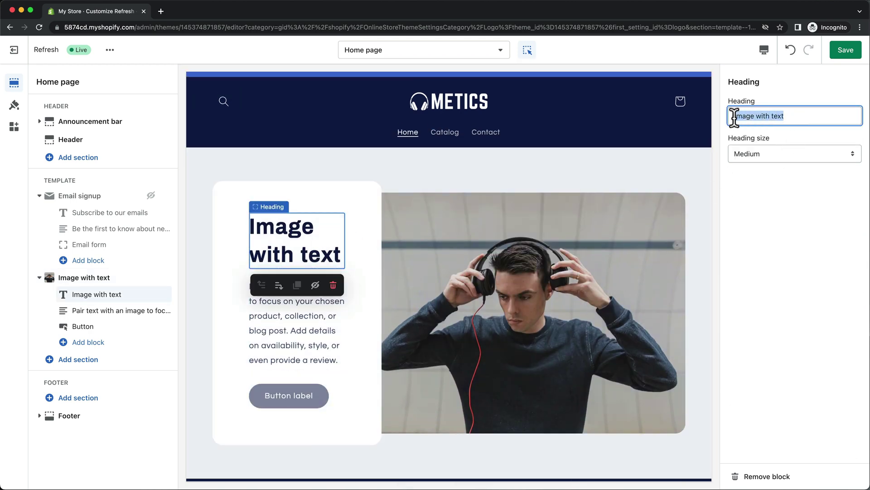
{"action": "type", "text": "Experience Perfect Sound"}
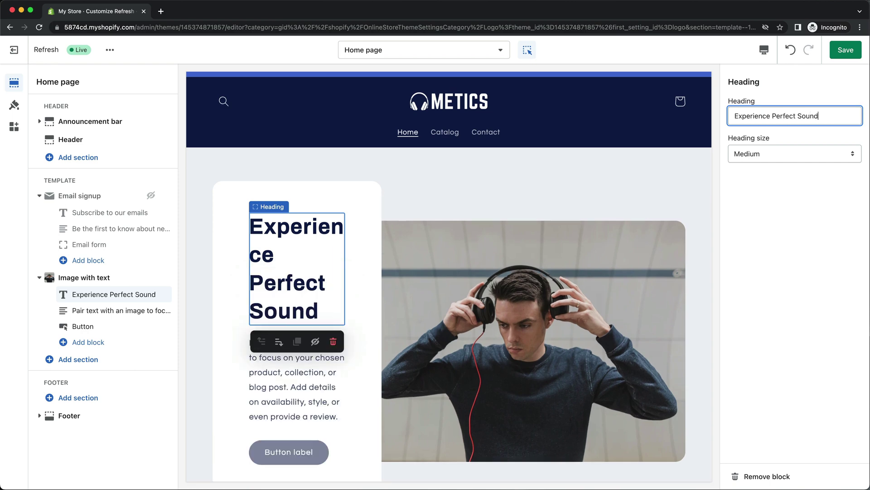
{"action": "left_click", "coordinate": [766, 146]}
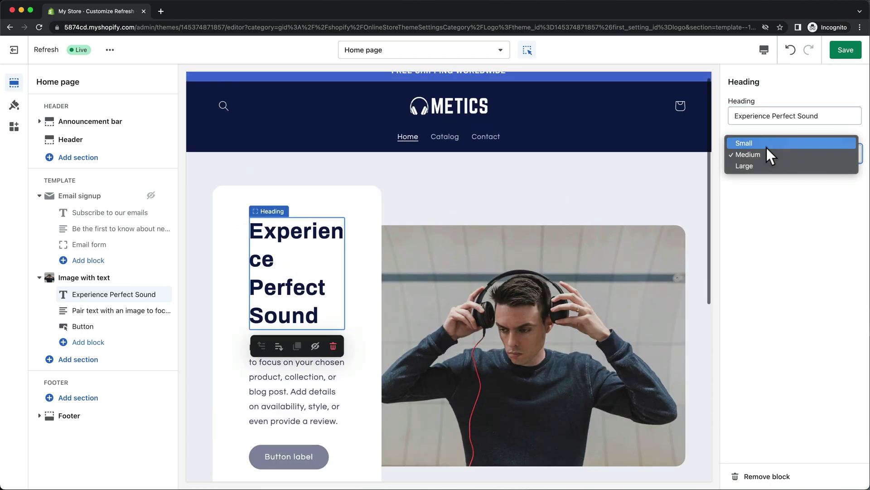
{"action": "left_click", "coordinate": [767, 147]}
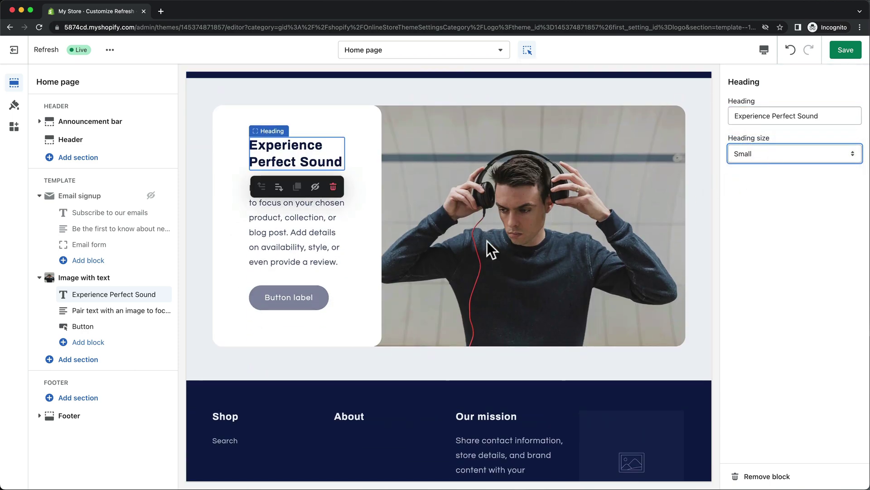
{"action": "left_click", "coordinate": [315, 224]}
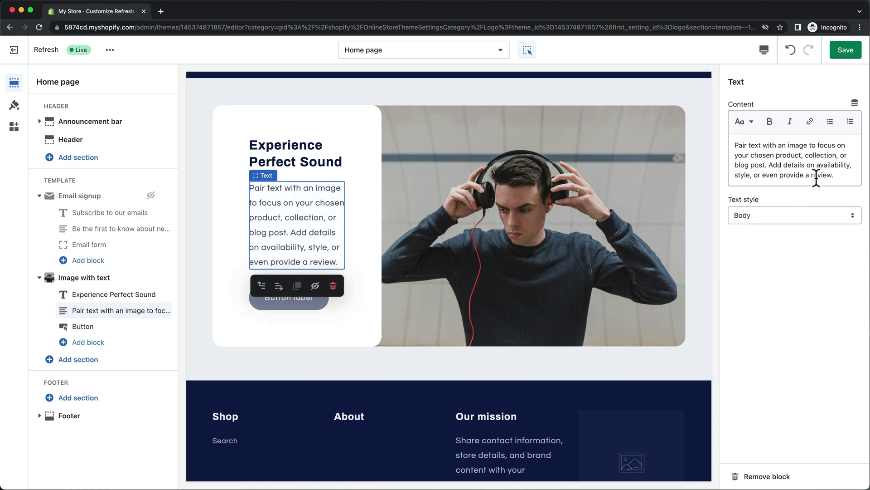
{"action": "left_click_drag", "start_coordinate": [837, 175], "coordinate": [719, 137]}
{"action": "type", "text": "Elevate your audio experience with our headphones."}
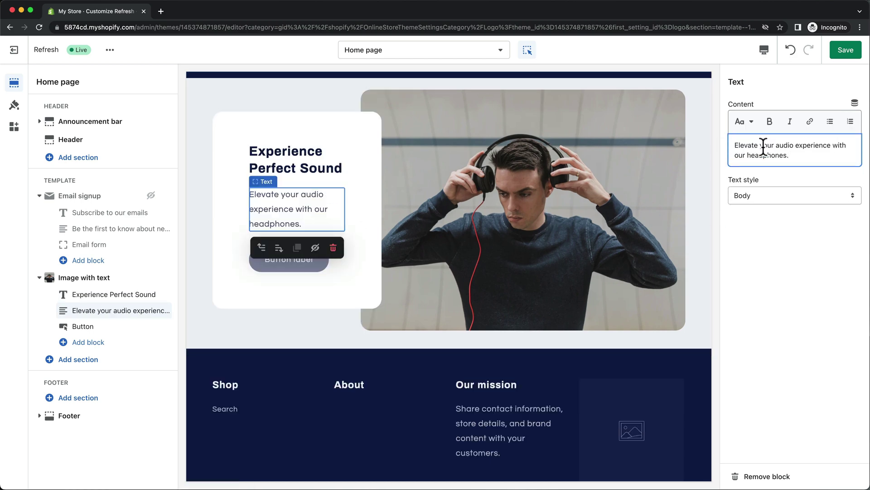
Narrow the section's desktop image width to Medium
{"action": "left_click", "coordinate": [701, 220]}
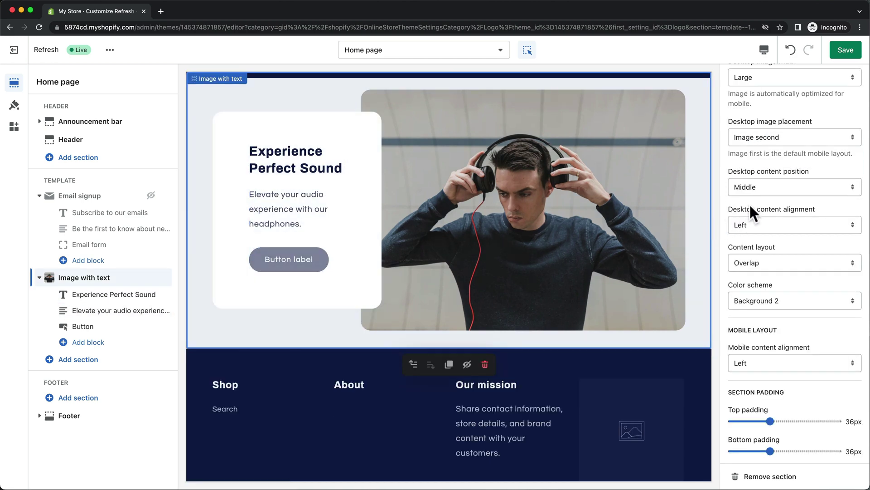
{"action": "scroll", "coordinate": [750, 202], "scroll_direction": "up", "scroll_amount": 5}
{"action": "left_click", "coordinate": [756, 238]}
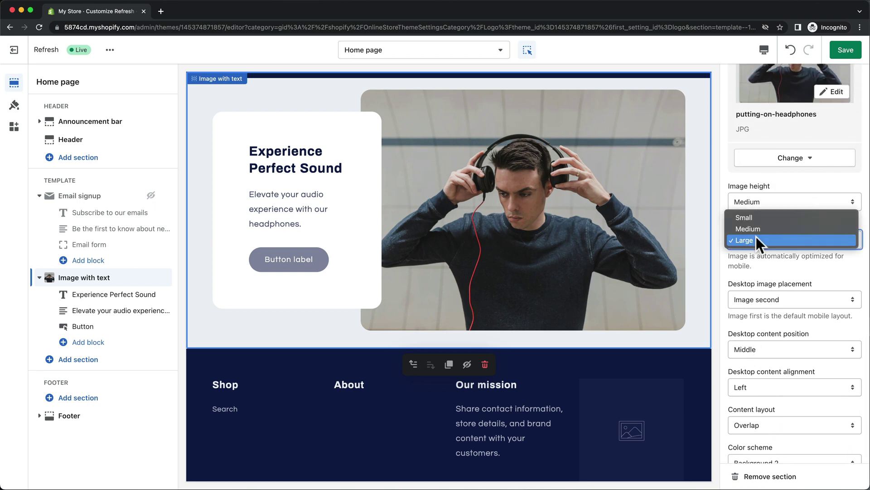
{"action": "left_click", "coordinate": [762, 228]}
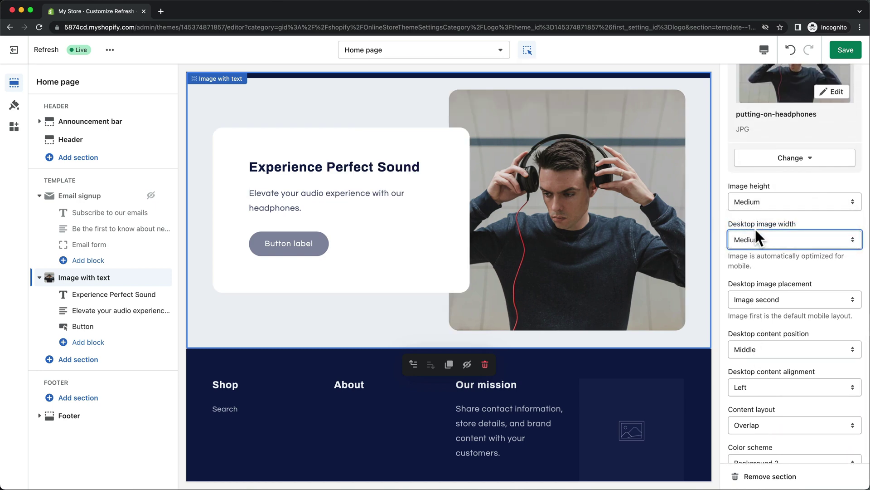
In theme Typography settings, set both heading and body font scales to 100%
{"action": "left_click", "coordinate": [14, 105]}
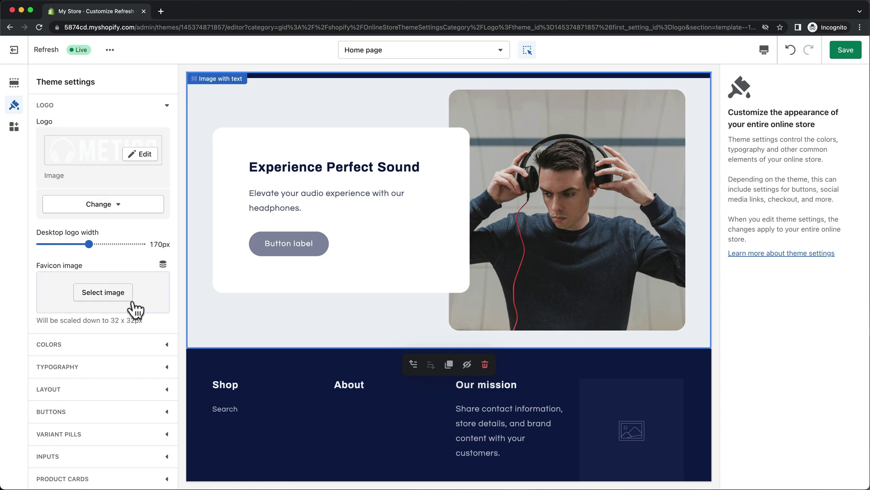
{"action": "left_click", "coordinate": [167, 367]}
{"action": "left_click_drag", "start_coordinate": [59, 319], "coordinate": [40, 317]}
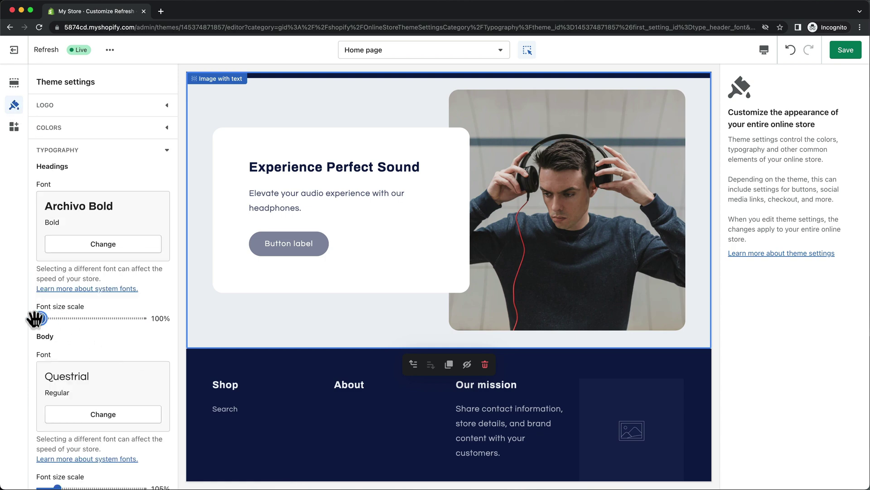
{"action": "scroll", "coordinate": [116, 335], "scroll_direction": "down", "scroll_amount": 3}
{"action": "left_click_drag", "start_coordinate": [57, 412], "coordinate": [29, 408]}
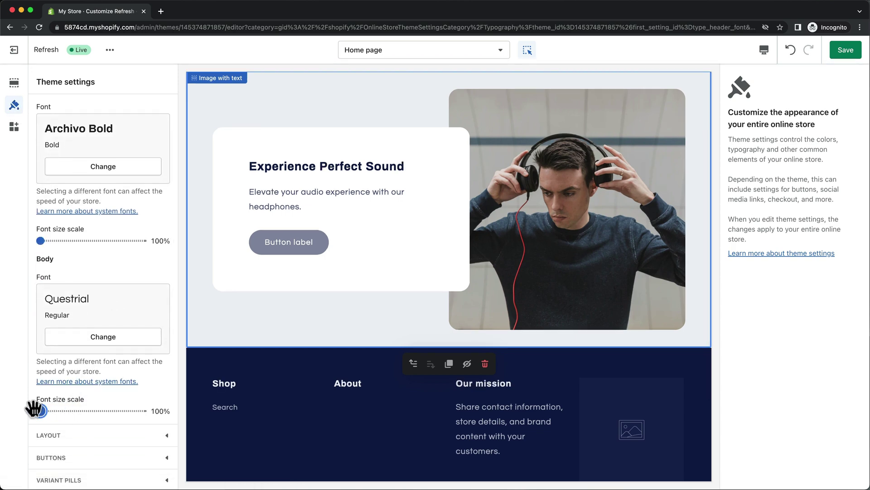
Label the button 'Shop now', link it to Collections > All collections, and save
{"action": "left_click", "coordinate": [310, 237]}
{"action": "triple_click", "coordinate": [773, 116]}
{"action": "type", "text": "S"}
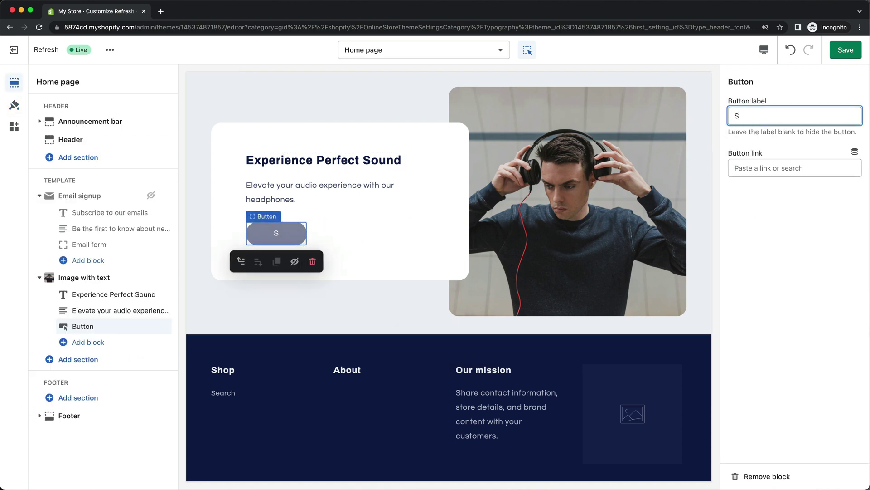
{"action": "type", "text": "hop now"}
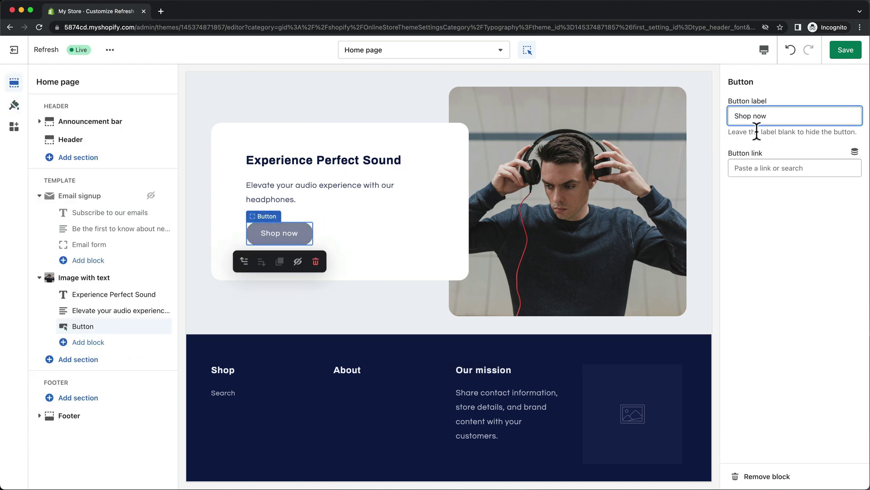
{"action": "left_click", "coordinate": [766, 168]}
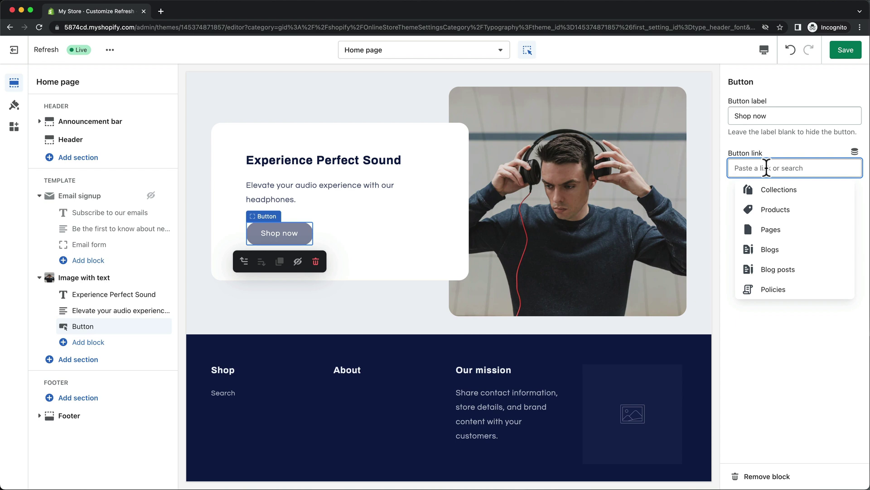
{"action": "left_click", "coordinate": [785, 189]}
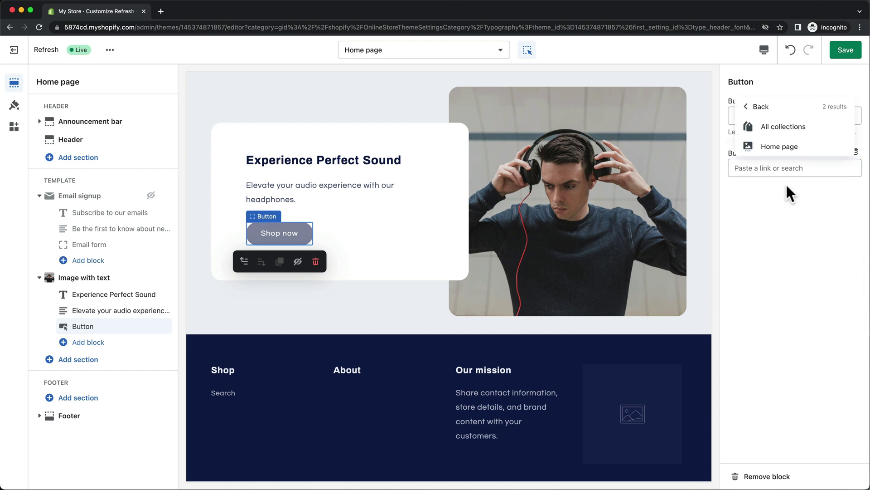
{"action": "left_click", "coordinate": [791, 128]}
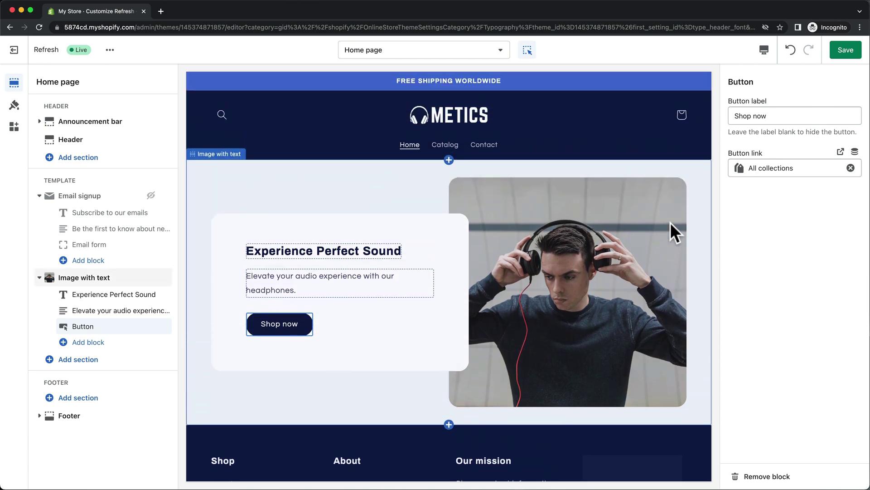
{"action": "left_click", "coordinate": [848, 54]}
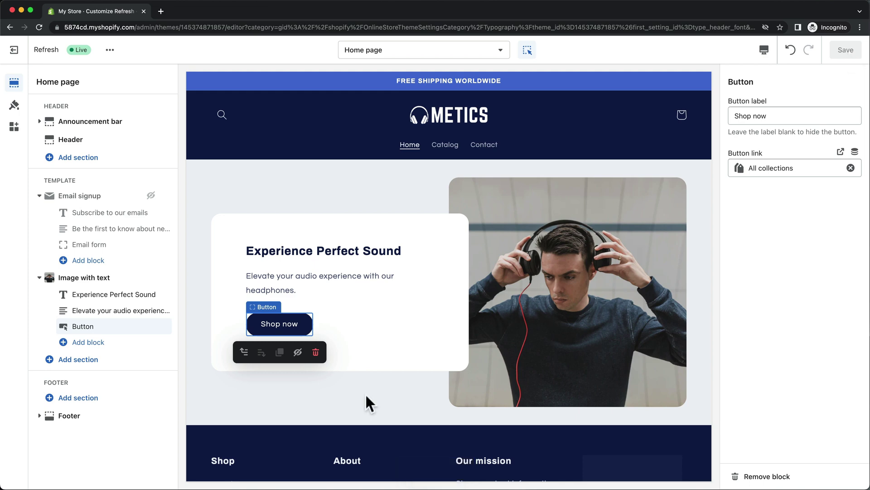
Add a Collection list section below Image with text on the home page
{"action": "left_click", "coordinate": [110, 363]}
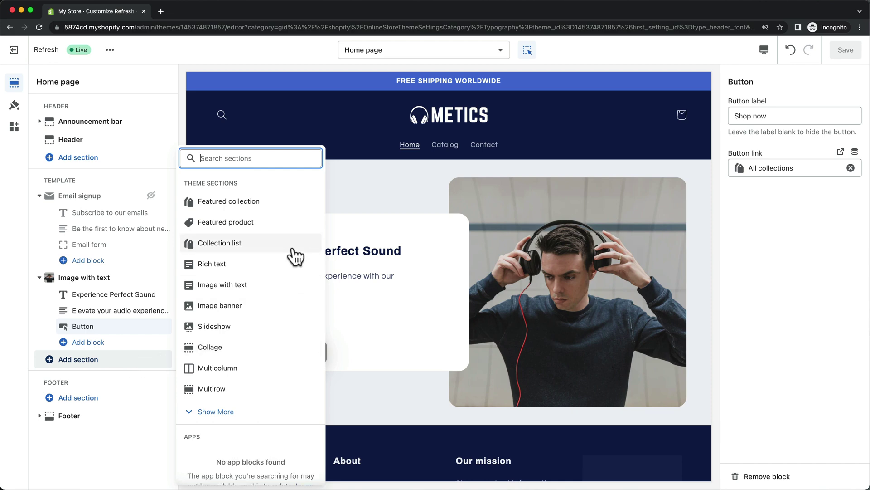
{"action": "left_click", "coordinate": [293, 247]}
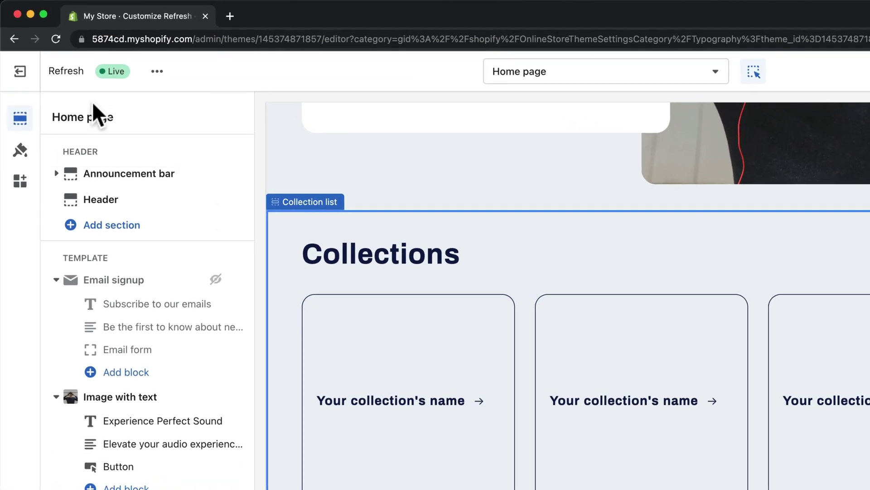
Open the store admin in a new tab and go to the empty Products page
{"action": "right_click", "coordinate": [33, 80]}
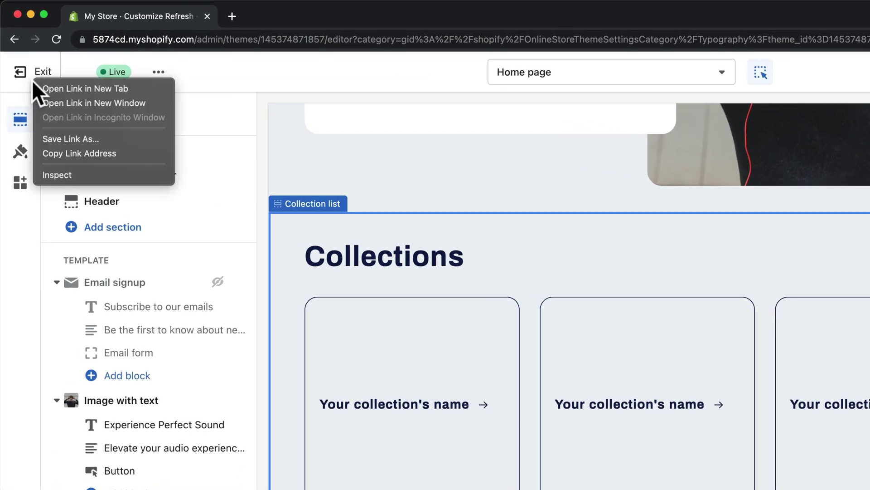
{"action": "left_click", "coordinate": [56, 90]}
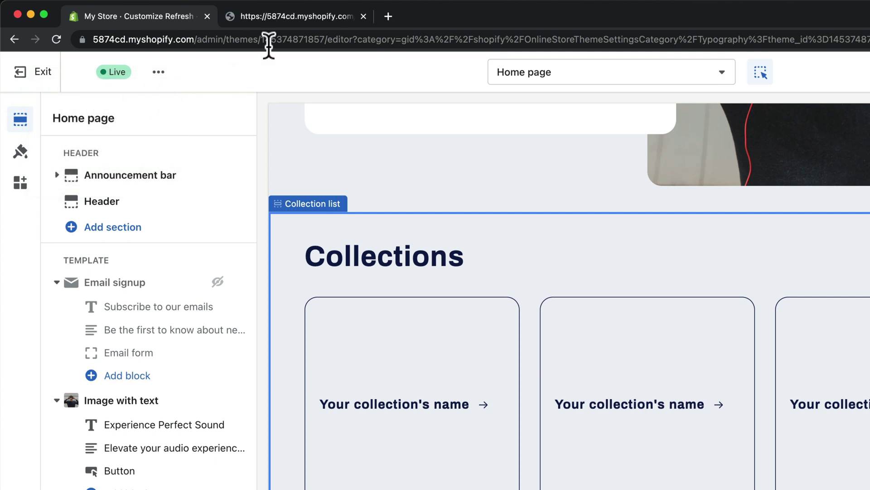
{"action": "left_click", "coordinate": [283, 21]}
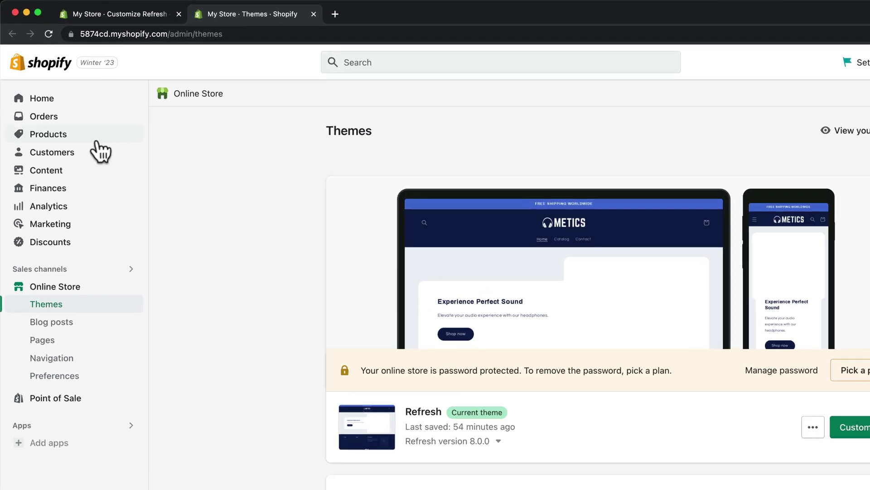
{"action": "left_click", "coordinate": [97, 142]}
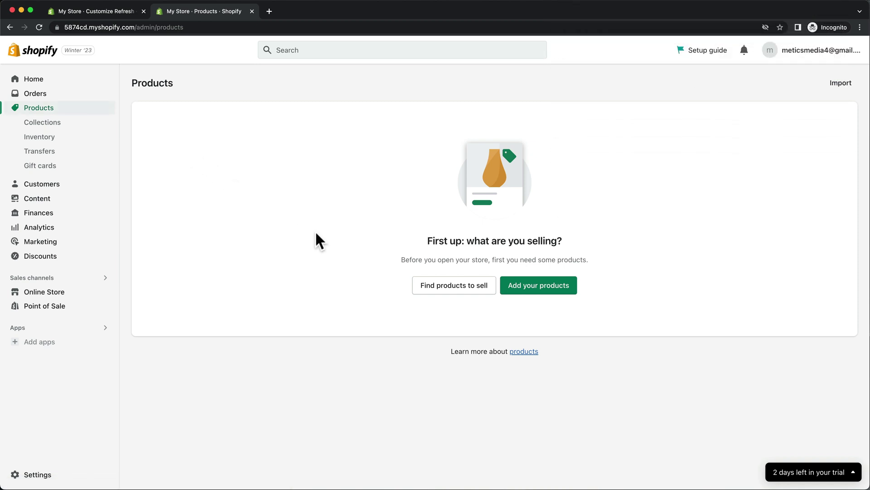
Start product 'Earbuds Pro 7' with a pasted description and three images, orange first
{"action": "left_click", "coordinate": [521, 294]}
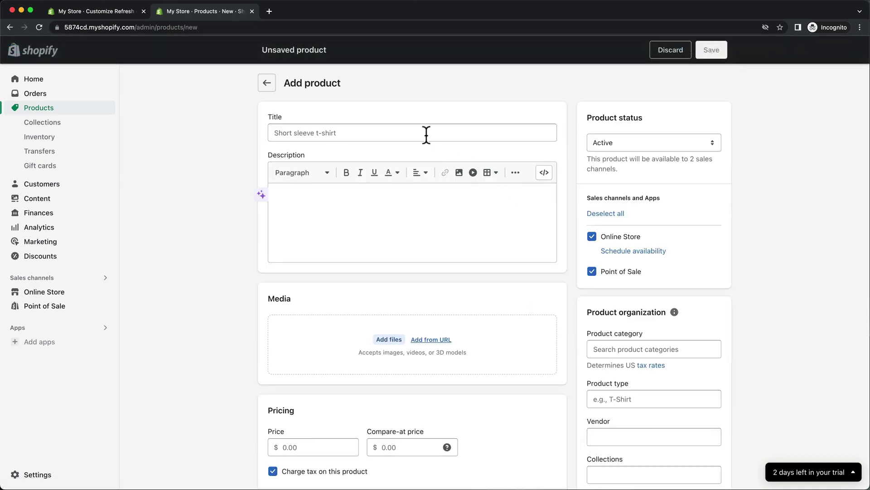
{"action": "left_click", "coordinate": [425, 133]}
{"action": "type", "text": "Earbuds Pro 7"}
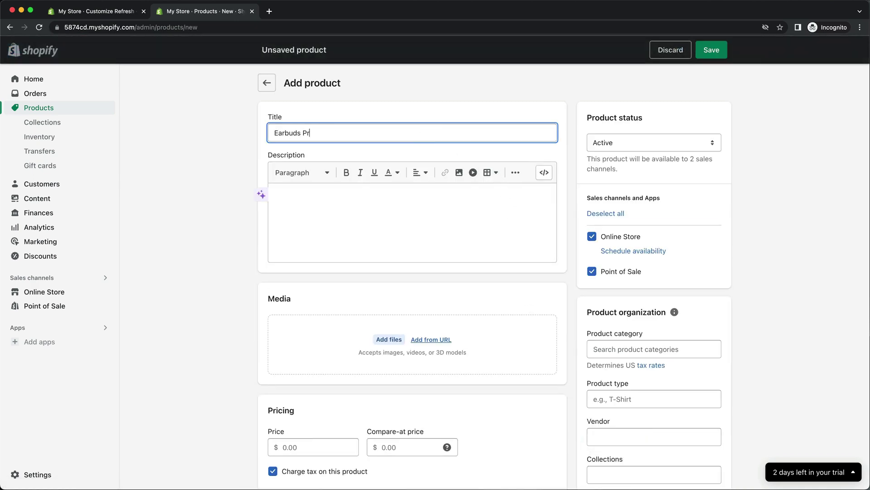
{"action": "left_click", "coordinate": [377, 202]}
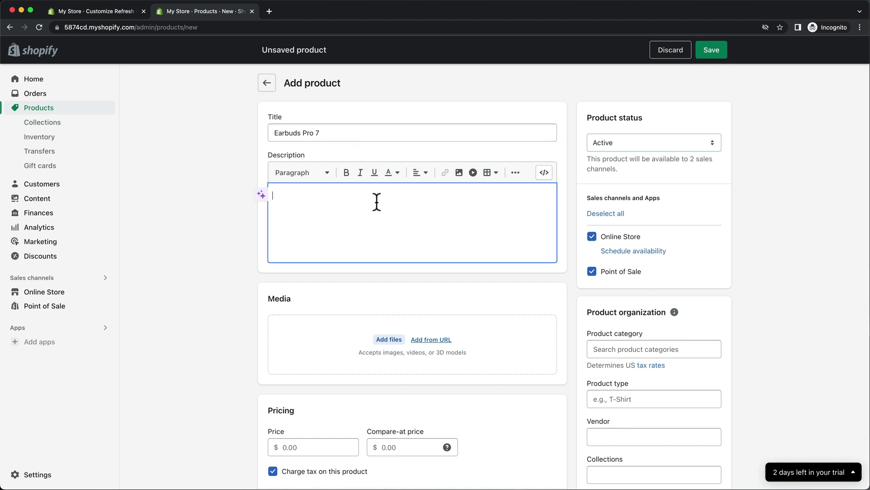
{"action": "type", "text": "Wireless Earbuds Pro 7 is a cutting-edge audio device that provides a truly wireless and immersive audio experience. These earbuds come equipped with advanced noise-cancelling technology, which allows users to enjoy crystal-clear audio even in noisy environments. Additionally, the Earbuds Pro 7 have a long battery life and are designed for maximum comfort, making them the perfect audio accessory for anyone on the go."}
{"action": "scroll", "coordinate": [377, 199], "scroll_direction": "down", "scroll_amount": 3}
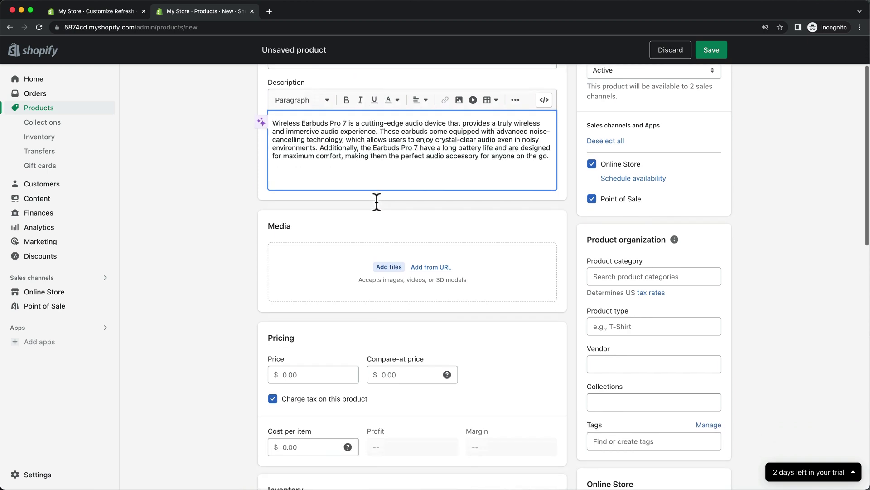
{"action": "left_click", "coordinate": [389, 241]}
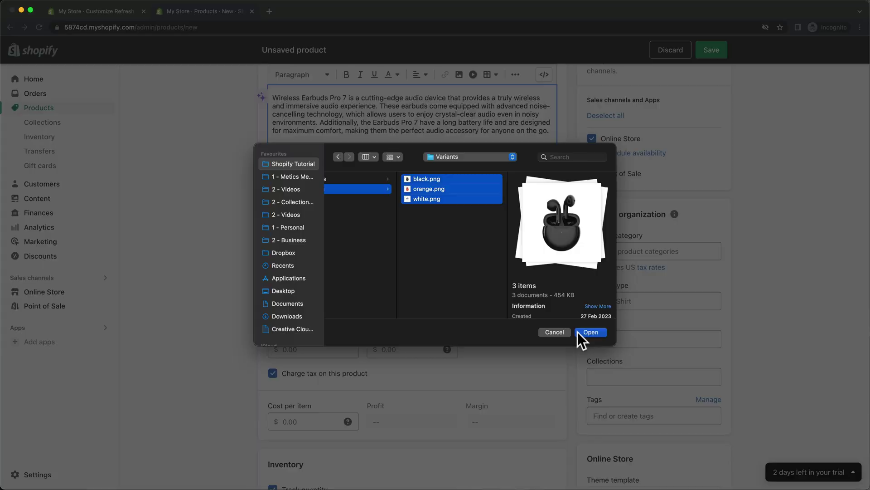
{"action": "left_click", "coordinate": [578, 333]}
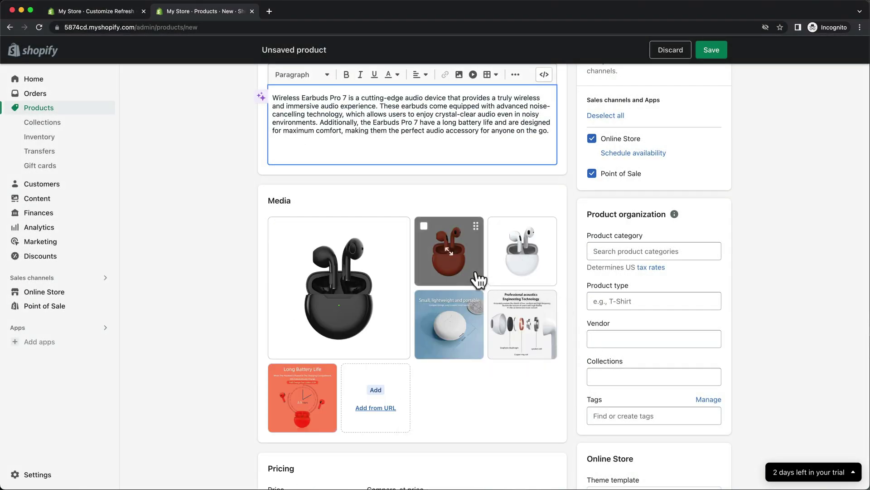
{"action": "left_click_drag", "start_coordinate": [476, 278], "coordinate": [364, 301]}
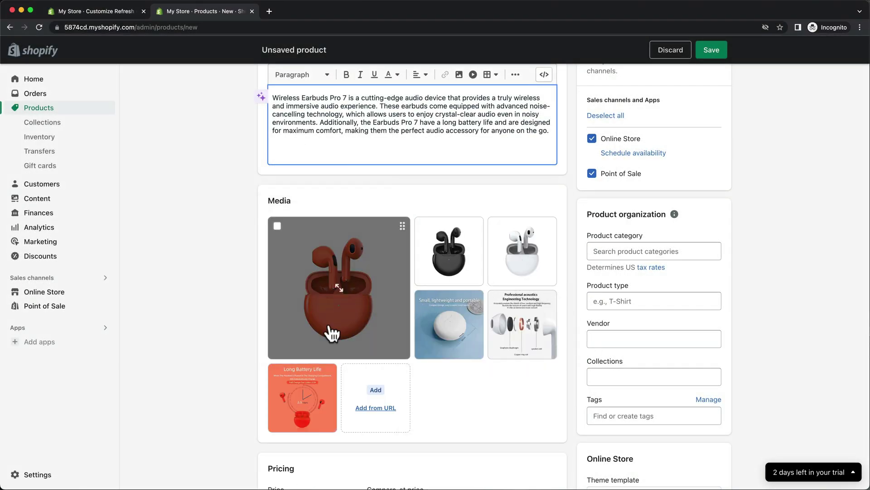
Set the price to 79.00 and stock to 200, then save the product
{"action": "scroll", "coordinate": [328, 331], "scroll_direction": "down", "scroll_amount": 5}
{"action": "left_click", "coordinate": [319, 301]}
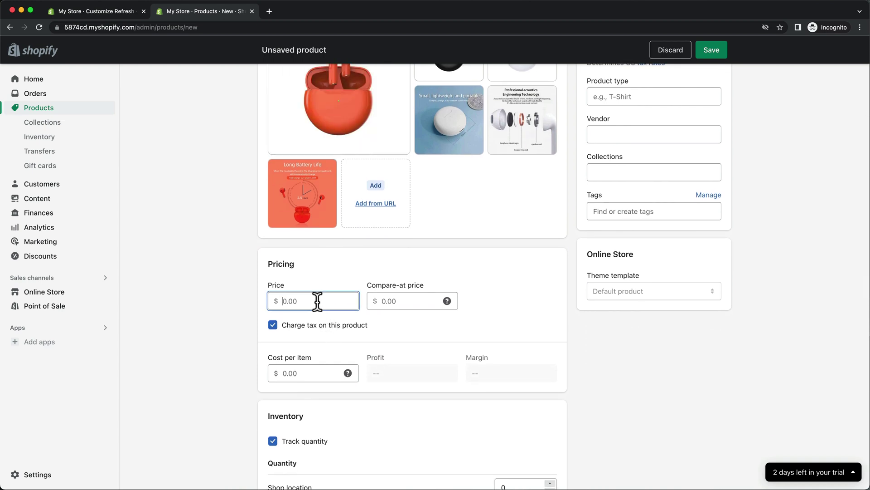
{"action": "type", "text": "79"}
{"action": "left_click", "coordinate": [388, 322]}
{"action": "scroll", "coordinate": [388, 322], "scroll_direction": "down", "scroll_amount": 4}
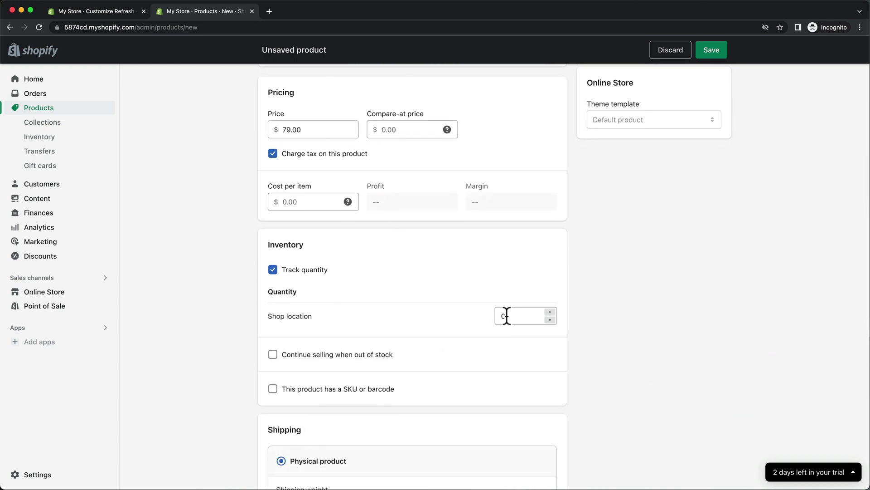
{"action": "double_click", "coordinate": [501, 316]}
{"action": "type", "text": "200"}
{"action": "left_click", "coordinate": [464, 321]}
{"action": "scroll", "coordinate": [464, 321], "scroll_direction": "down", "scroll_amount": 5}
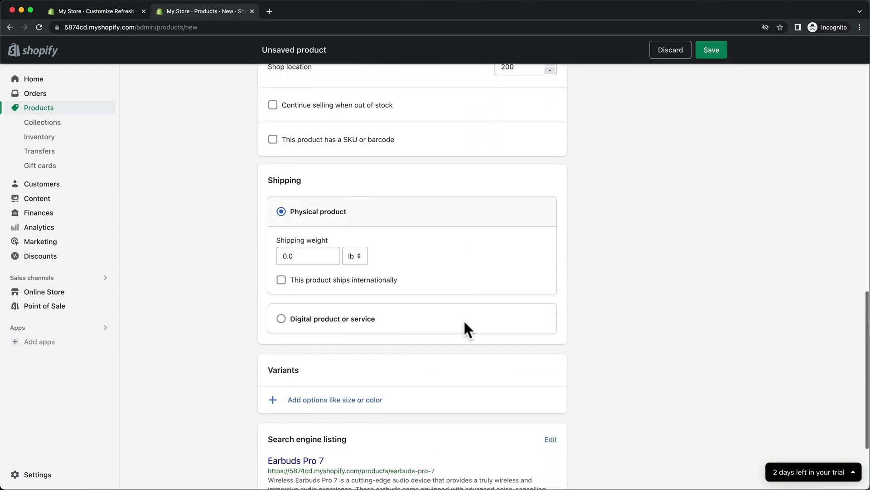
{"action": "scroll", "coordinate": [464, 319], "scroll_direction": "down", "scroll_amount": 3}
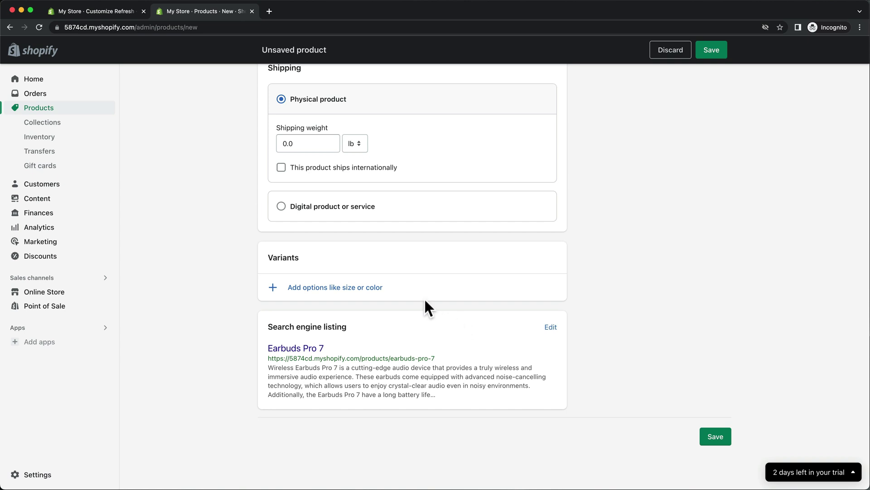
{"action": "left_click", "coordinate": [378, 291]}
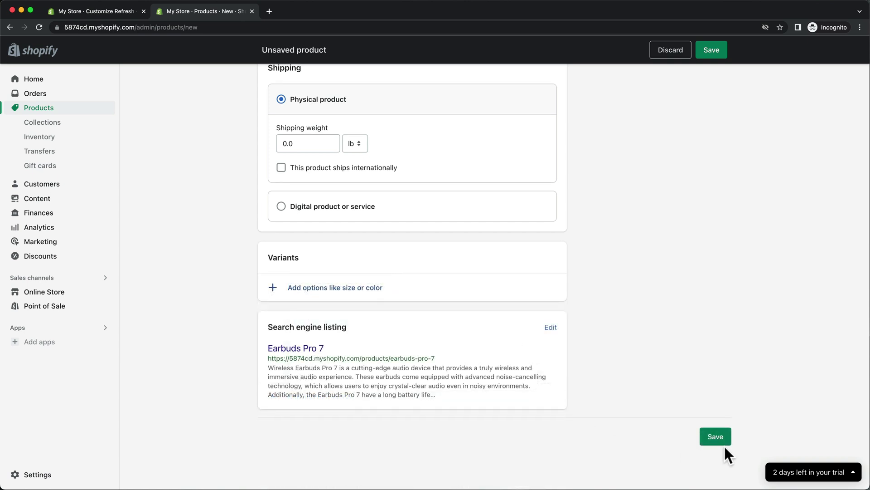
{"action": "left_click", "coordinate": [724, 438]}
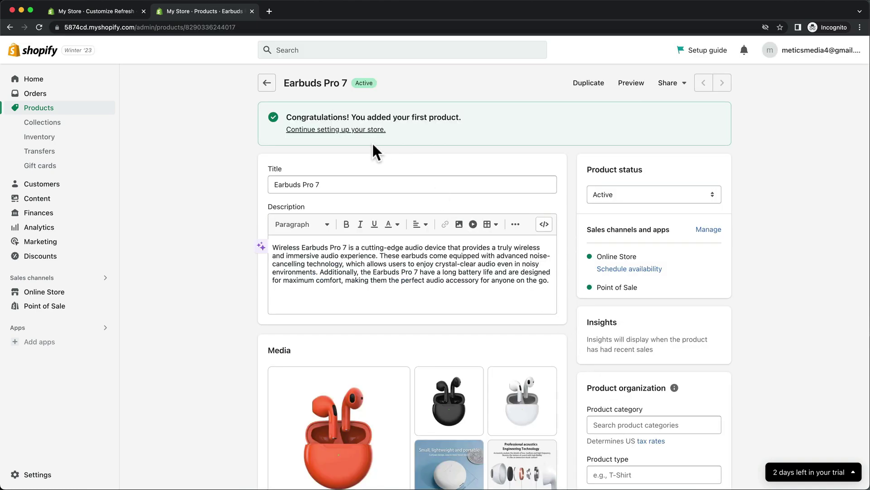
Return to Products, add the remaining headphone products, then go to Collections
{"action": "left_click", "coordinate": [269, 85]}
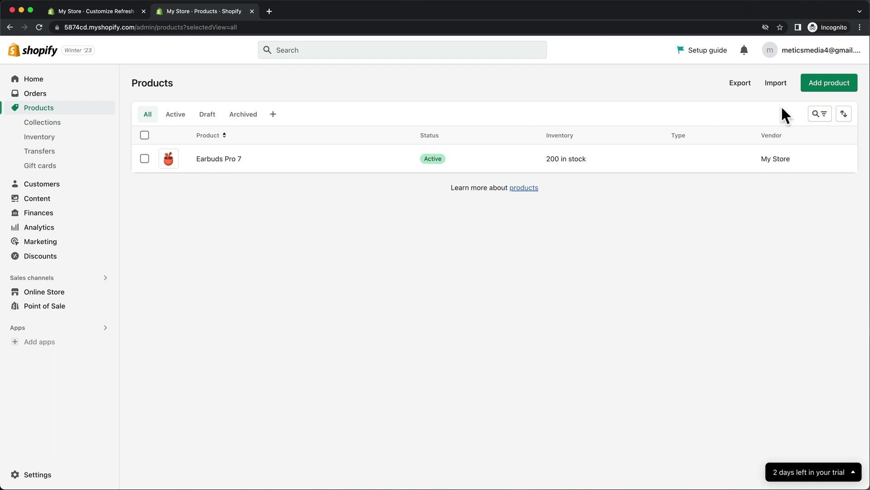
{"action": "left_click", "coordinate": [829, 87]}
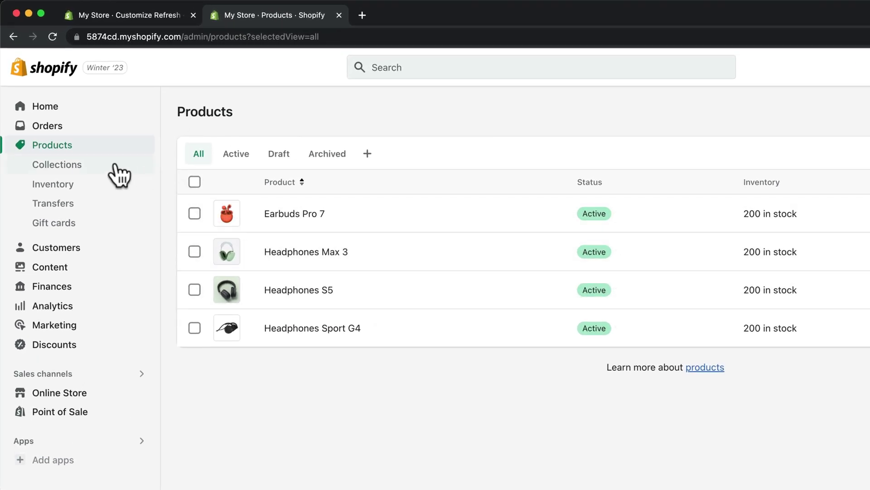
{"action": "left_click", "coordinate": [110, 165]}
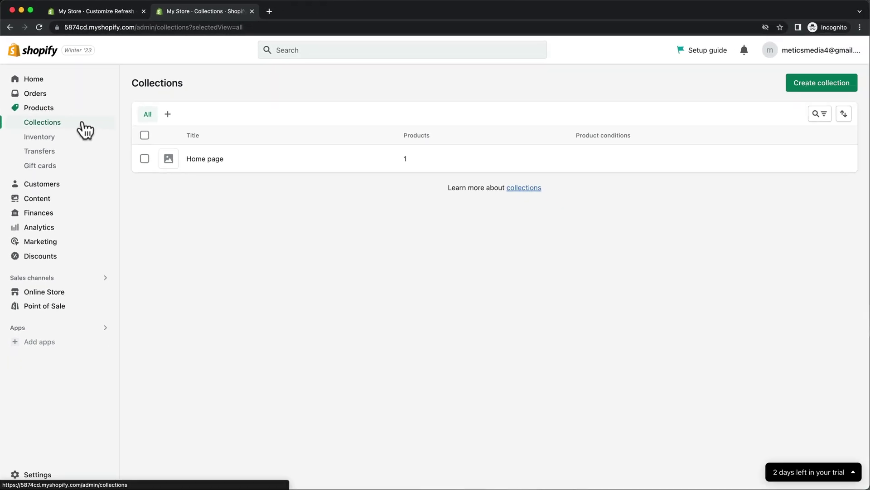
Delete the existing Home page collection
{"action": "left_click", "coordinate": [144, 159]}
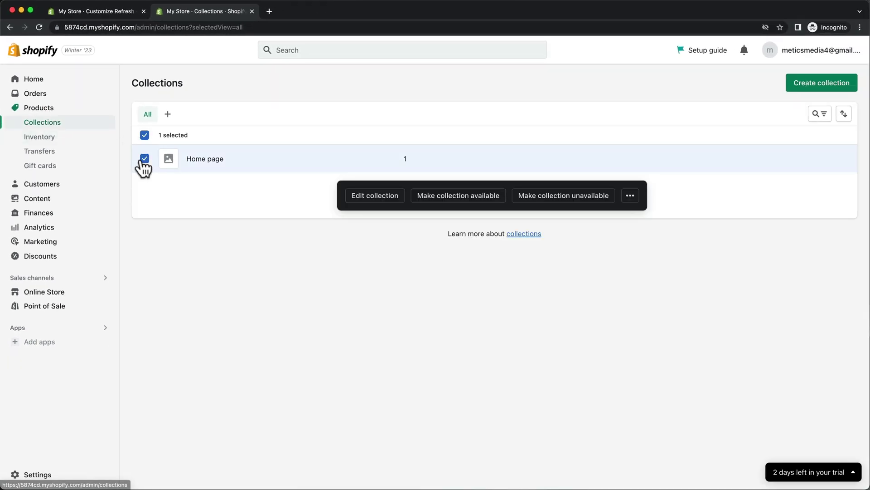
{"action": "left_click", "coordinate": [632, 203]}
{"action": "left_click", "coordinate": [616, 226]}
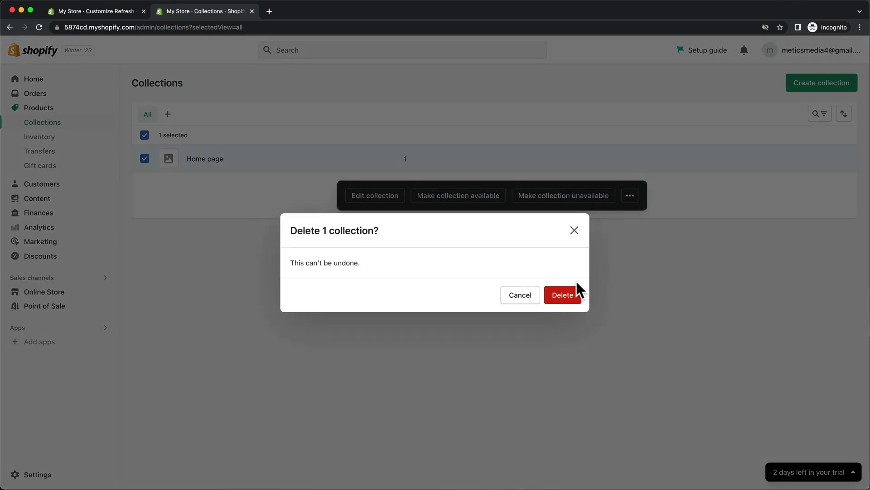
{"action": "left_click", "coordinate": [570, 295]}
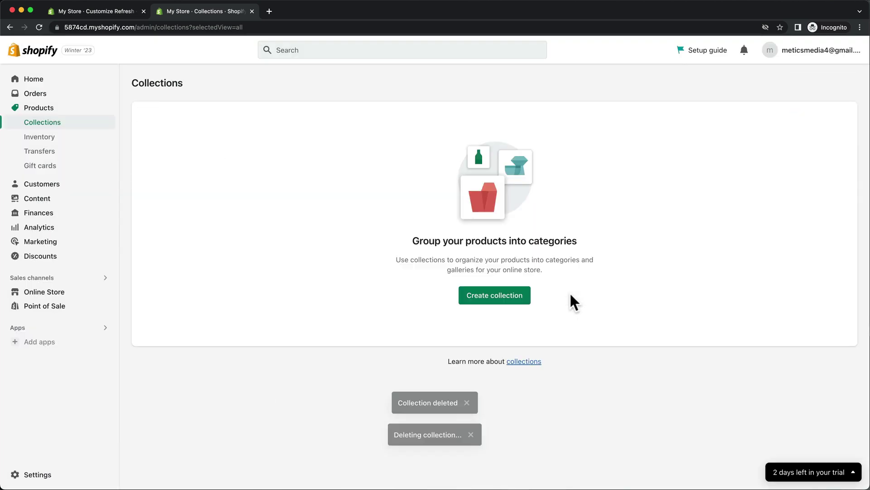
Create a manual 'Earbuds' collection with an earbuds image and save it
{"action": "left_click", "coordinate": [478, 300]}
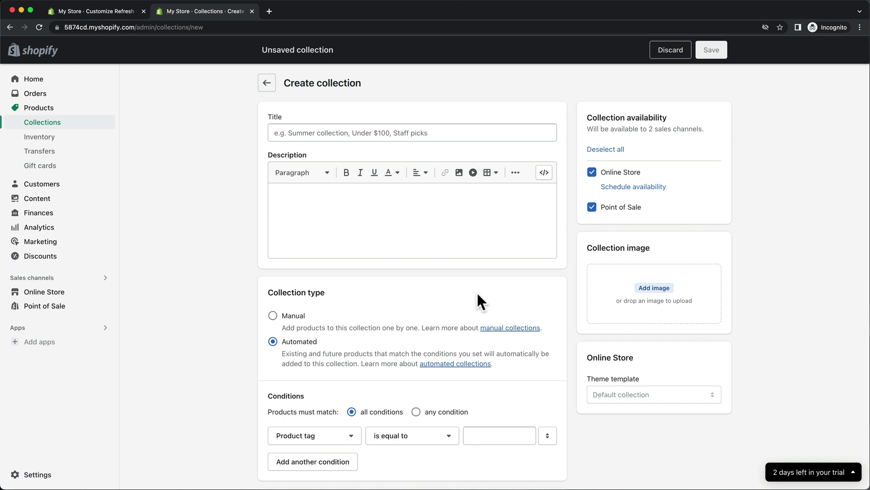
{"action": "left_click", "coordinate": [462, 135]}
{"action": "type", "text": "Earbuds"}
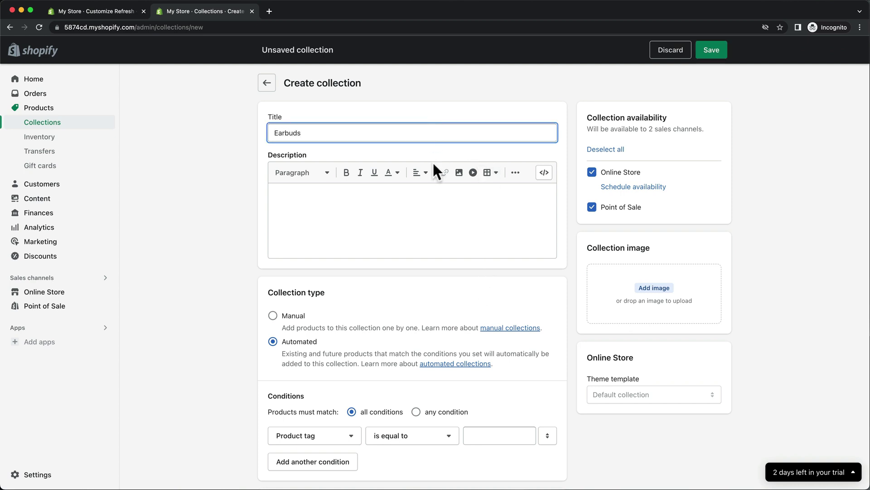
{"action": "left_click", "coordinate": [274, 317]}
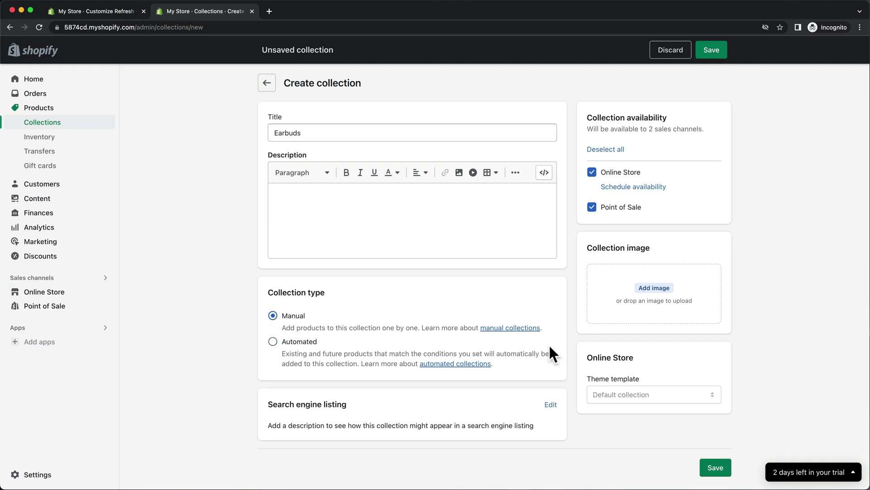
{"action": "left_click", "coordinate": [649, 290]}
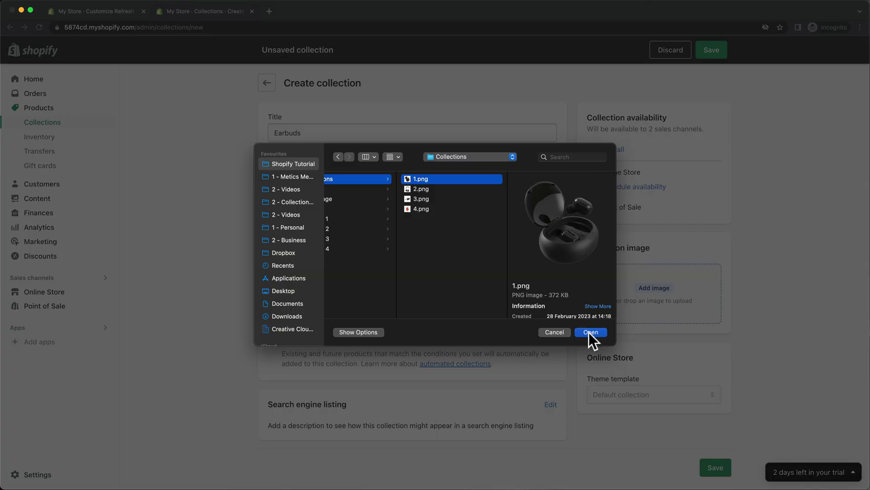
{"action": "left_click", "coordinate": [589, 332]}
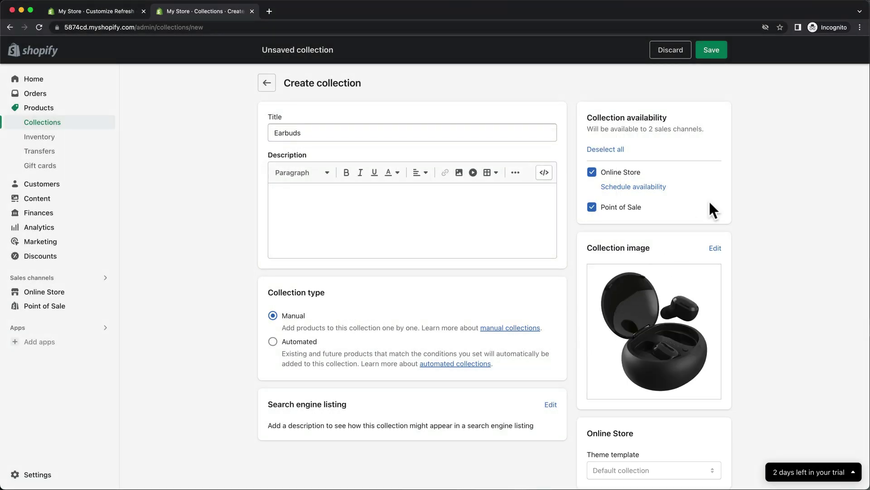
{"action": "left_click", "coordinate": [715, 55]}
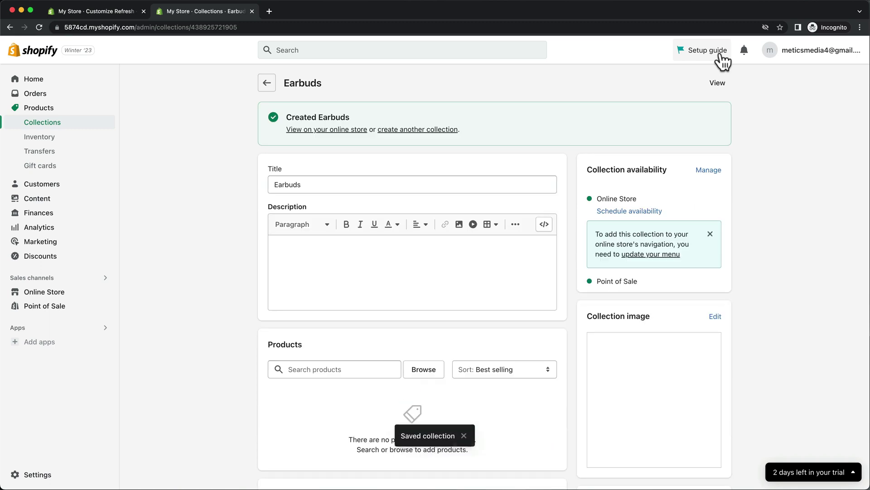
{"action": "left_click", "coordinate": [448, 130]}
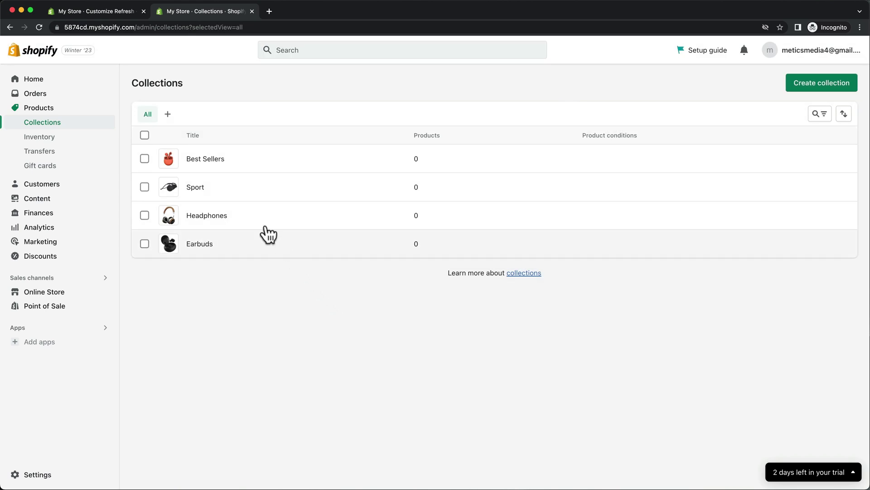
Bulk-add Headphones Max 3 and Headphones S5 to the Headphones collection
{"action": "left_click", "coordinate": [90, 112]}
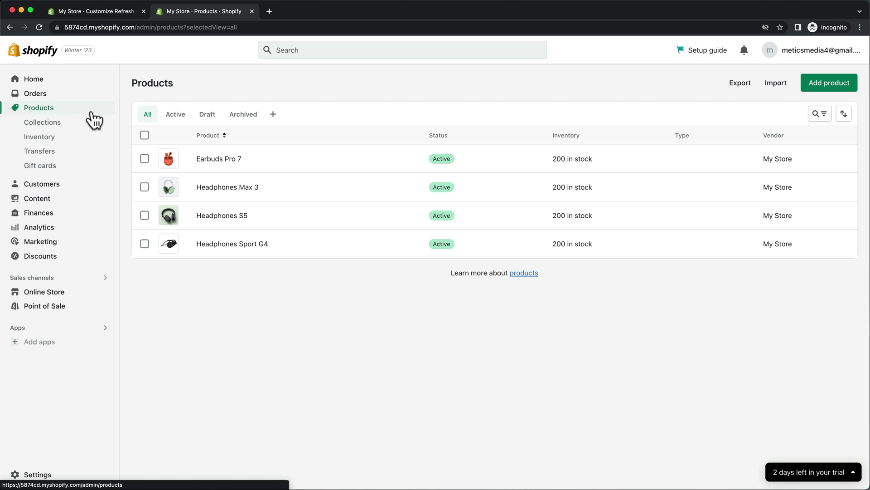
{"action": "left_click", "coordinate": [144, 186]}
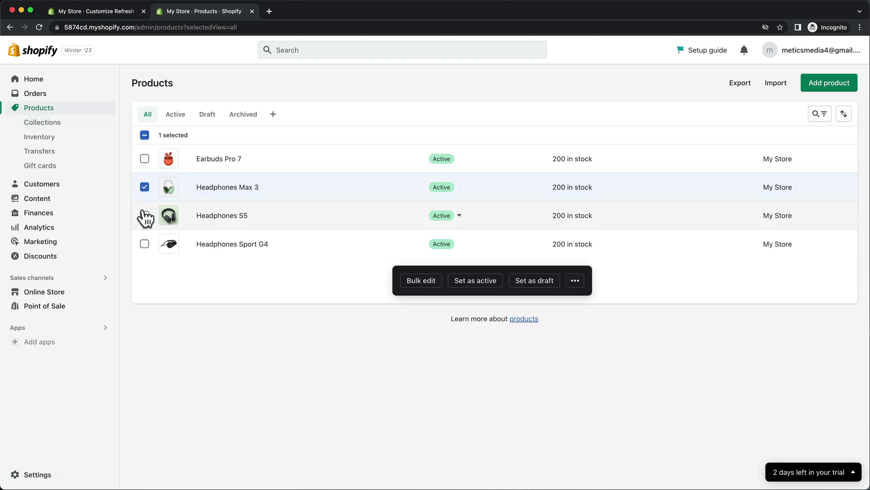
{"action": "left_click", "coordinate": [145, 215]}
{"action": "left_click", "coordinate": [575, 281]}
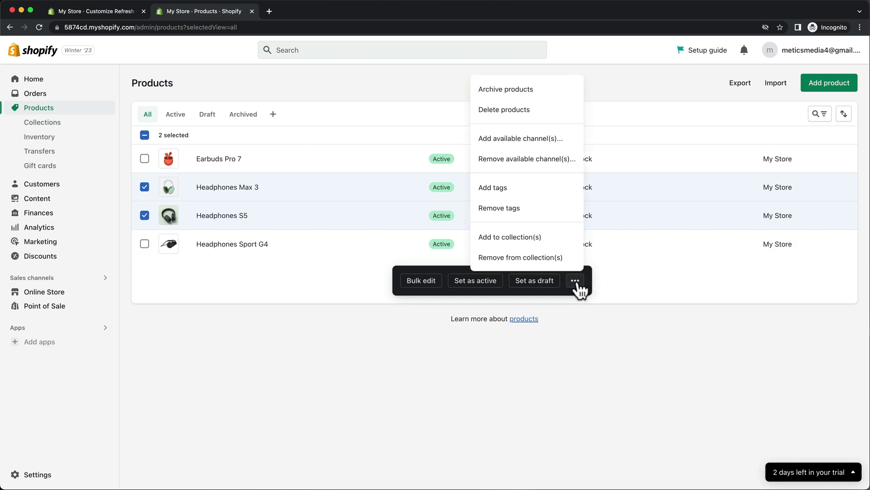
{"action": "left_click", "coordinate": [553, 240]}
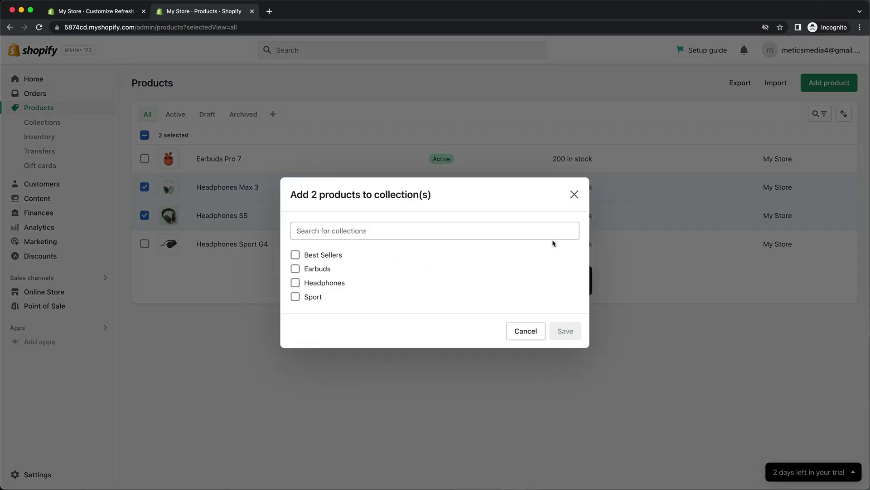
{"action": "left_click", "coordinate": [296, 283]}
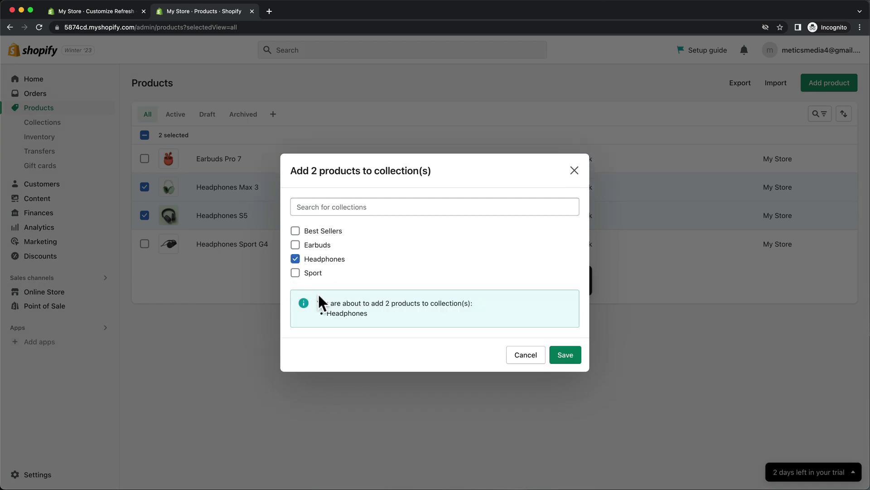
{"action": "left_click", "coordinate": [557, 356]}
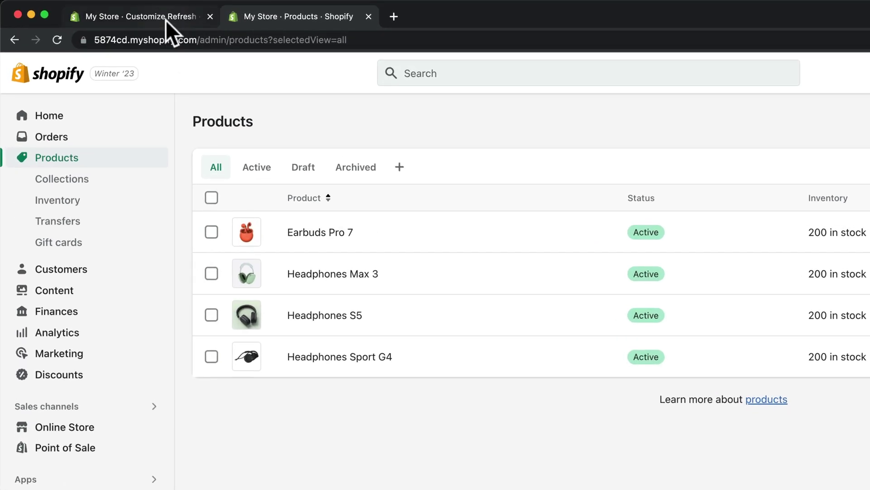
In the theme editor, set the three collection cards to Earbuds, Headphones and Sport
{"action": "left_click", "coordinate": [165, 20]}
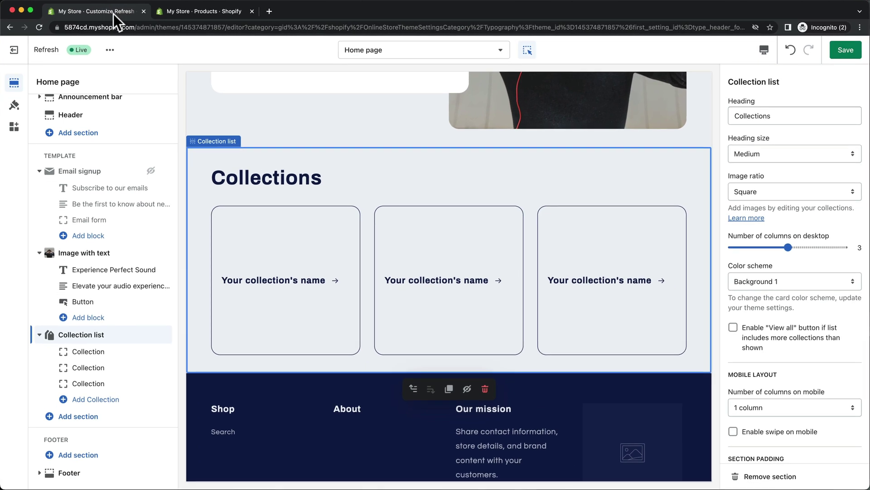
{"action": "left_click", "coordinate": [270, 229]}
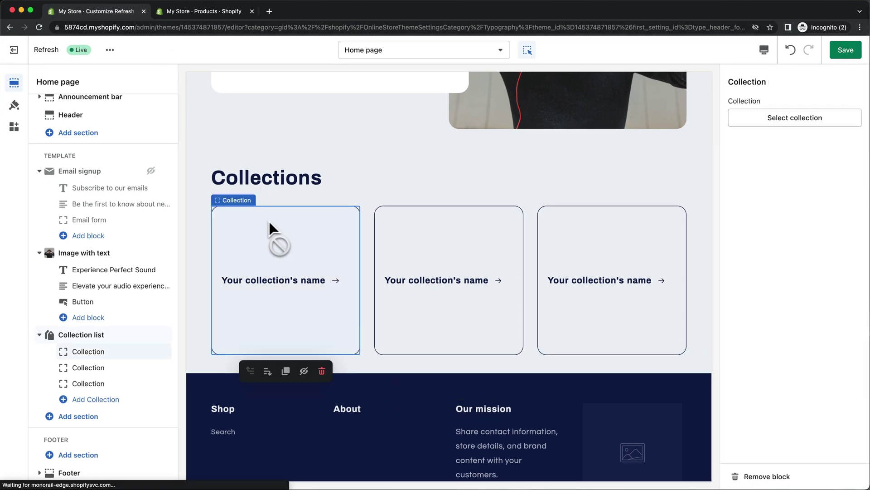
{"action": "left_click", "coordinate": [776, 119]}
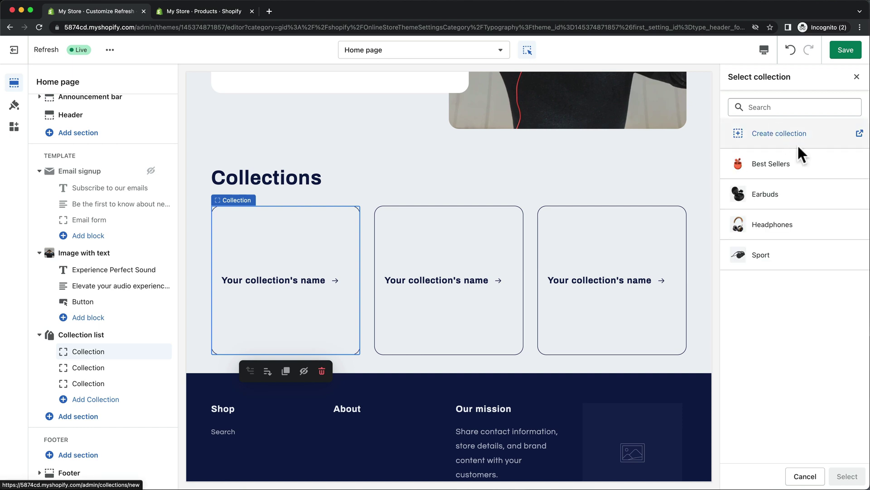
{"action": "left_click", "coordinate": [804, 196]}
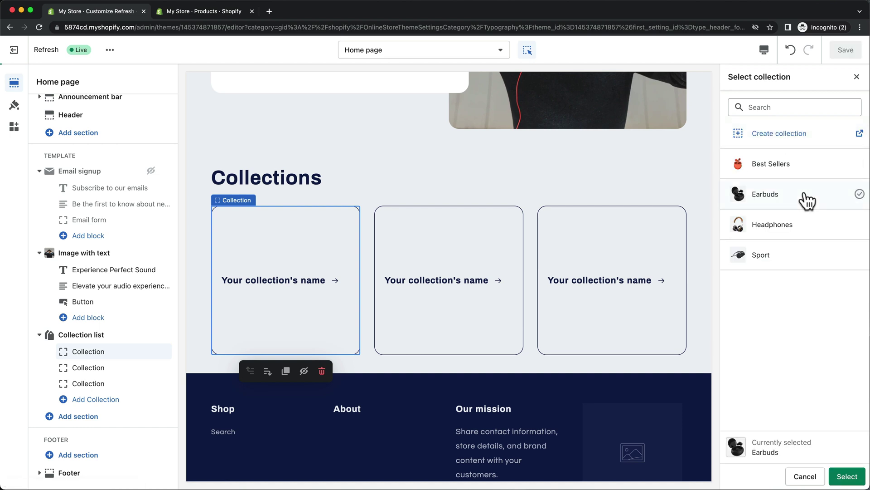
{"action": "left_click", "coordinate": [847, 476]}
{"action": "left_click", "coordinate": [791, 223]}
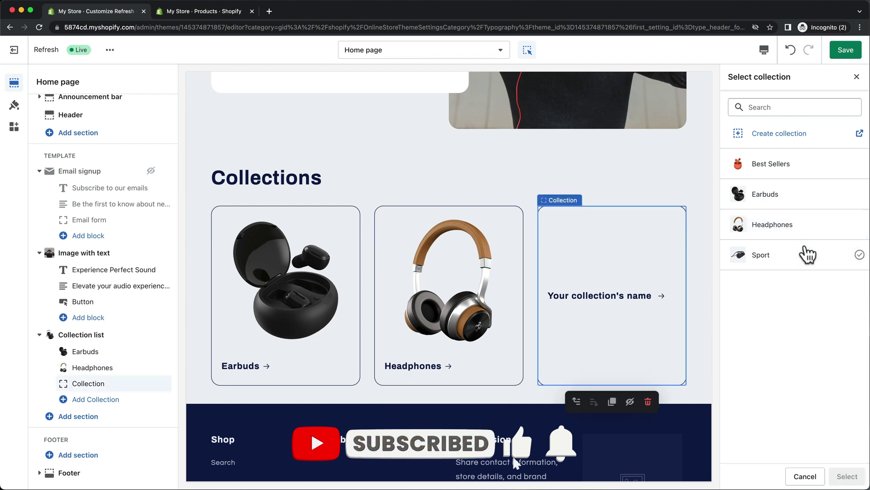
{"action": "left_click", "coordinate": [807, 254]}
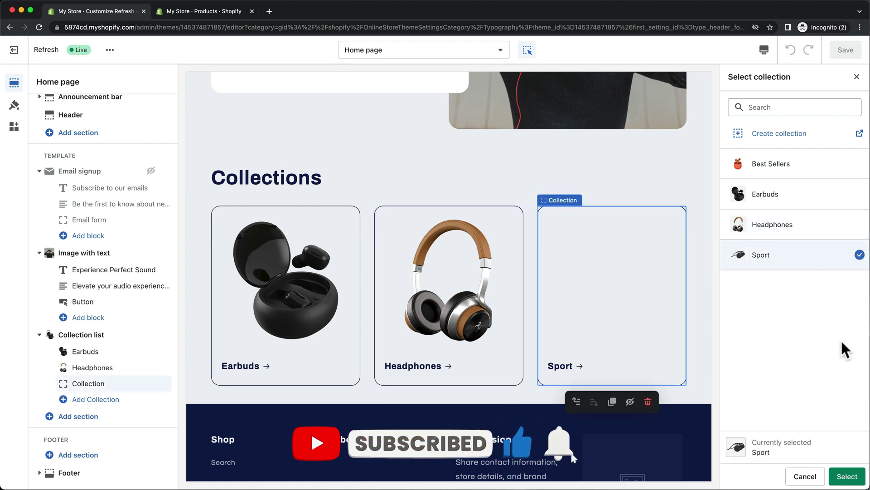
{"action": "left_click", "coordinate": [847, 476]}
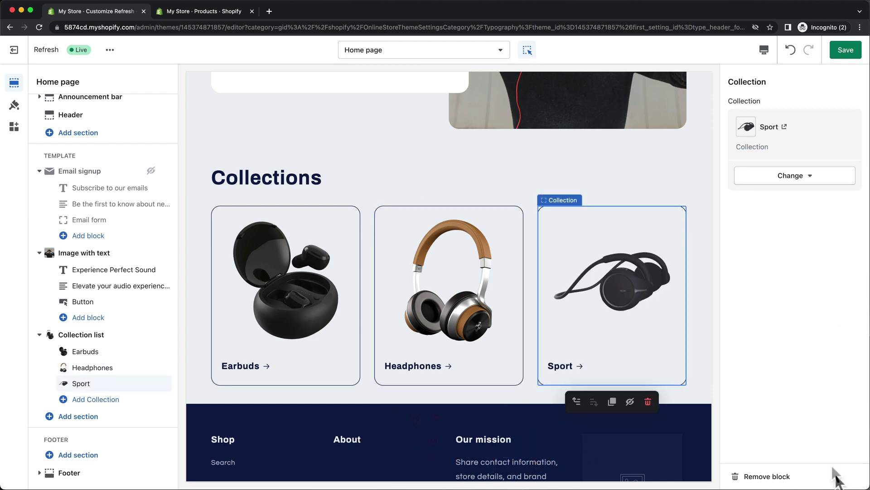
Retitle the collection list 'Find the perfect headphones' with a Small heading size
{"action": "left_click", "coordinate": [312, 181]}
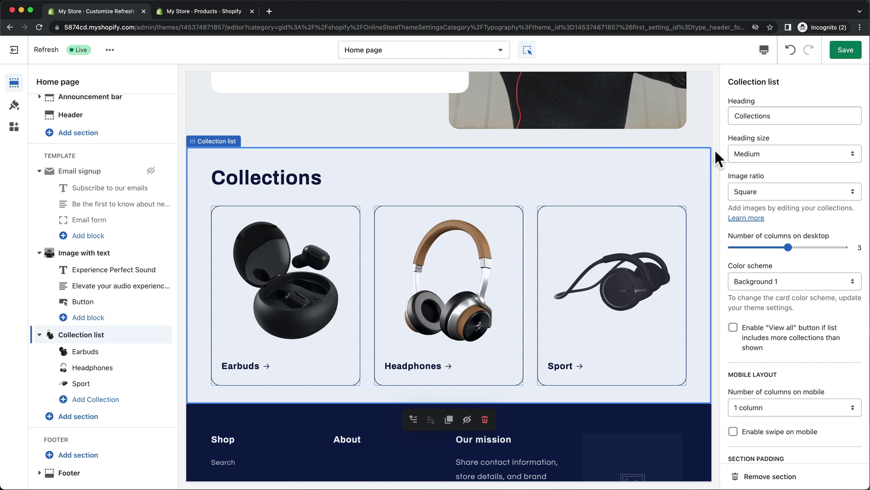
{"action": "triple_click", "coordinate": [793, 116]}
{"action": "type", "text": "Find the perfect headphones"}
{"action": "left_click", "coordinate": [755, 148]}
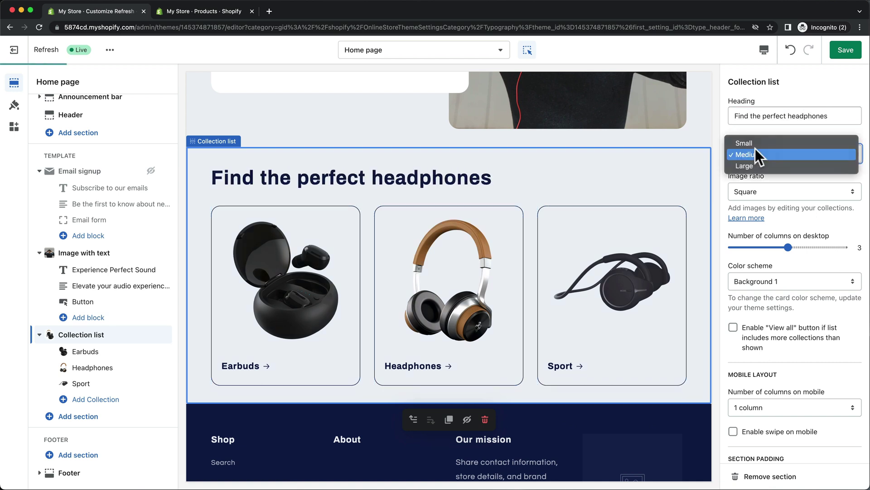
{"action": "left_click", "coordinate": [755, 142]}
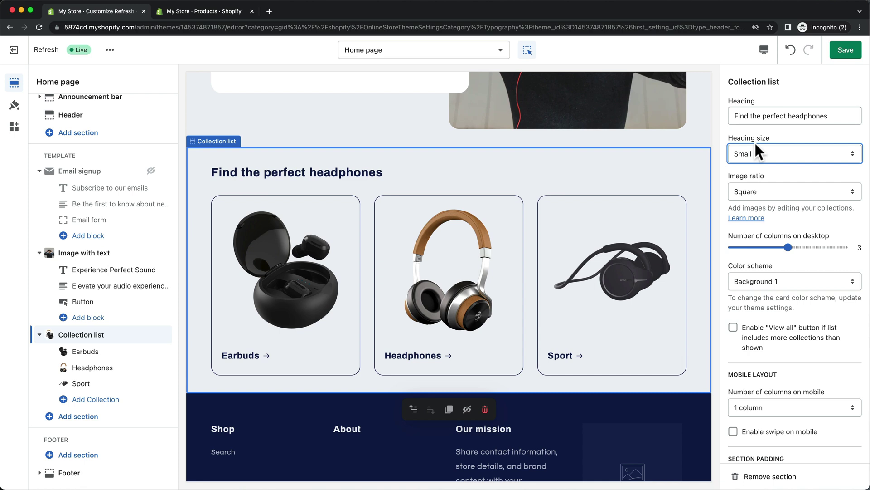
{"action": "left_click", "coordinate": [99, 420]}
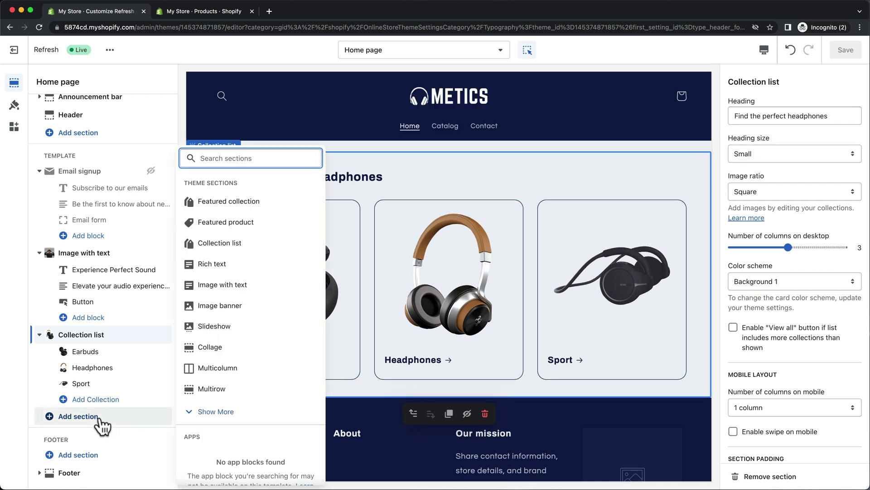
Add a Rich text section, a Featured collection showing Best Sellers, and a Featured product section
{"action": "left_click", "coordinate": [288, 268]}
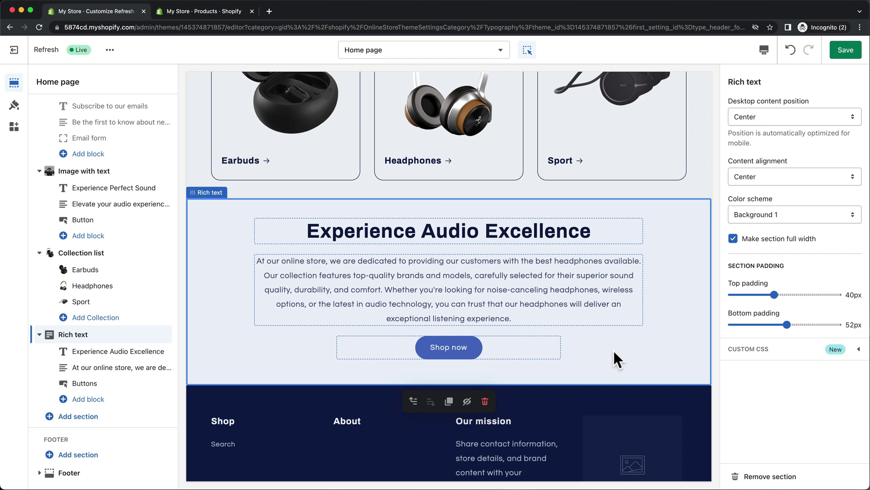
{"action": "left_click", "coordinate": [111, 417]}
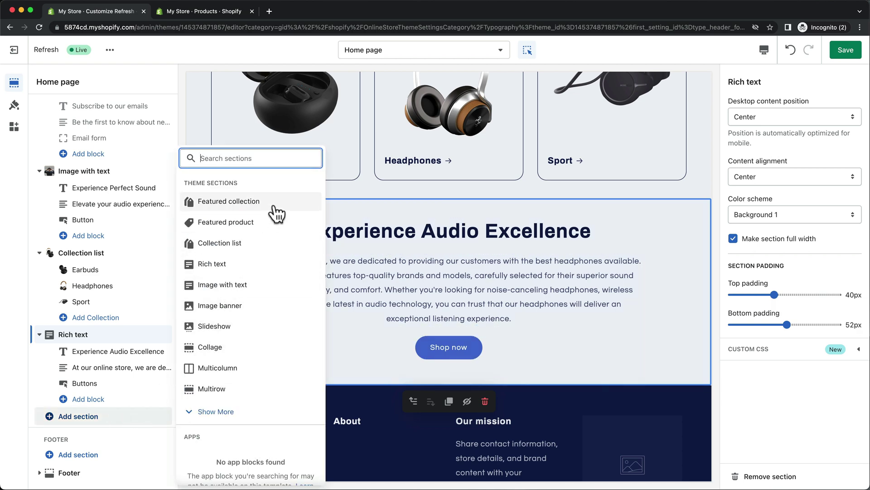
{"action": "left_click", "coordinate": [274, 205]}
{"action": "left_click", "coordinate": [777, 389]}
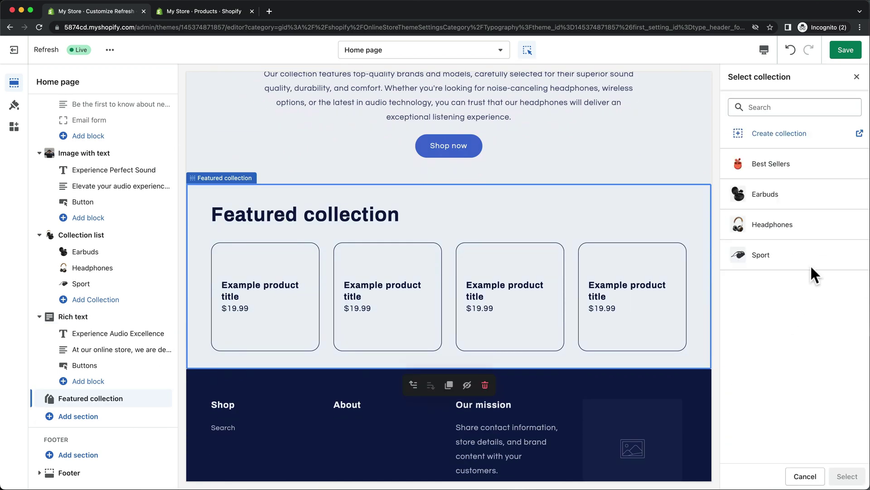
{"action": "left_click", "coordinate": [828, 178]}
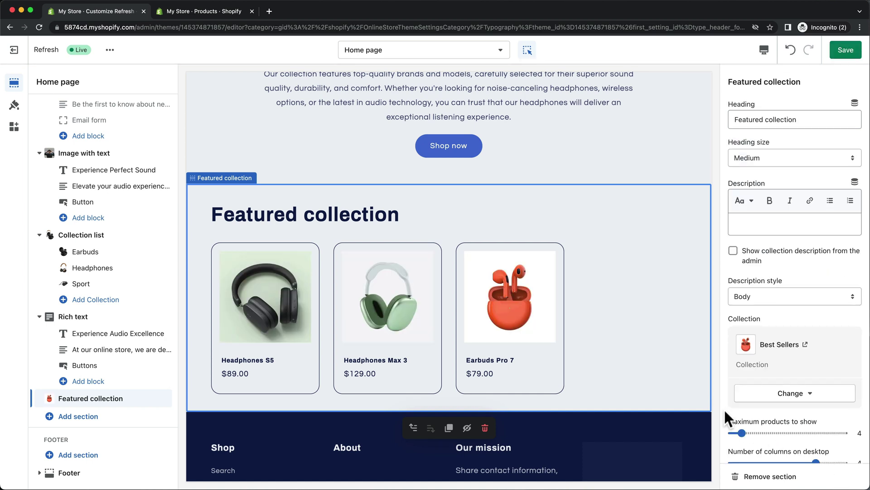
{"action": "left_click", "coordinate": [109, 431]}
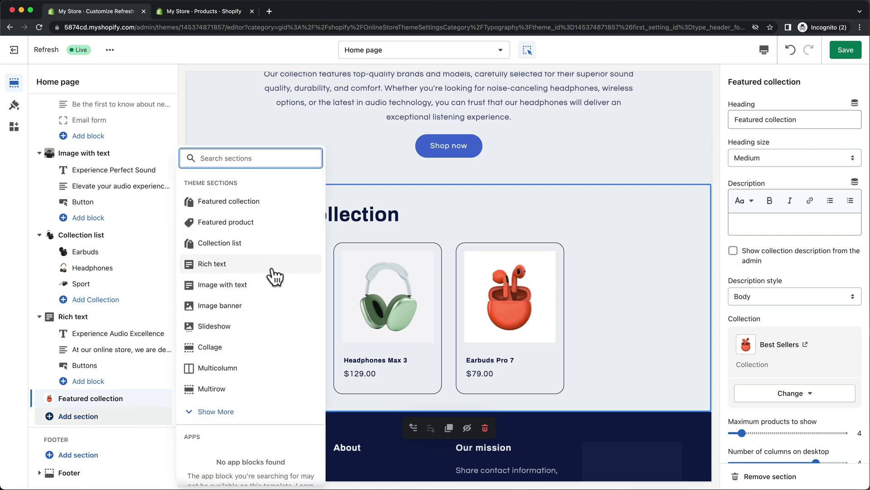
{"action": "left_click", "coordinate": [280, 223]}
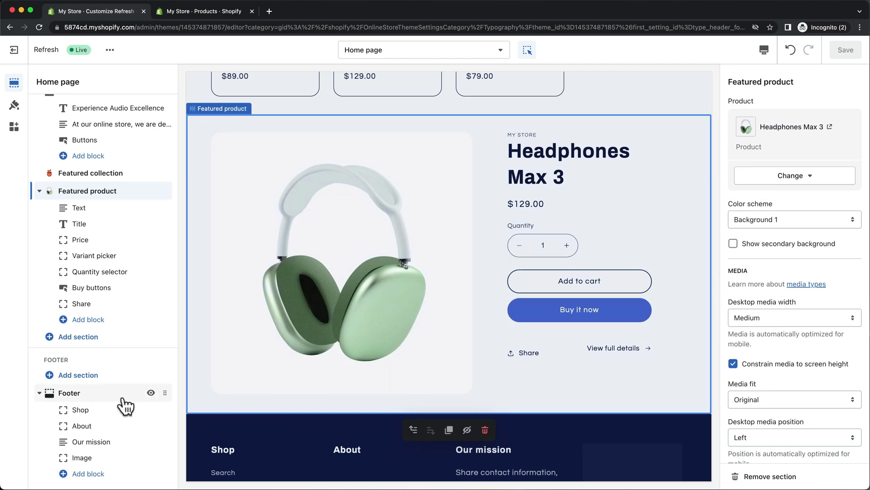
Inspect the Footer section settings, then go back to the admin Products list
{"action": "left_click", "coordinate": [122, 399]}
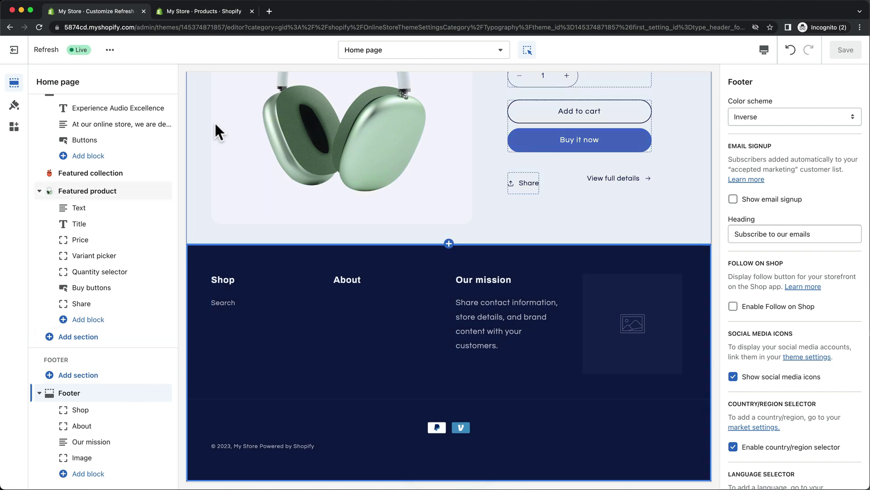
{"action": "left_click", "coordinate": [239, 15]}
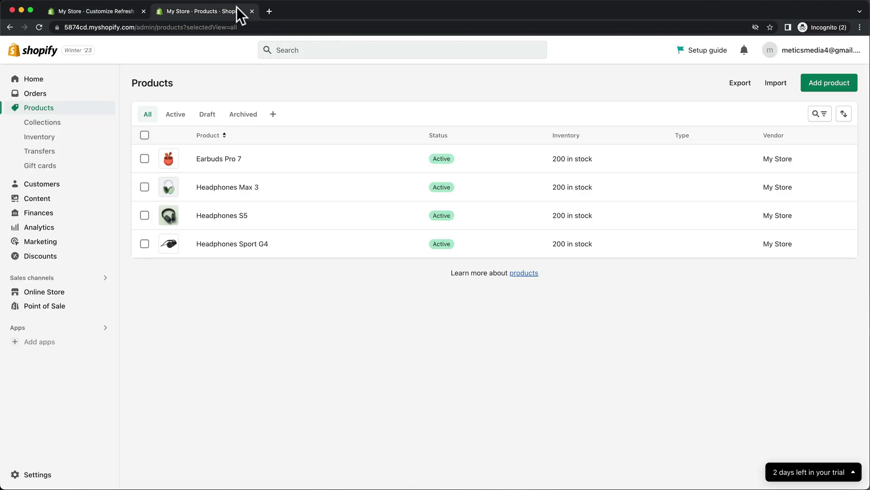
Fill the refund, privacy and terms of service policies from Shopify's templates
{"action": "left_click", "coordinate": [39, 474]}
{"action": "scroll", "coordinate": [458, 277], "scroll_direction": "down", "scroll_amount": 5}
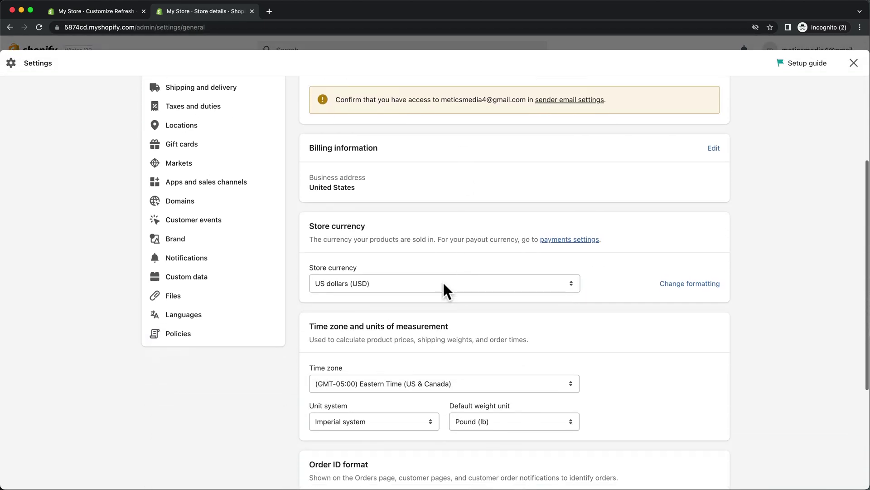
{"action": "left_click", "coordinate": [202, 339]}
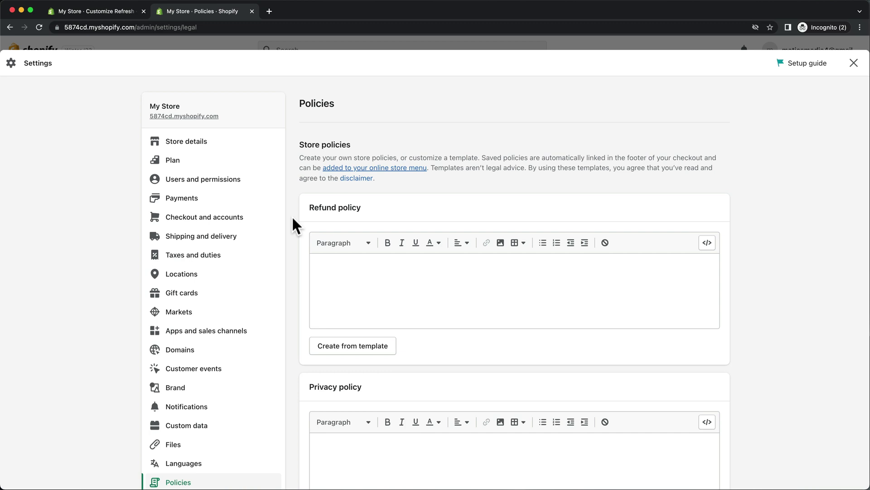
{"action": "left_click", "coordinate": [349, 348]}
{"action": "scroll", "coordinate": [300, 344], "scroll_direction": "down", "scroll_amount": 5}
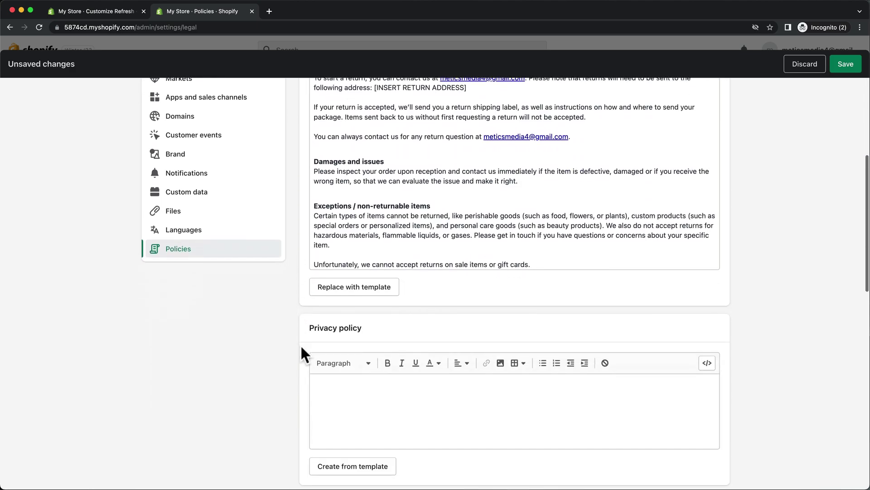
{"action": "scroll", "coordinate": [300, 344], "scroll_direction": "down", "scroll_amount": 2}
{"action": "left_click", "coordinate": [334, 427]}
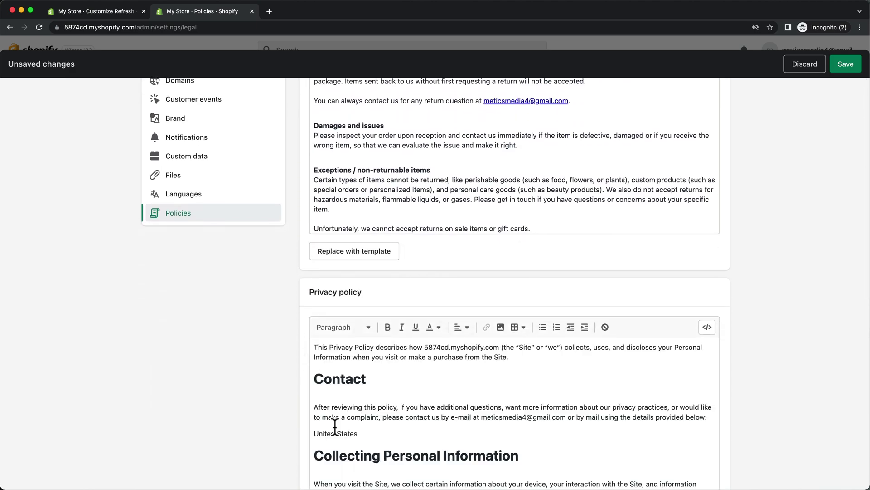
{"action": "scroll", "coordinate": [291, 419], "scroll_direction": "down", "scroll_amount": 5}
{"action": "scroll", "coordinate": [290, 433], "scroll_direction": "down", "scroll_amount": 5}
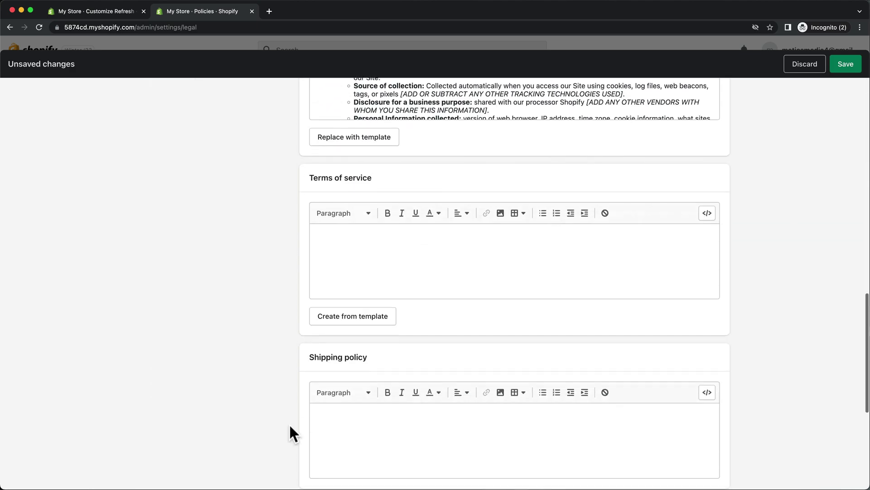
{"action": "left_click", "coordinate": [346, 318]}
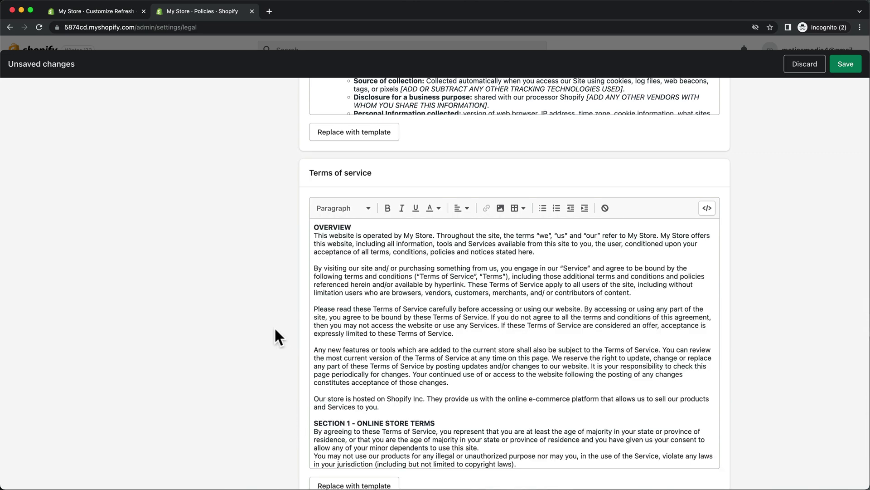
{"action": "scroll", "coordinate": [277, 330], "scroll_direction": "down", "scroll_amount": 6}
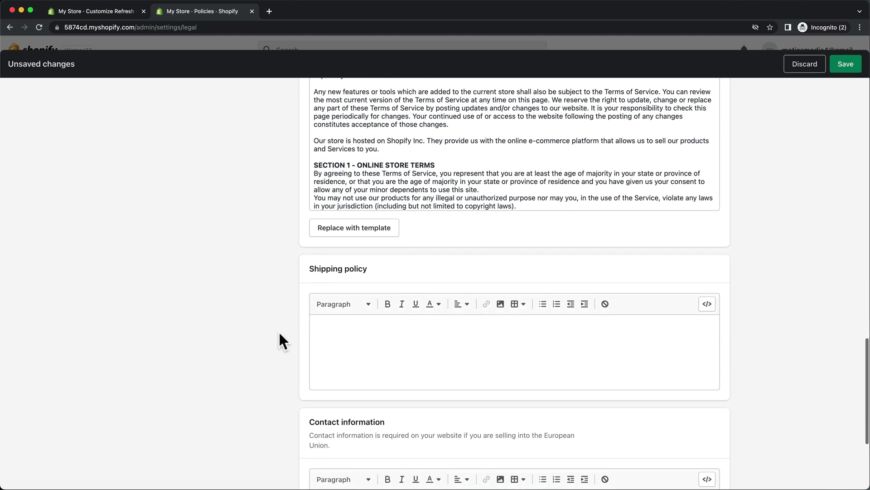
Paste the free-US-shipping policy and the support contact text, save the policies, and close Settings
{"action": "left_click", "coordinate": [333, 325]}
{"action": "type", "text": "We offer free standard shipping on all orders within the United States. Orders are typically processed within 1-2 business days and shipping times may vary depending on the destination. Expedited shipping options are also available for an additional fee."}
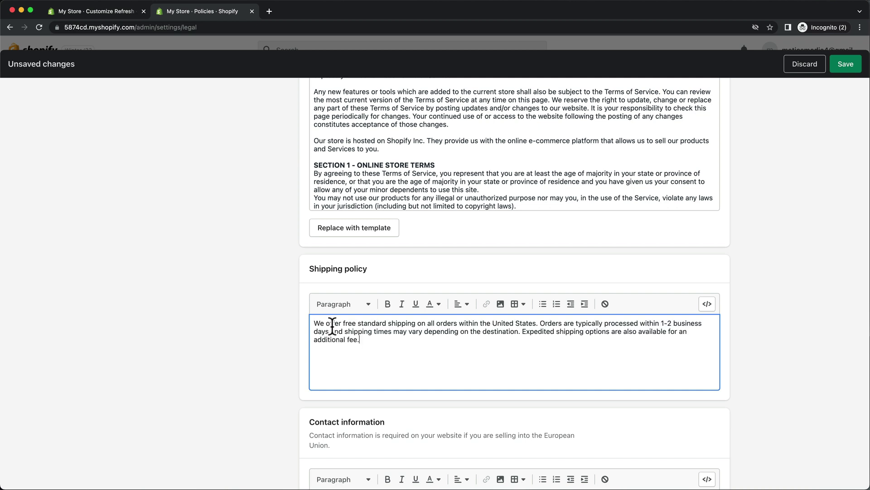
{"action": "scroll", "coordinate": [332, 325], "scroll_direction": "down", "scroll_amount": 4}
{"action": "left_click", "coordinate": [326, 330]}
{"action": "key", "text": "super+v"}
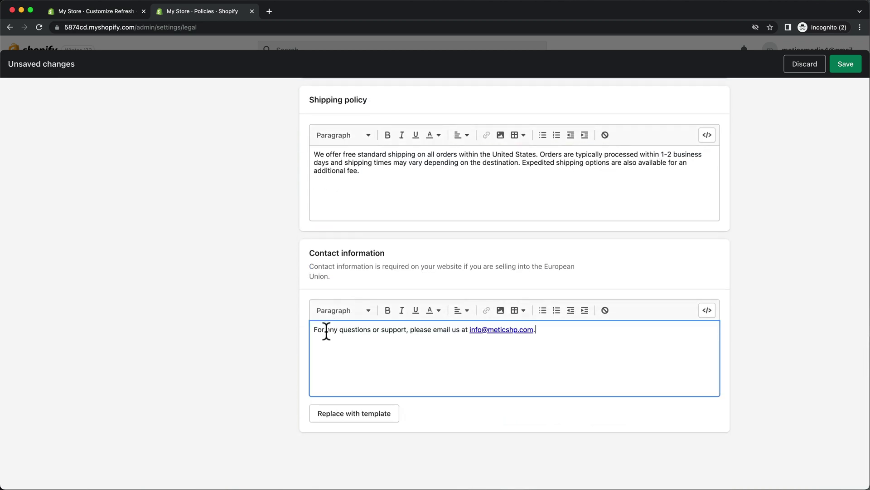
{"action": "left_click", "coordinate": [845, 66]}
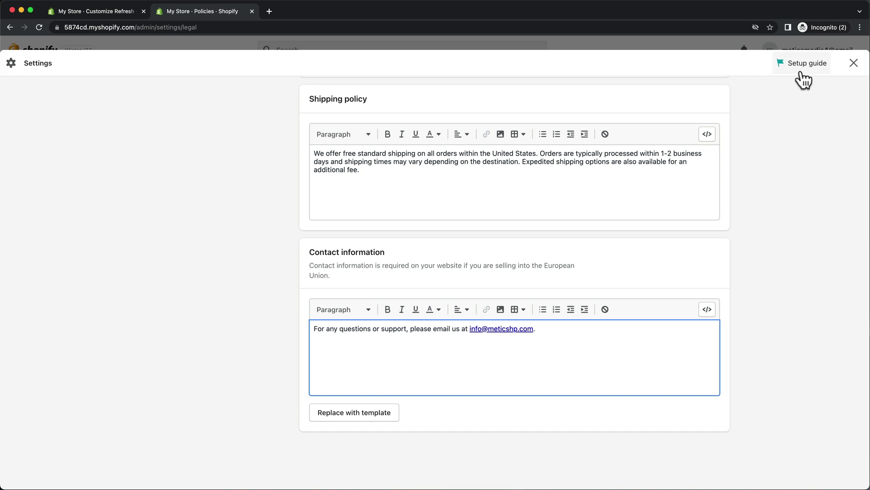
{"action": "left_click", "coordinate": [854, 64]}
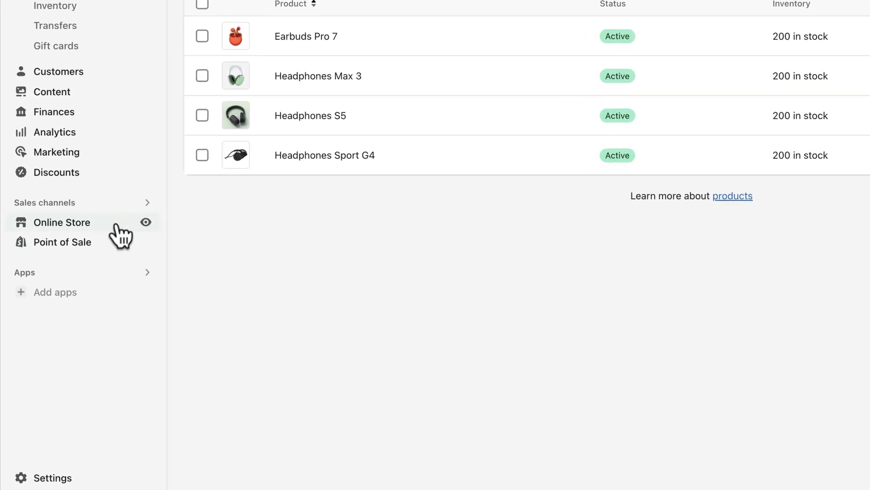
Remove the Search link from the Footer menu
{"action": "left_click", "coordinate": [81, 292]}
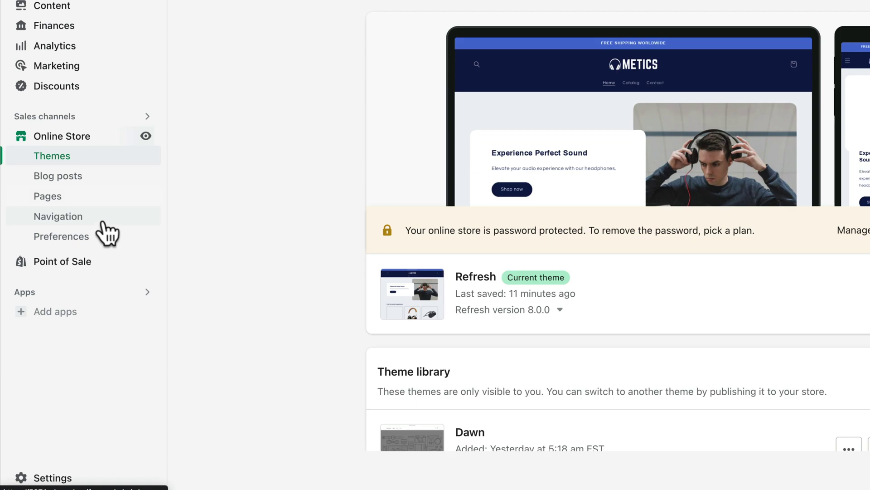
{"action": "left_click", "coordinate": [116, 224]}
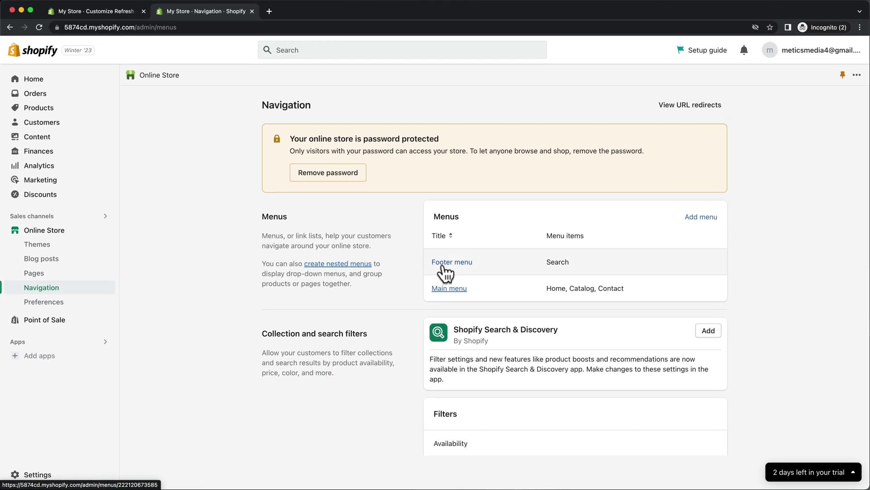
{"action": "left_click", "coordinate": [467, 253]}
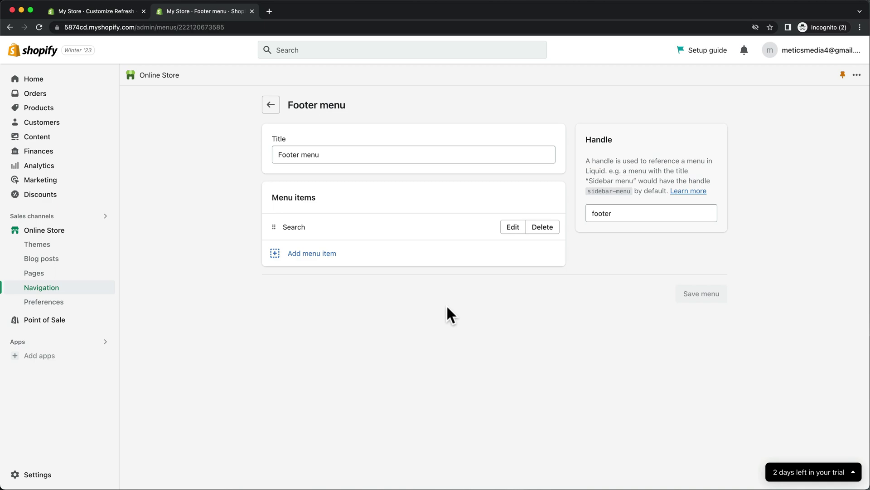
{"action": "left_click", "coordinate": [546, 229]}
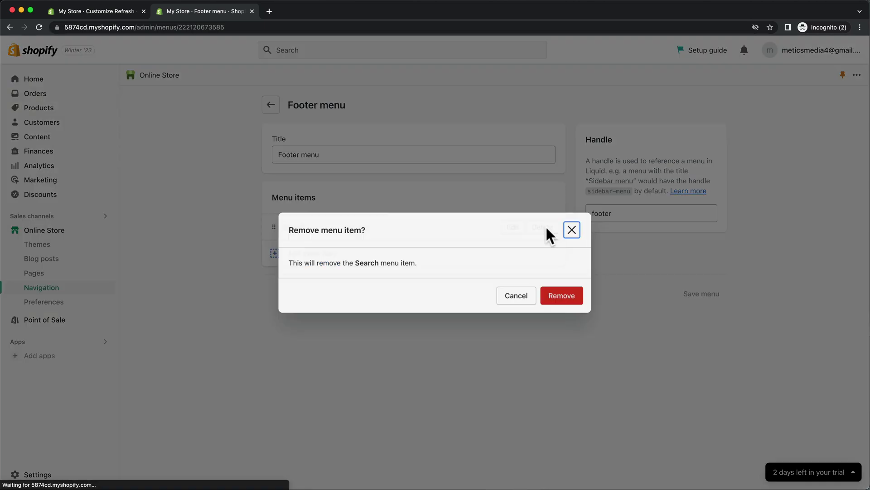
{"action": "left_click", "coordinate": [555, 297]}
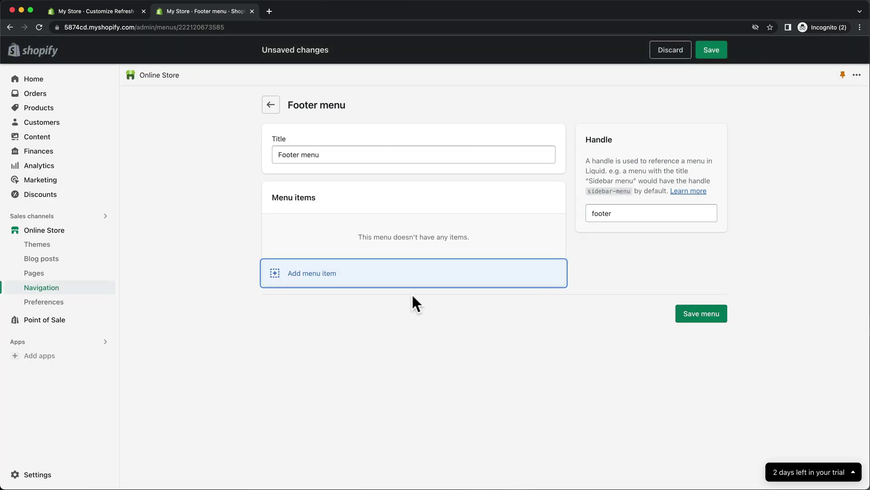
Add a Contact Information policy link to the Footer menu and save the menu
{"action": "left_click", "coordinate": [308, 275]}
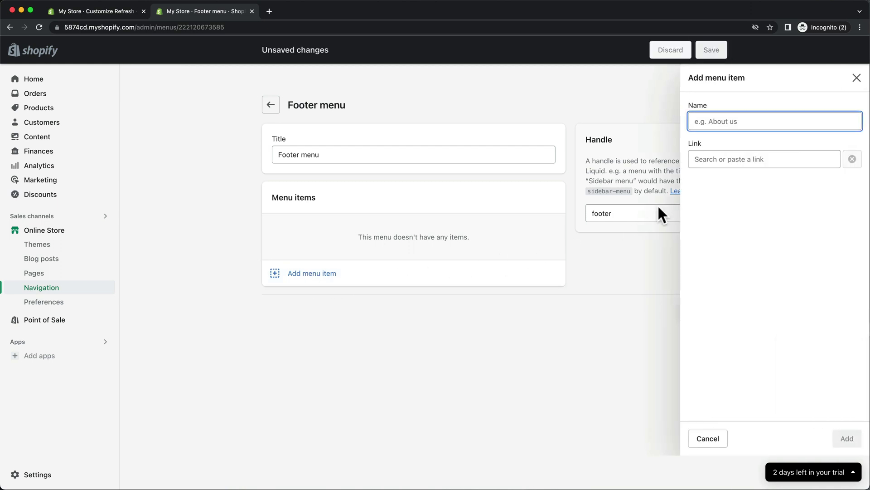
{"action": "left_click", "coordinate": [736, 161]}
{"action": "left_click", "coordinate": [733, 320]}
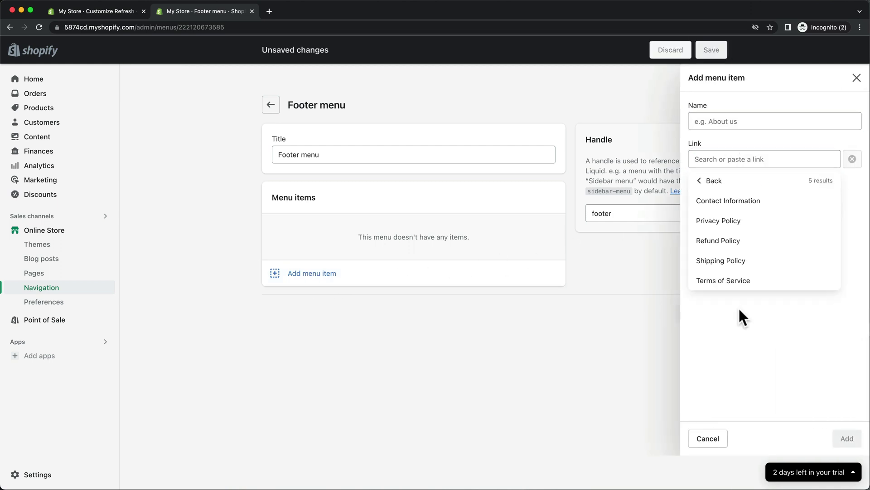
{"action": "left_click", "coordinate": [753, 202]}
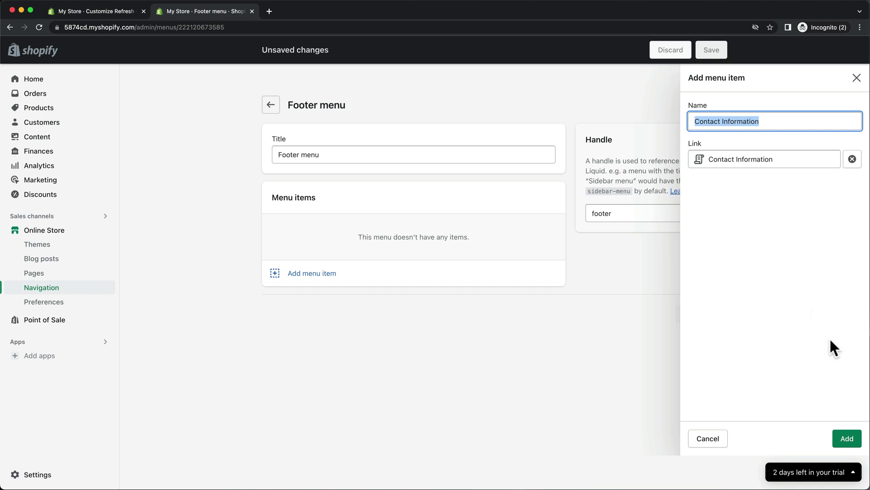
{"action": "left_click", "coordinate": [847, 438]}
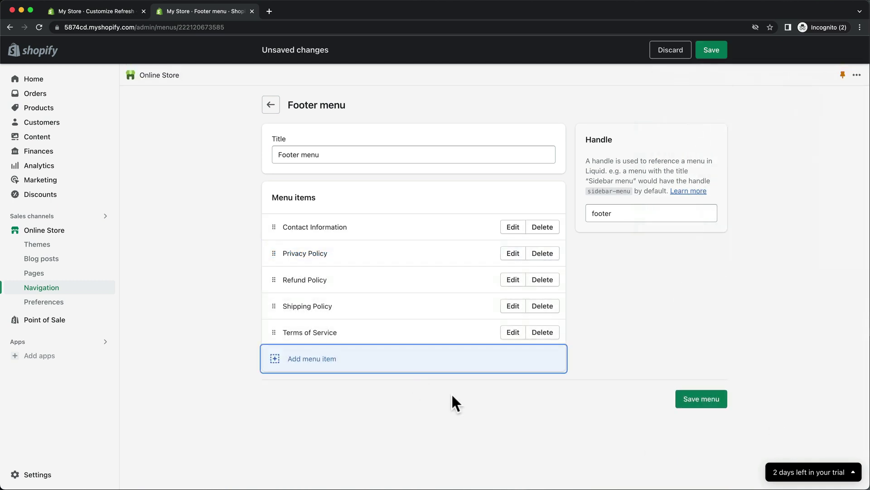
{"action": "left_click", "coordinate": [693, 402]}
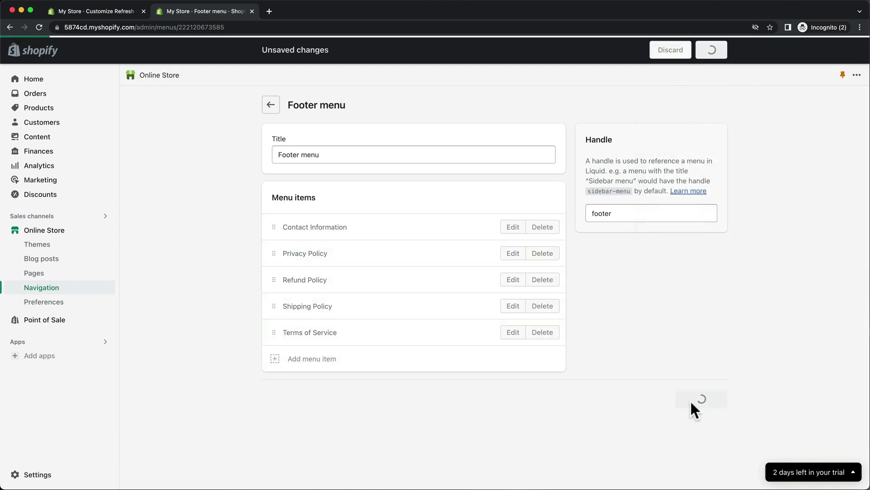
{"action": "left_click", "coordinate": [119, 8]}
{"action": "scroll", "coordinate": [380, 168], "scroll_direction": "down", "scroll_amount": 10}
{"action": "scroll", "coordinate": [380, 169], "scroll_direction": "down", "scroll_amount": 10}
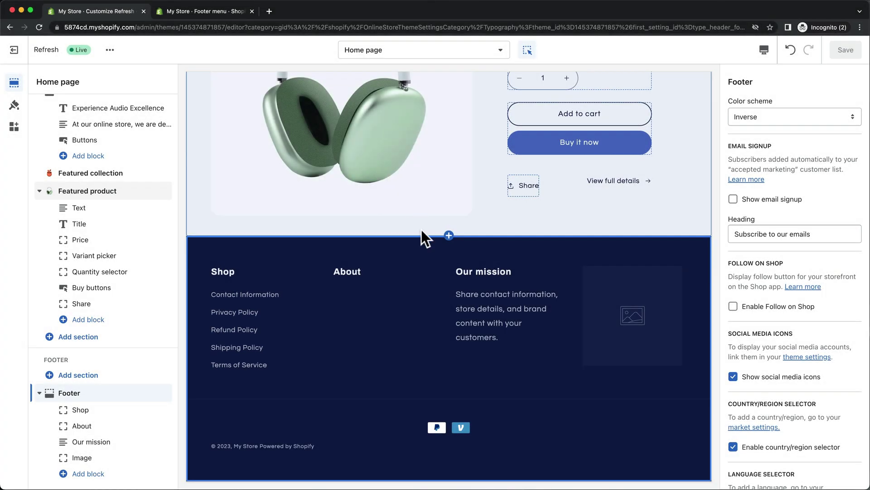
Delete the footer's About menu and rename Our mission to 'Contact us' with the support sentence
{"action": "left_click", "coordinate": [370, 295]}
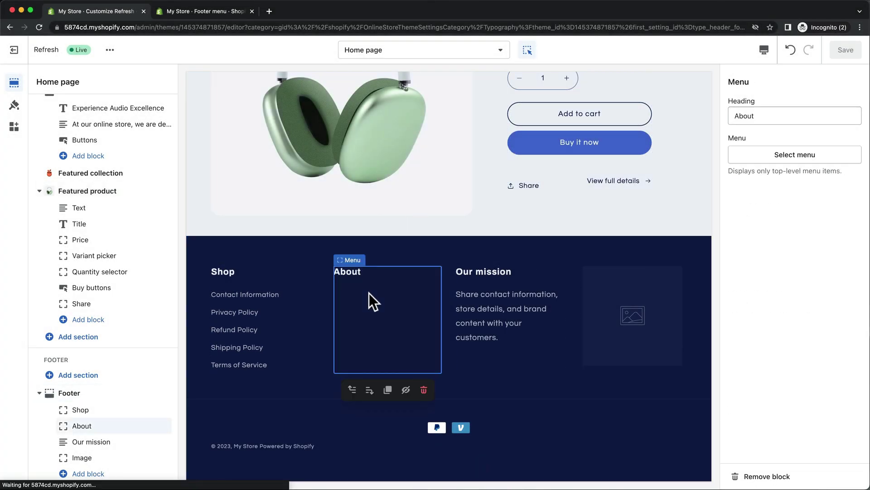
{"action": "left_click", "coordinate": [423, 390]}
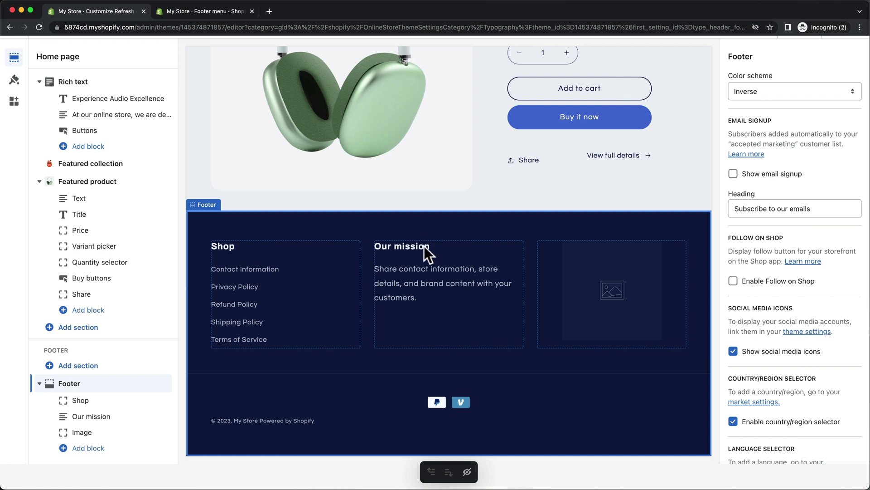
{"action": "left_click", "coordinate": [424, 246]}
{"action": "triple_click", "coordinate": [764, 116]}
{"action": "type", "text": "Contact us"}
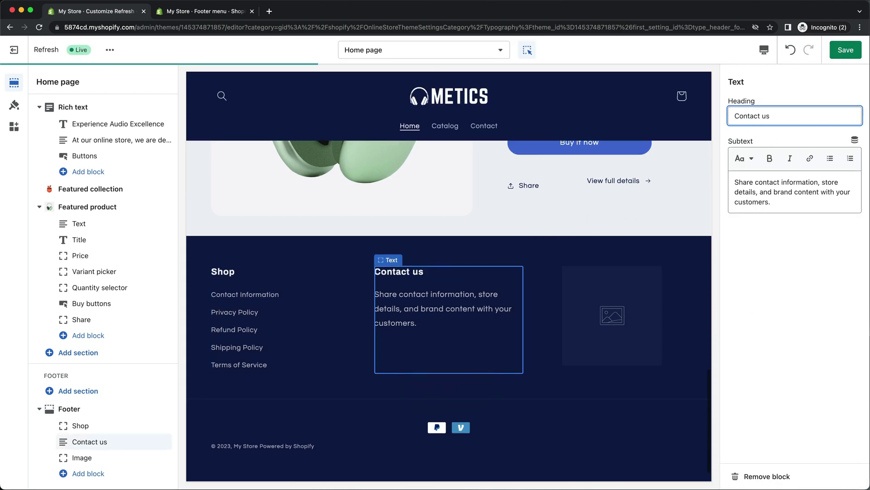
{"action": "left_click", "coordinate": [771, 193]}
{"action": "key", "text": "ctrl+a"}
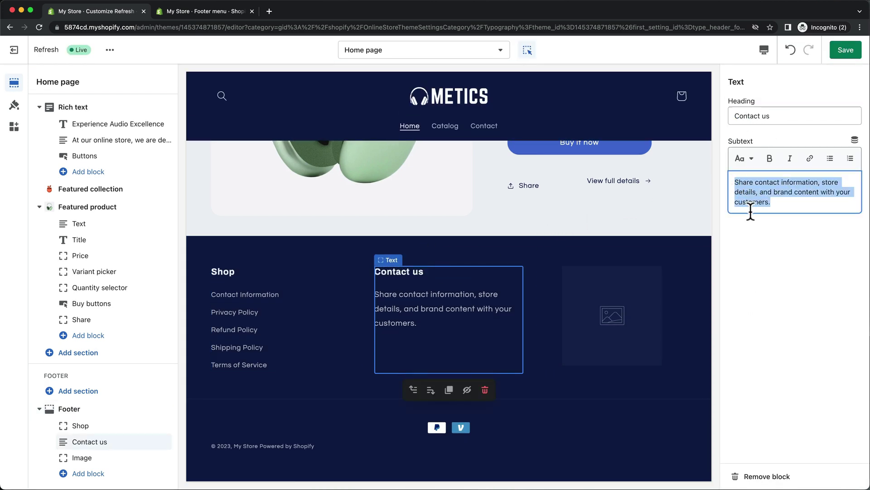
{"action": "key", "text": "ctrl+v"}
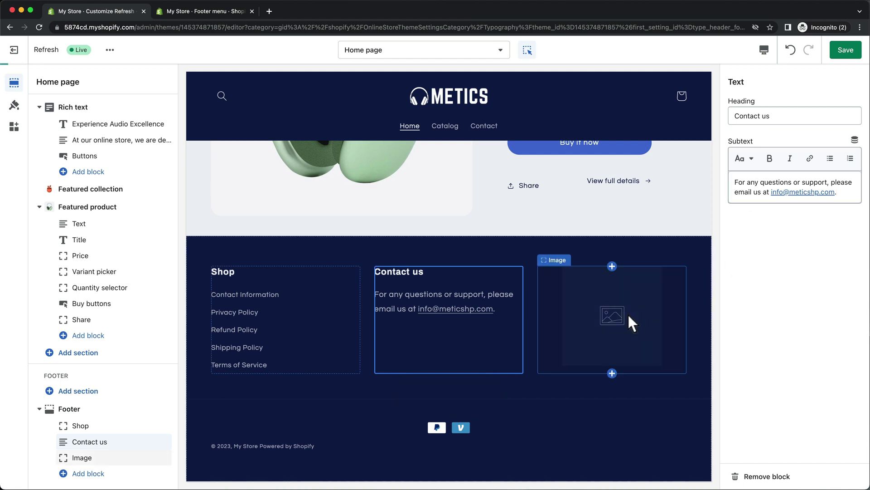
Set the transparent METICS logo in the footer Image block and widen it
{"action": "left_click", "coordinate": [627, 313]}
{"action": "left_click", "coordinate": [787, 147]}
{"action": "double_click", "coordinate": [777, 214]}
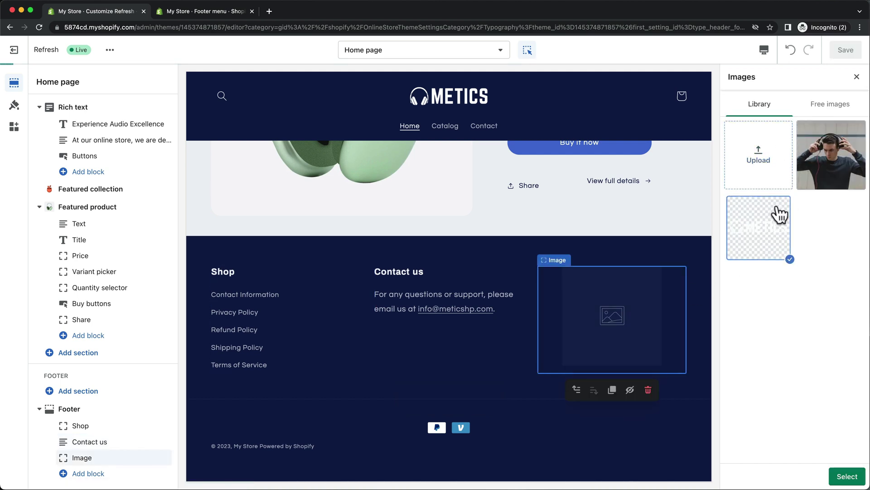
{"action": "left_click_drag", "start_coordinate": [743, 239], "coordinate": [768, 241]}
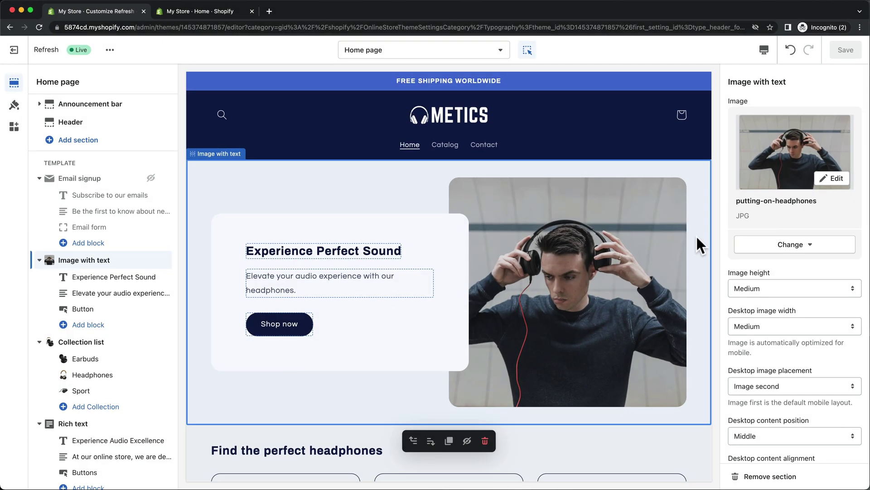
Remove the Home and Catalog links from the Main menu
{"action": "left_click", "coordinate": [238, 16]}
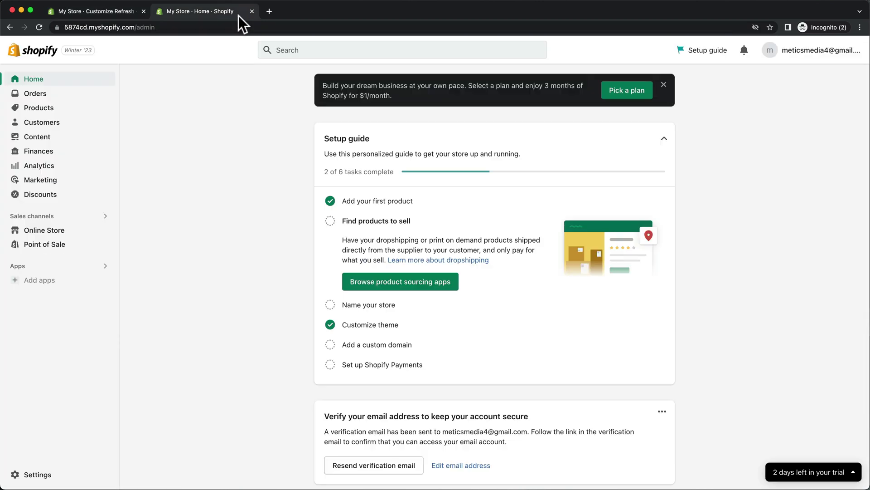
{"action": "left_click", "coordinate": [61, 231]}
{"action": "left_click", "coordinate": [62, 289]}
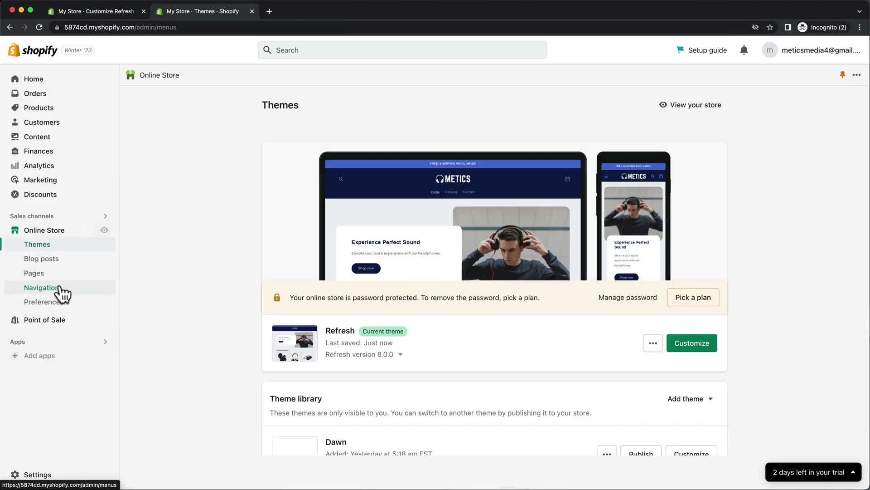
{"action": "left_click", "coordinate": [463, 299]}
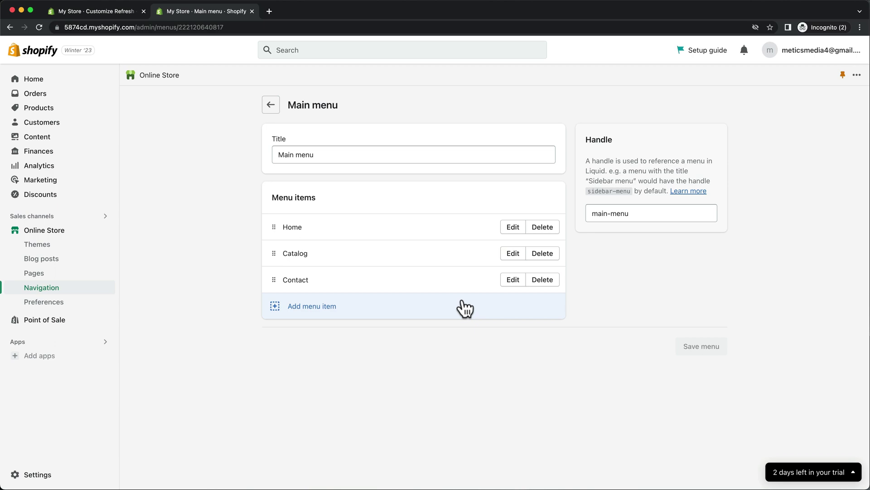
{"action": "left_click", "coordinate": [543, 227]}
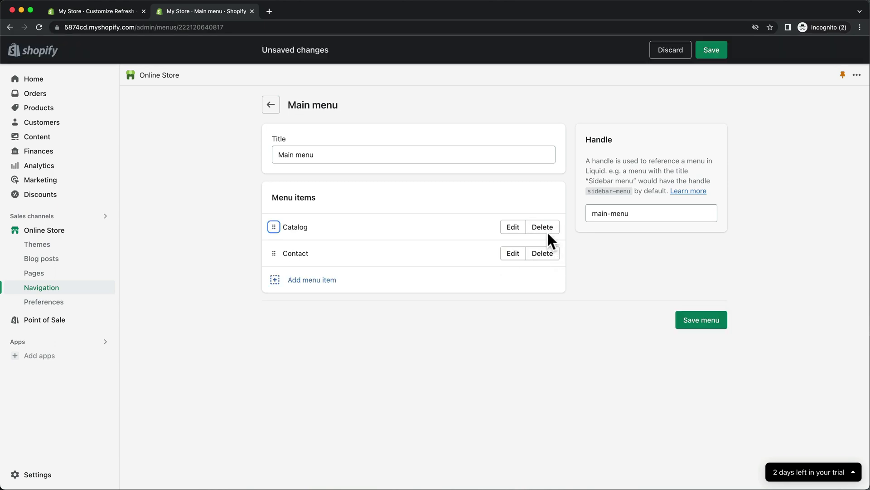
{"action": "left_click", "coordinate": [544, 227]}
{"action": "left_click", "coordinate": [564, 297]}
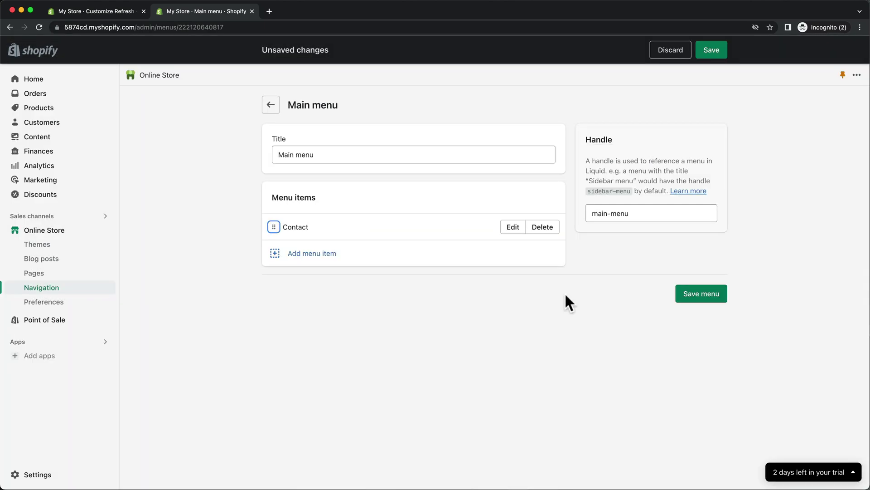
Add an Earbuds collection link to the Main menu and save it
{"action": "left_click", "coordinate": [324, 252]}
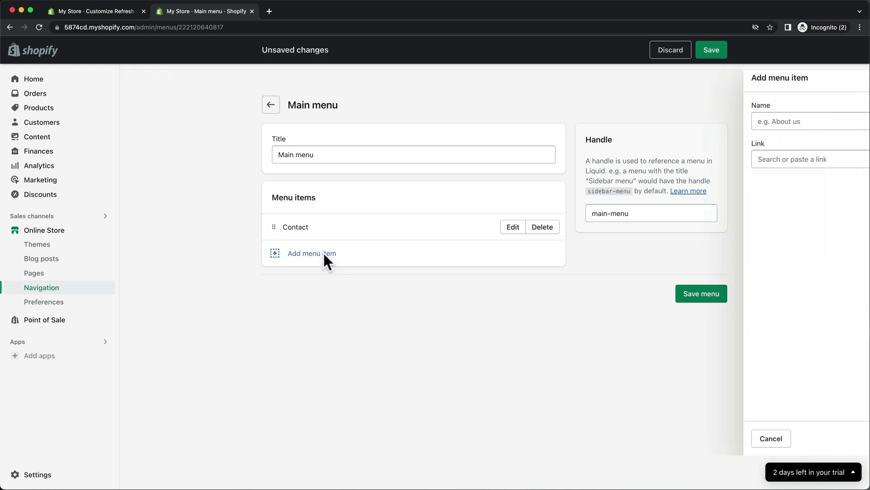
{"action": "left_click", "coordinate": [725, 159]}
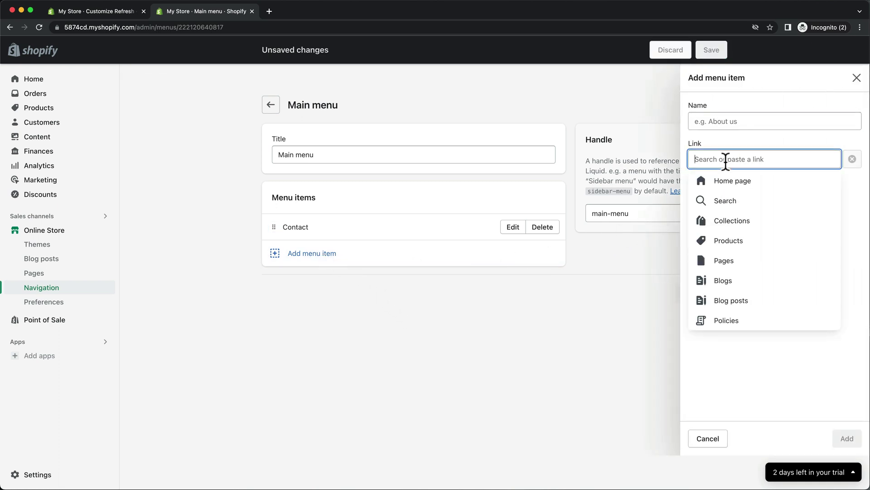
{"action": "left_click", "coordinate": [733, 222]}
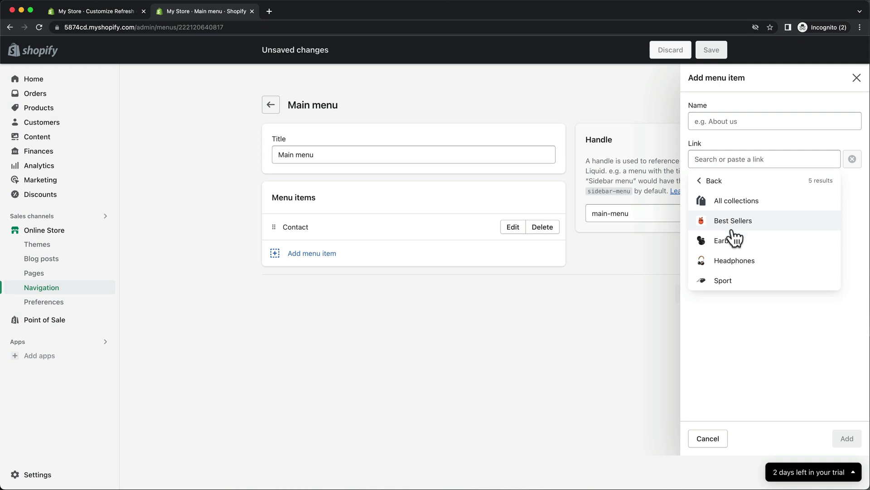
{"action": "left_click", "coordinate": [731, 242]}
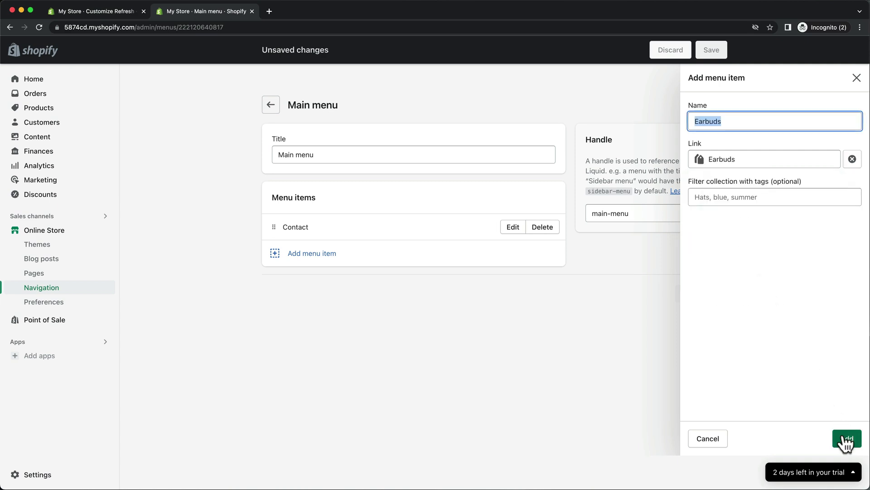
{"action": "left_click", "coordinate": [845, 438]}
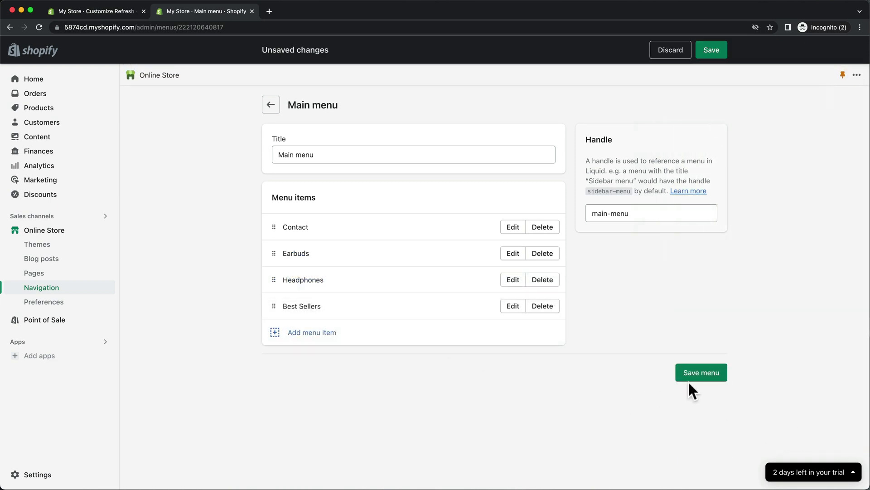
{"action": "left_click", "coordinate": [694, 371]}
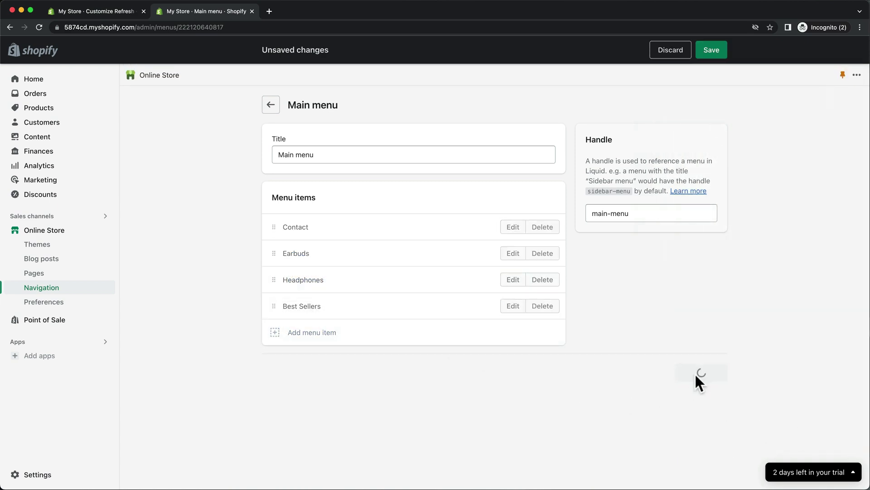
Reload the theme editor so the new header menu shows, and open Theme settings
{"action": "left_click", "coordinate": [110, 17]}
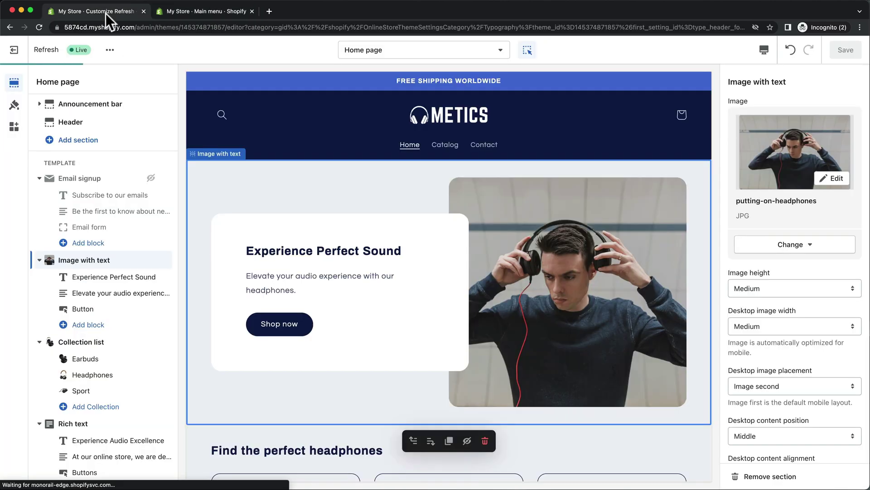
{"action": "left_click", "coordinate": [37, 26]}
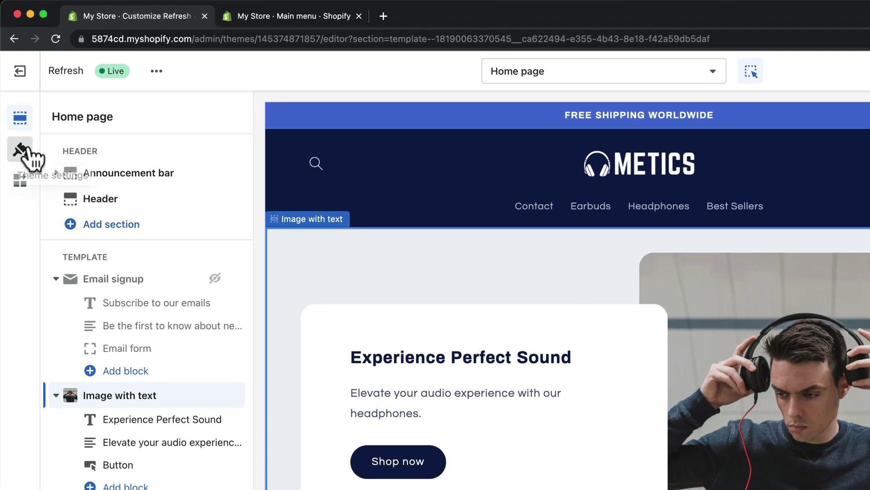
{"action": "left_click", "coordinate": [22, 150]}
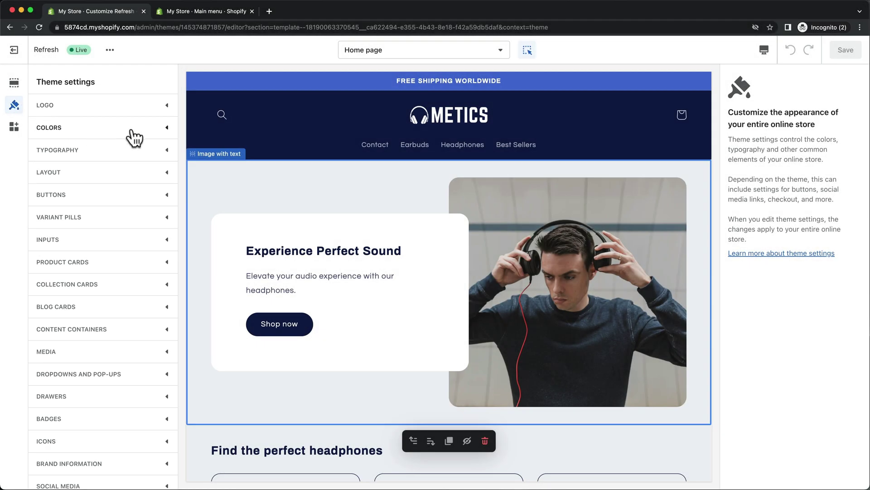
Set the Accent 1 colour to 630F30
{"action": "left_click", "coordinate": [164, 129]}
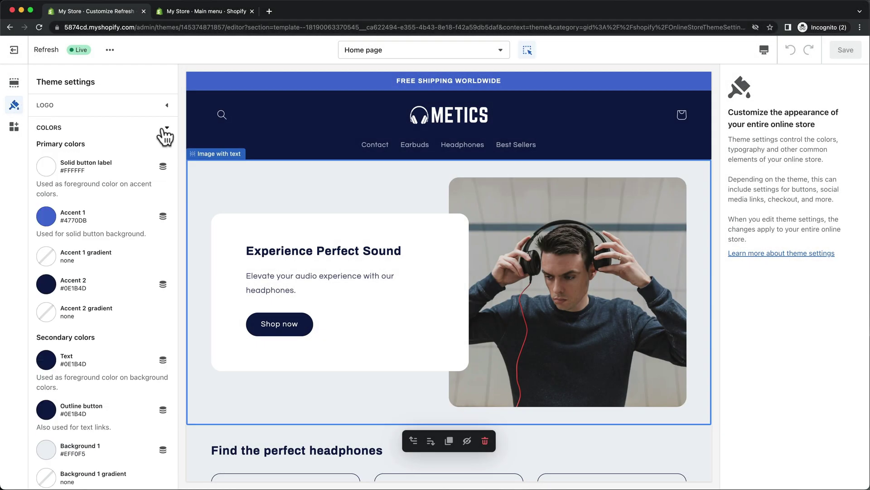
{"action": "left_click", "coordinate": [47, 218]}
{"action": "mouse_move", "coordinate": [131, 105]}
{"action": "left_mouse_down"}
{"action": "mouse_move", "coordinate": [130, 79]}
{"action": "mouse_move", "coordinate": [131, 118]}
{"action": "mouse_move", "coordinate": [113, 68]}
{"action": "mouse_move", "coordinate": [99, 64]}
{"action": "left_mouse_up"}
{"action": "left_click", "coordinate": [108, 96]}
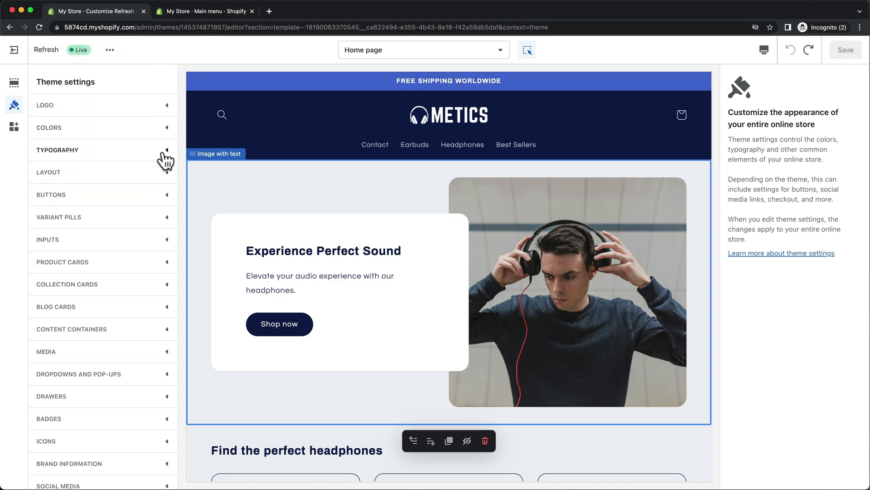
Change the headings font to Abel
{"action": "left_click", "coordinate": [165, 153]}
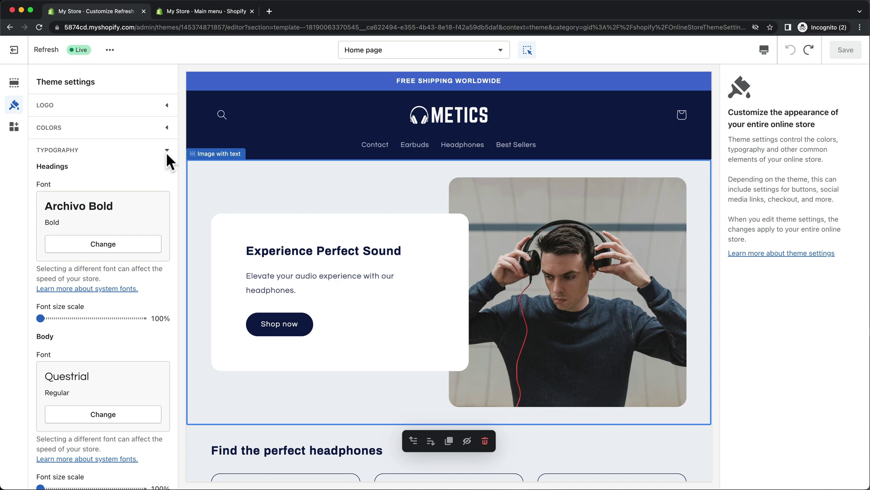
{"action": "left_click", "coordinate": [110, 247]}
{"action": "left_click", "coordinate": [113, 263]}
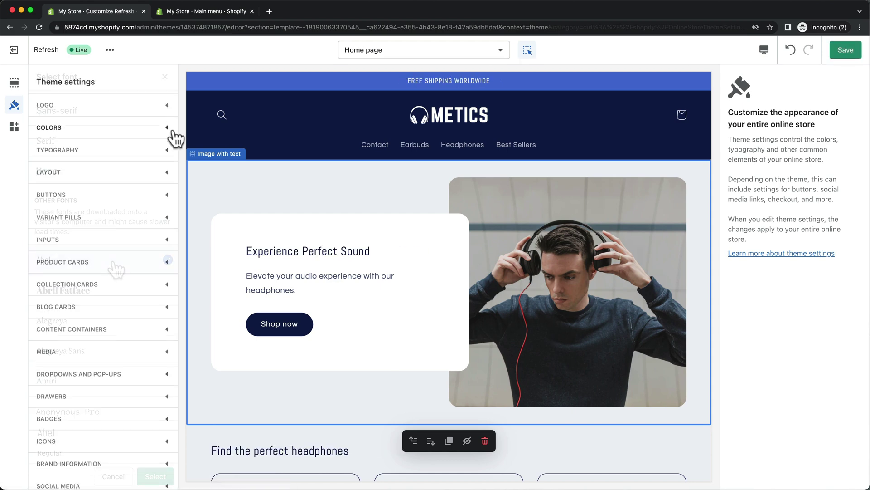
Upload white.png and set it as the store favicon
{"action": "left_click", "coordinate": [166, 105]}
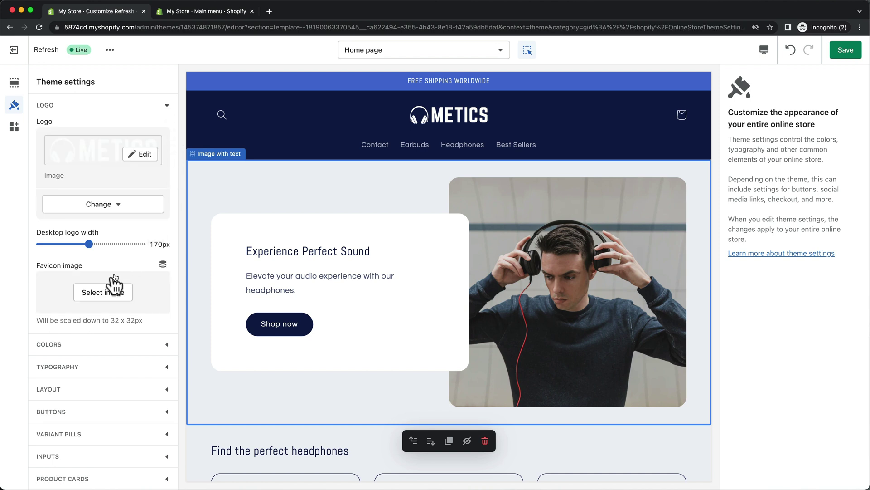
{"action": "left_click", "coordinate": [106, 292]}
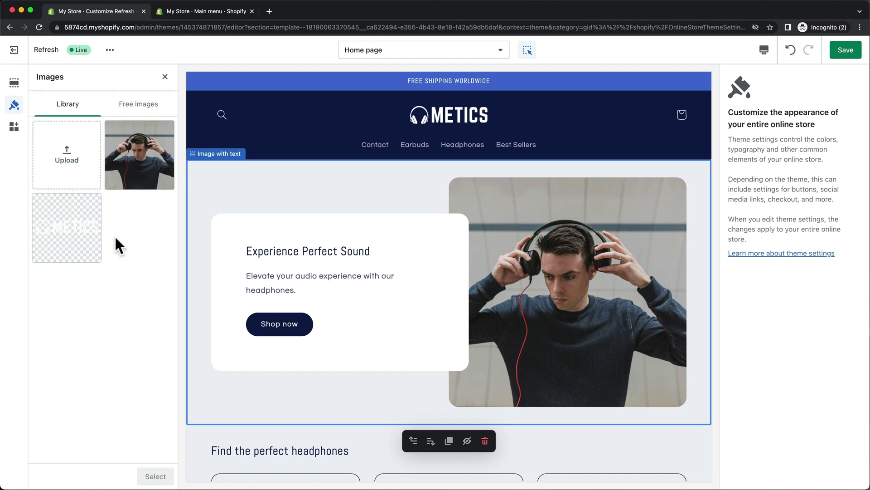
{"action": "left_click", "coordinate": [461, 189]}
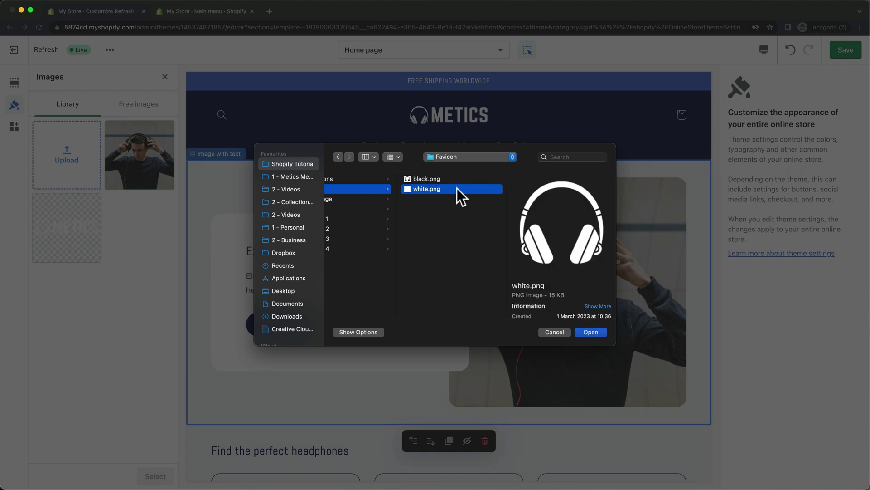
{"action": "left_click", "coordinate": [586, 331]}
{"action": "left_click", "coordinate": [167, 476]}
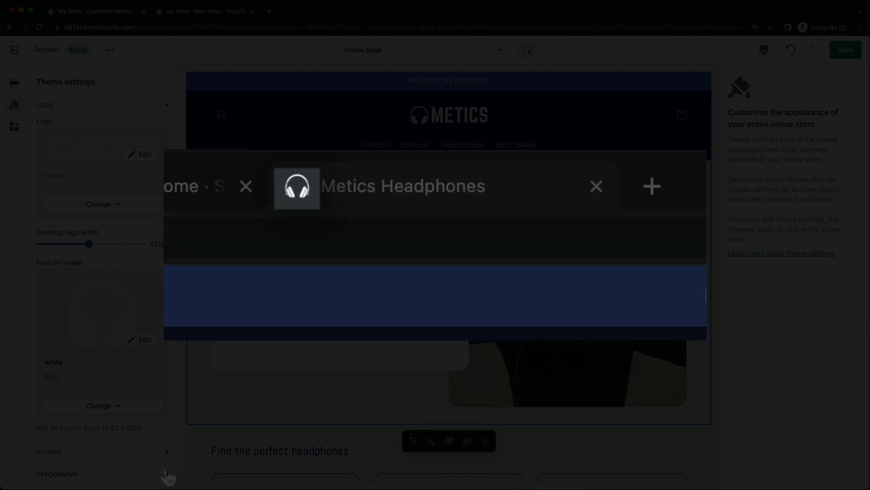
{"action": "scroll", "coordinate": [136, 272], "scroll_direction": "down", "scroll_amount": 10}
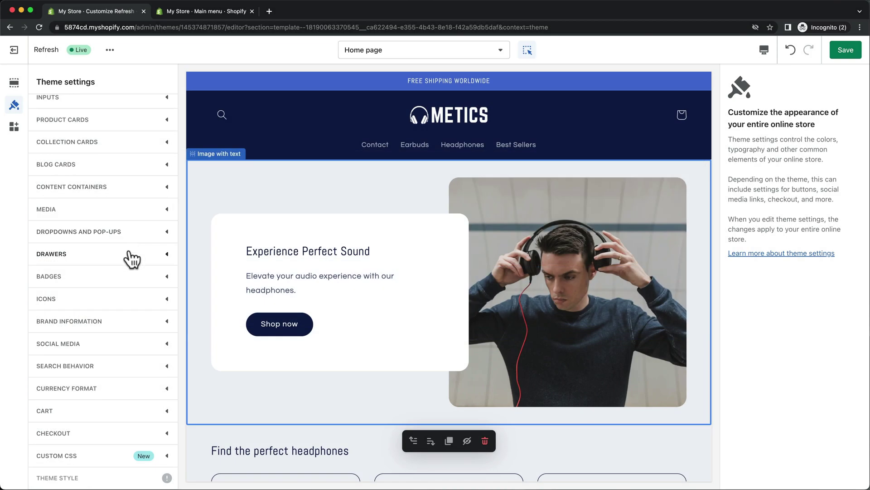
Enter the Facebook, Instagram, YouTube, TikTok, Twitter and Snapchat links under Social media and save
{"action": "left_click", "coordinate": [104, 344]}
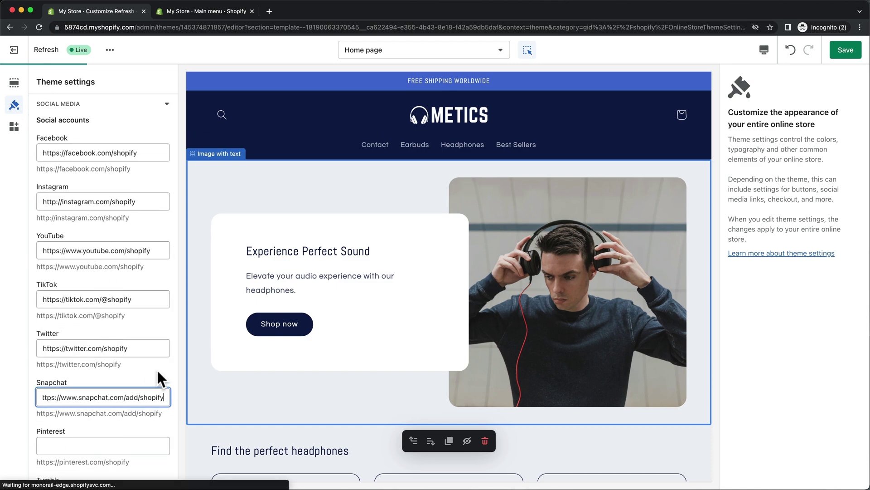
{"action": "scroll", "coordinate": [263, 387], "scroll_direction": "down", "scroll_amount": 20}
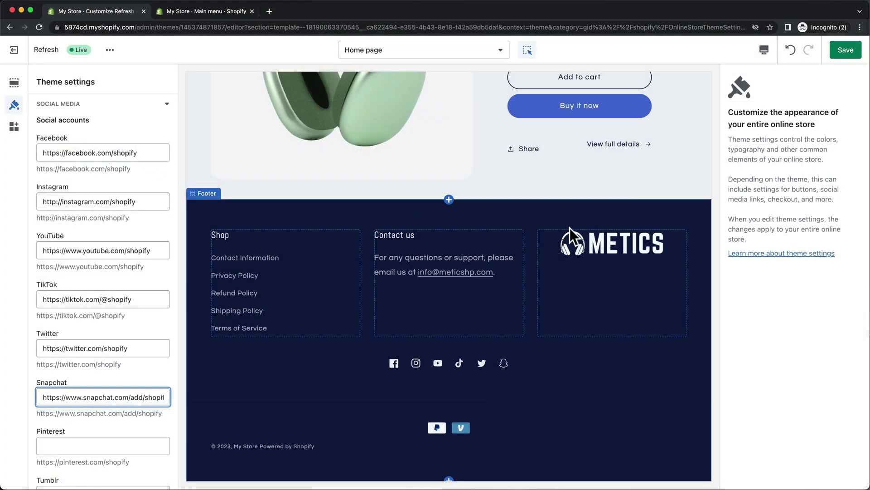
{"action": "left_click", "coordinate": [846, 49]}
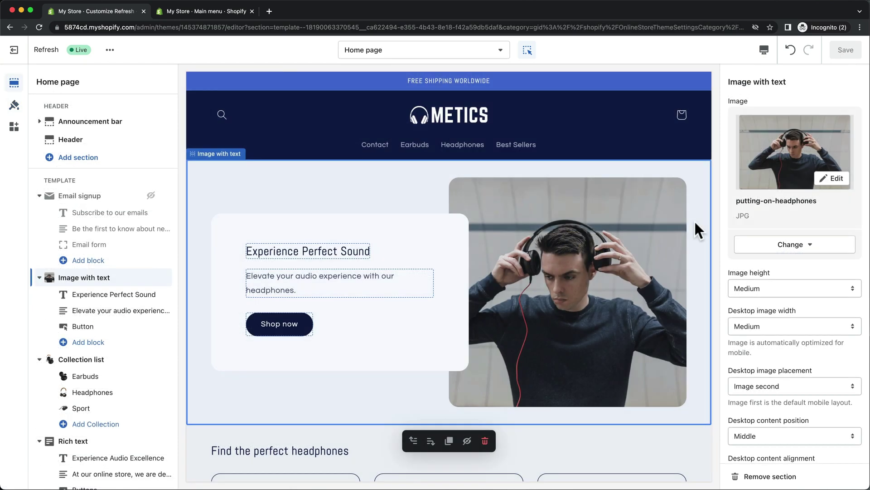
Open the Default product template, previewing Earbuds Pro 7
{"action": "left_click", "coordinate": [498, 54]}
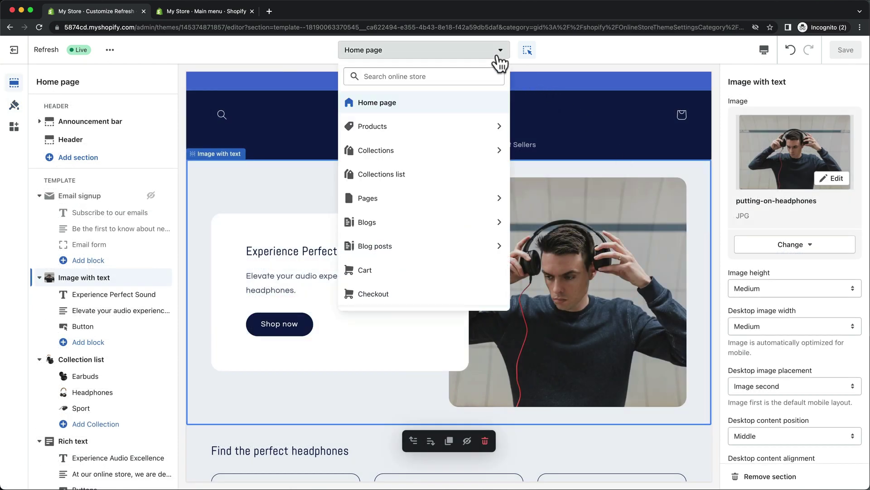
{"action": "left_click", "coordinate": [491, 128]}
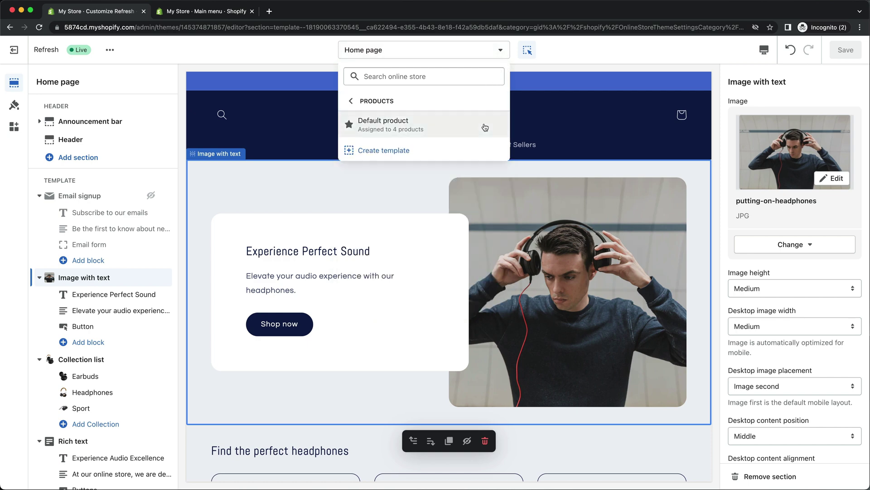
{"action": "left_click", "coordinate": [483, 124]}
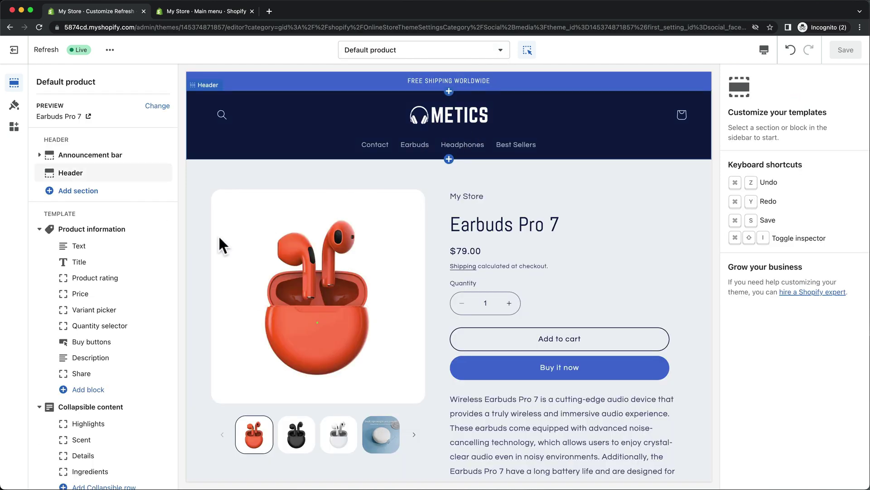
{"action": "scroll", "coordinate": [155, 261], "scroll_direction": "down", "scroll_amount": 5}
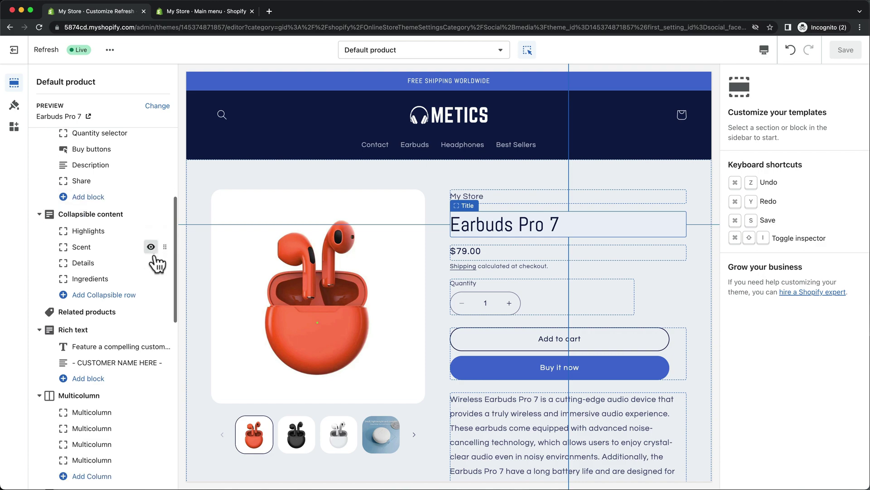
{"action": "scroll", "coordinate": [155, 262], "scroll_direction": "down", "scroll_amount": 8}
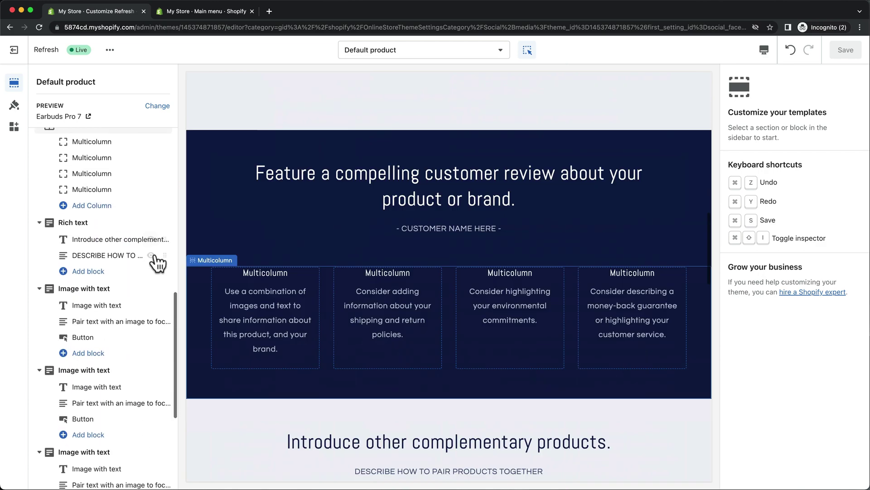
{"action": "scroll", "coordinate": [156, 262], "scroll_direction": "down", "scroll_amount": 4}
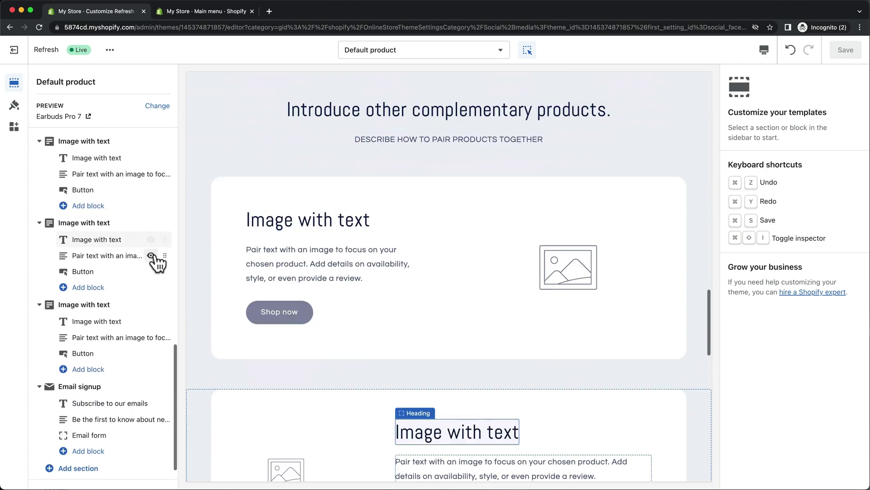
{"action": "scroll", "coordinate": [156, 262], "scroll_direction": "down", "scroll_amount": 2}
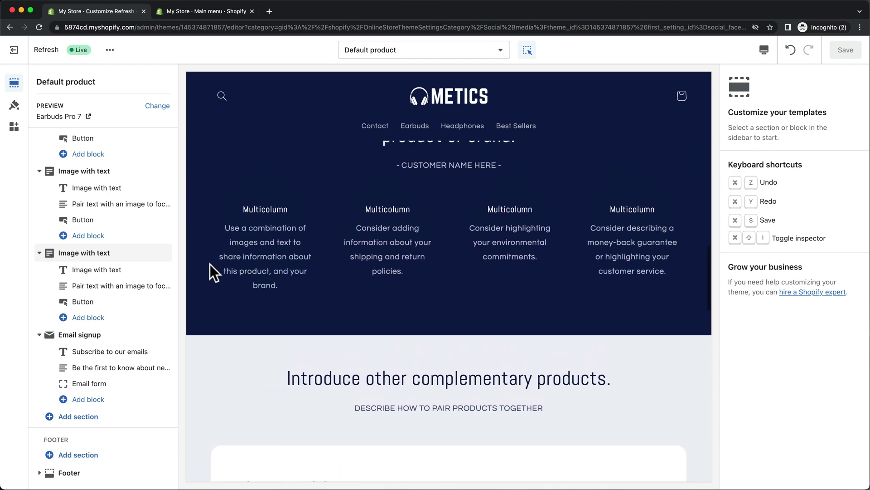
{"action": "scroll", "coordinate": [209, 263], "scroll_direction": "up", "scroll_amount": 15}
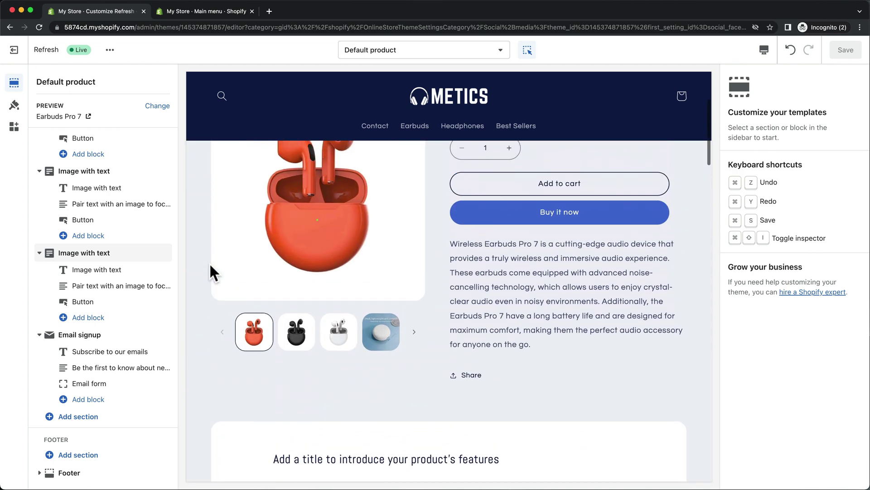
{"action": "scroll", "coordinate": [210, 266], "scroll_direction": "up", "scroll_amount": 4}
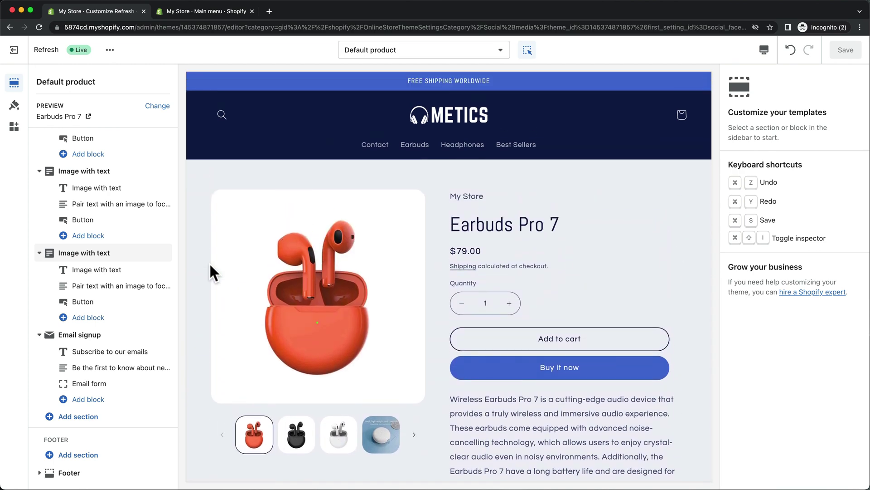
Delete the first Image with text section from the product template
{"action": "left_click", "coordinate": [142, 172]}
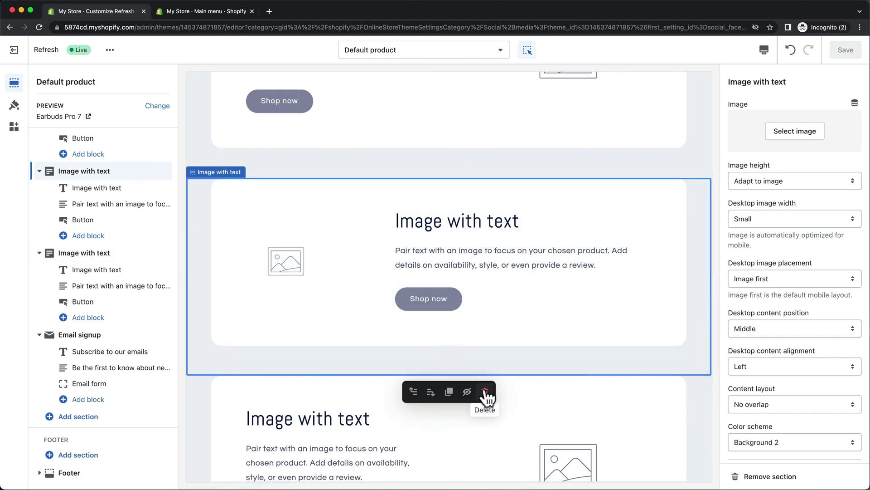
{"action": "left_click", "coordinate": [485, 392]}
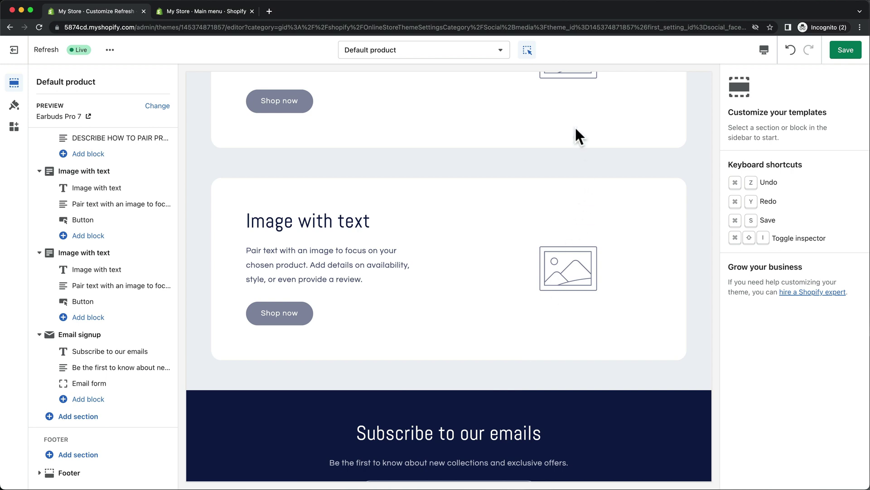
{"action": "left_click", "coordinate": [500, 56]}
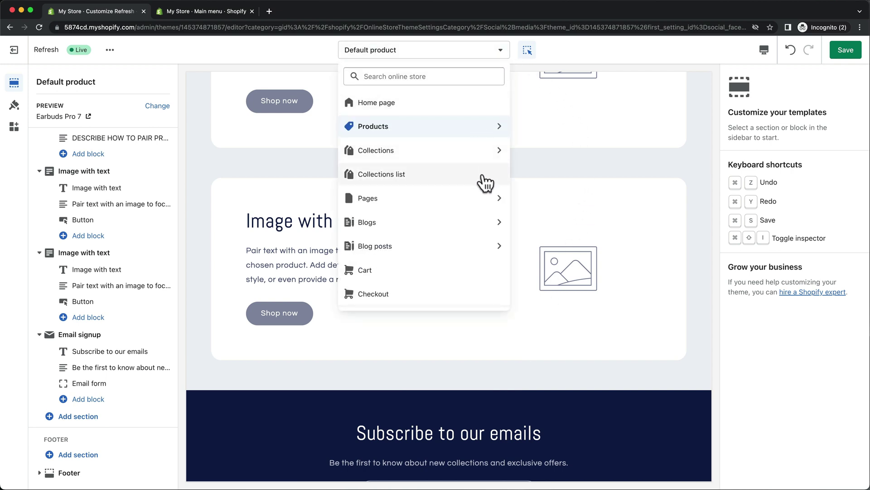
Select the contact template in the theme editor, then open the Contact page in the admin Pages list
{"action": "left_click", "coordinate": [491, 204]}
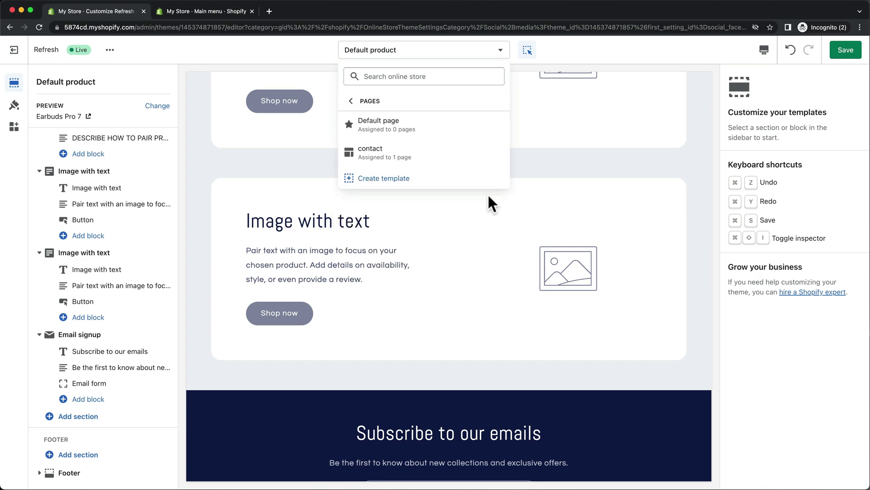
{"action": "left_click", "coordinate": [488, 151]}
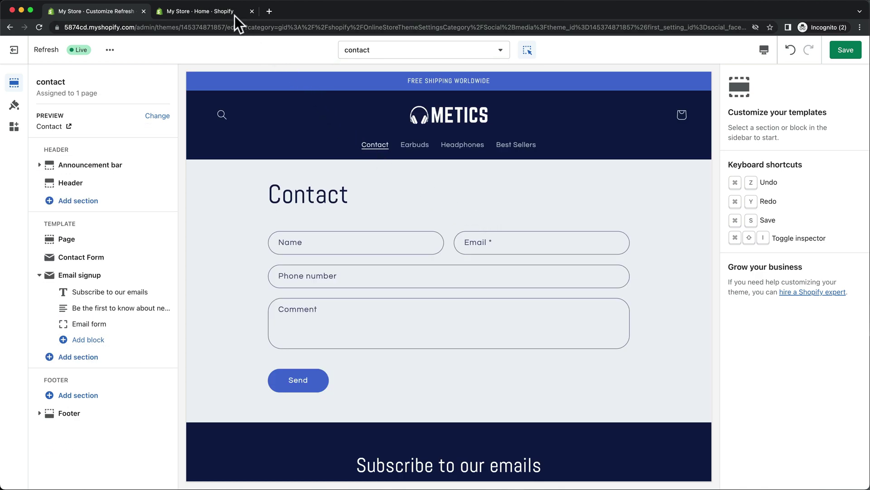
{"action": "left_click", "coordinate": [218, 12]}
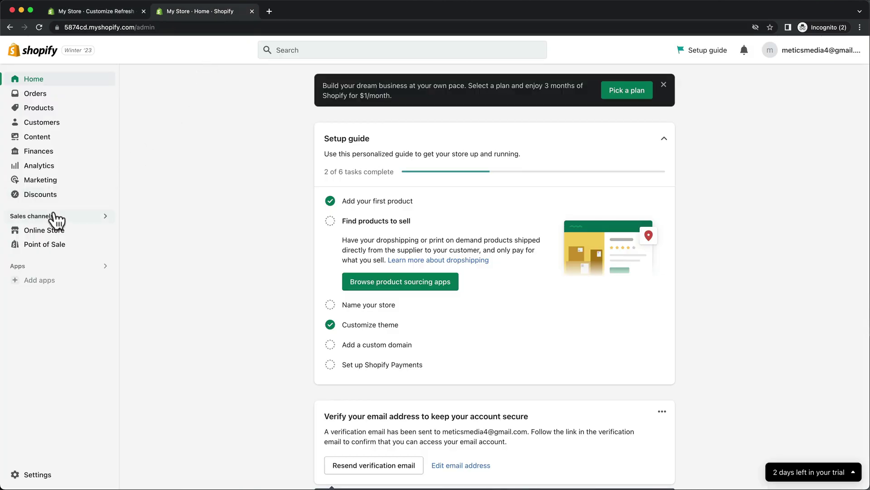
{"action": "left_click", "coordinate": [44, 231]}
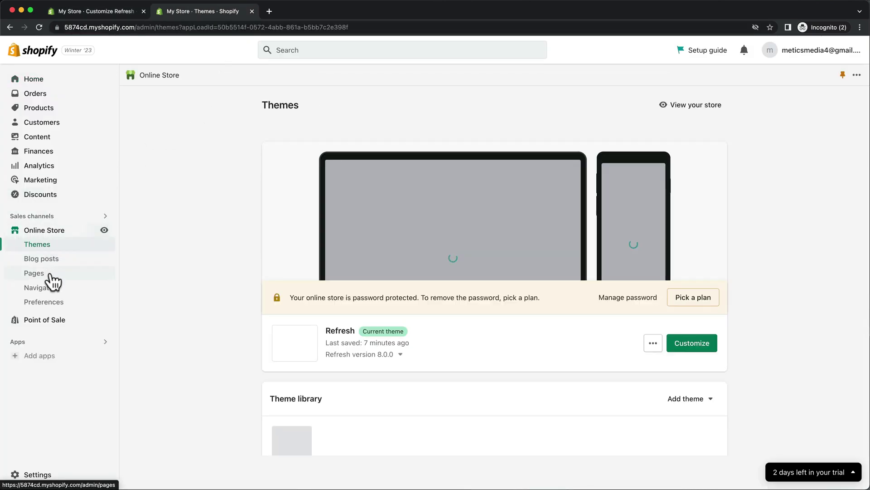
{"action": "left_click", "coordinate": [51, 275]}
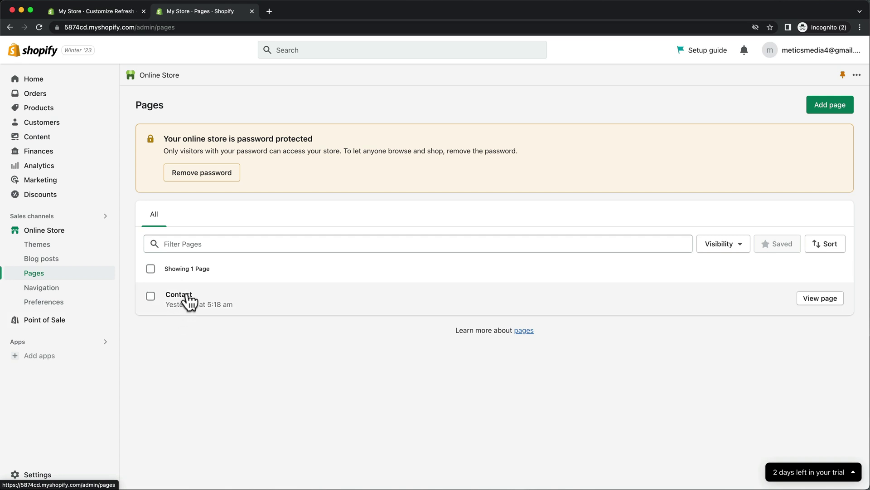
{"action": "left_click", "coordinate": [187, 299]}
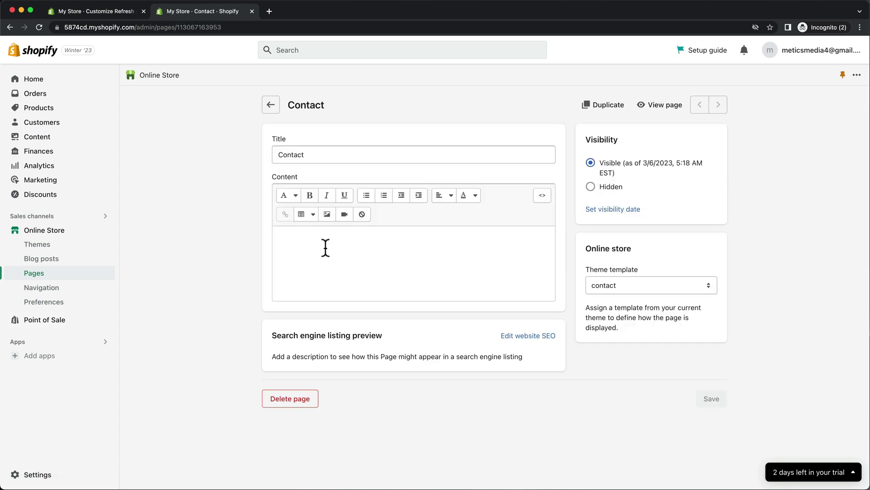
Paste the headphone-collection paragraph into the Contact page content and save it
{"action": "left_click", "coordinate": [321, 245]}
{"action": "type", "text": "At our online store, we are dedicated to providing our customers with the best headphones available. Our collection features top-quality brands and models, carefully selected for their superior sound quality, durability, and comfort. Whether you're looking for noise-canceling headphones, wireless options, or the latest in audio technology, you can trust that our headphones will deliver an exceptional listening experience."}
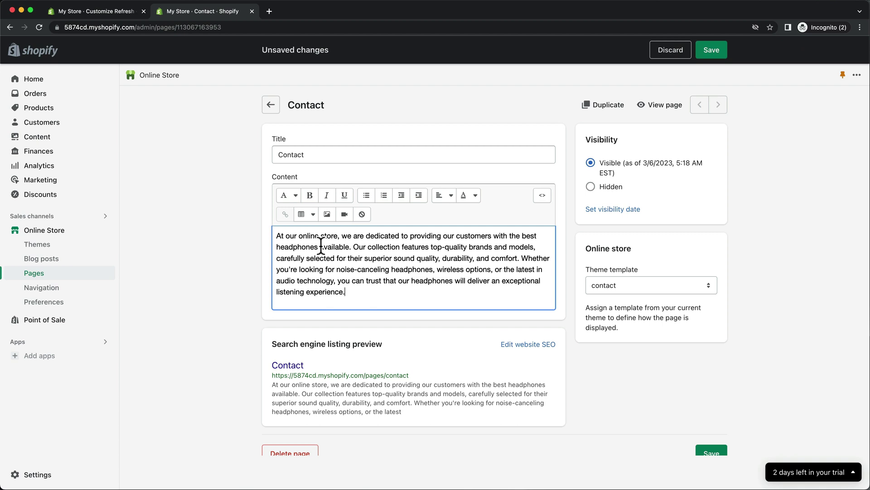
{"action": "left_click", "coordinate": [711, 50]}
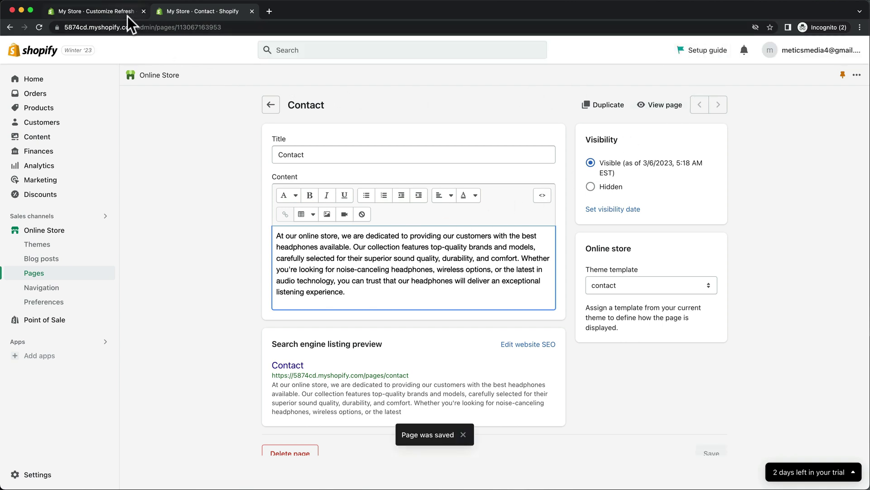
{"action": "left_click", "coordinate": [127, 15]}
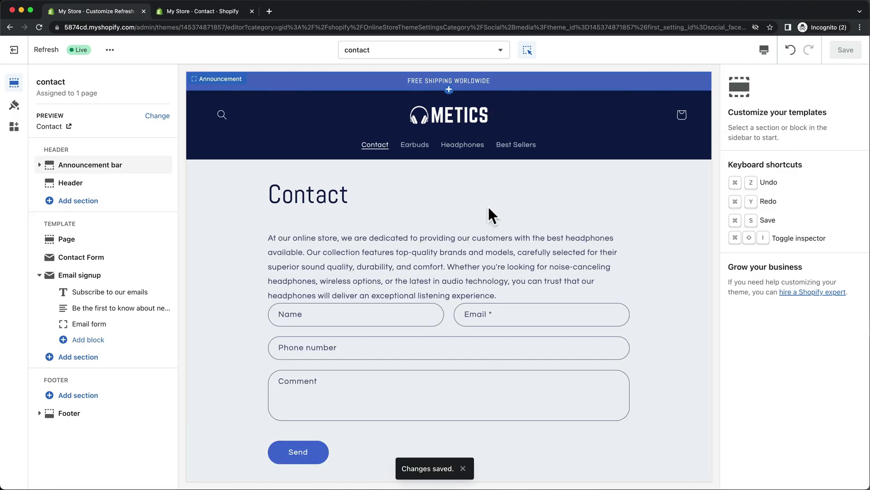
Set the contact template's Page section bottom padding to 36px
{"action": "left_click", "coordinate": [480, 251]}
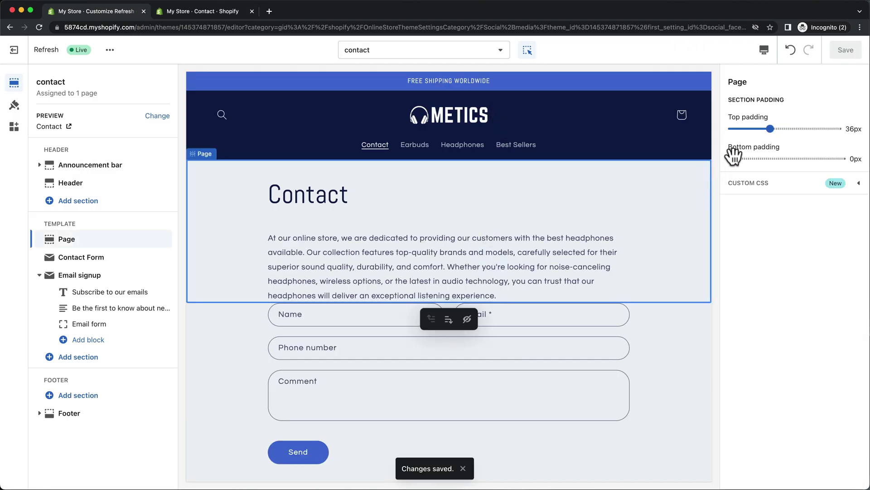
{"action": "left_click_drag", "start_coordinate": [733, 155], "coordinate": [770, 158]}
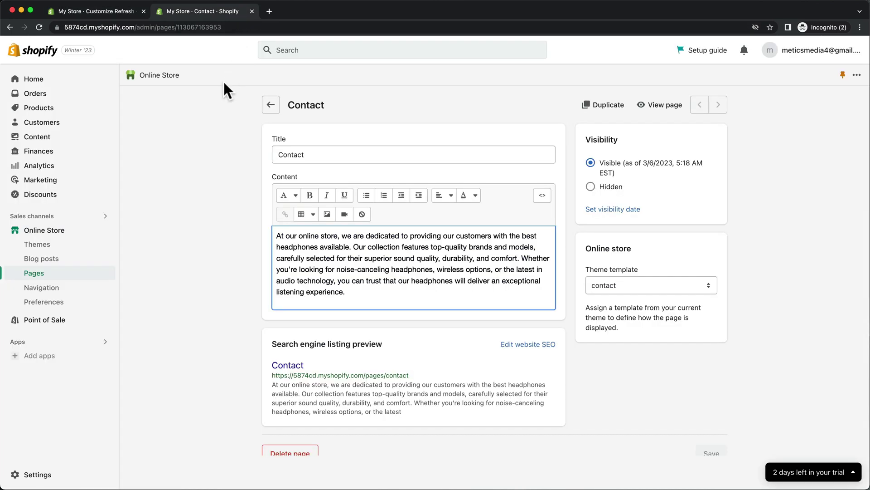
Create and save a page titled 'FAQ' with the pasted shipping, returns and warranty answers
{"action": "left_click", "coordinate": [69, 277]}
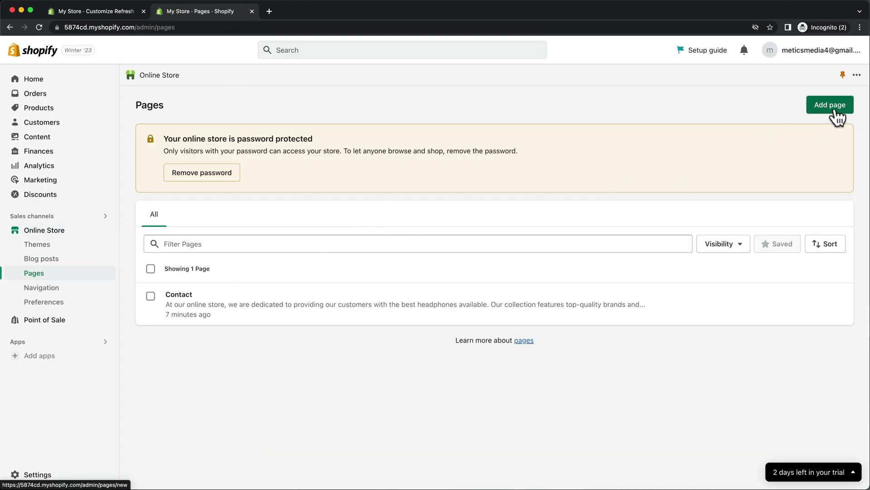
{"action": "left_click", "coordinate": [834, 108]}
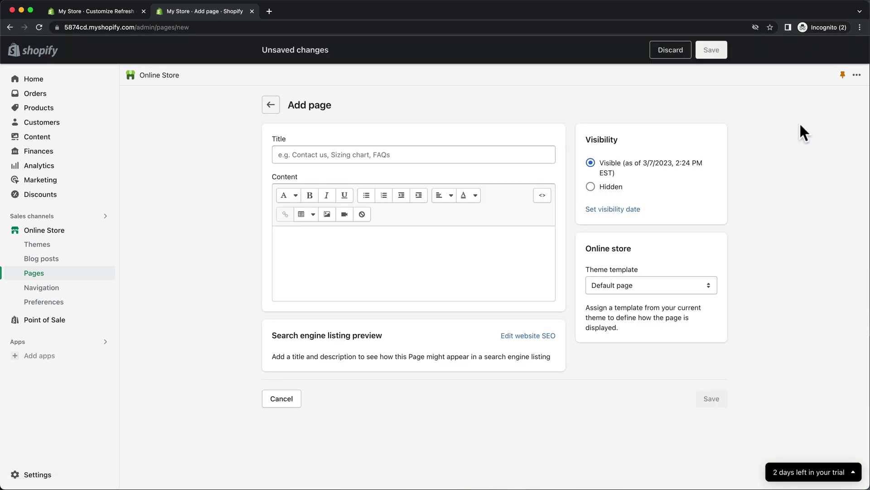
{"action": "left_click", "coordinate": [520, 154]}
{"action": "type", "text": "FAQ"}
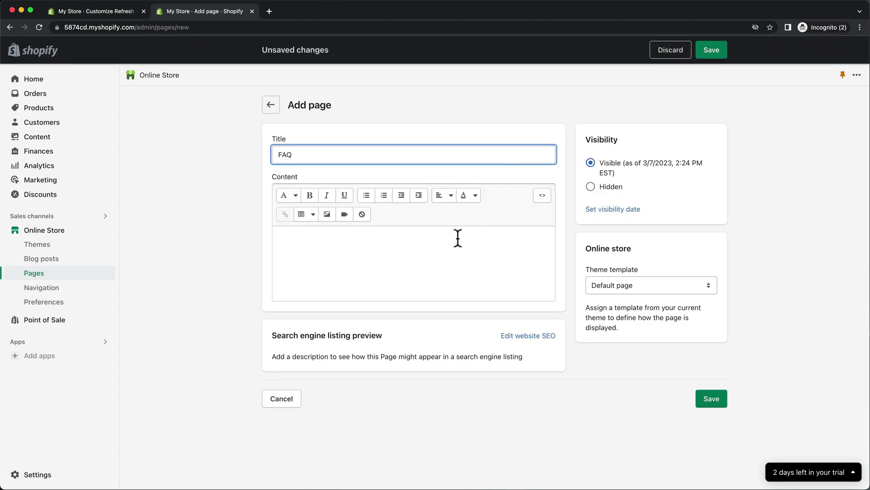
{"action": "left_click", "coordinate": [458, 237]}
{"action": "key", "text": "ctrl+v"}
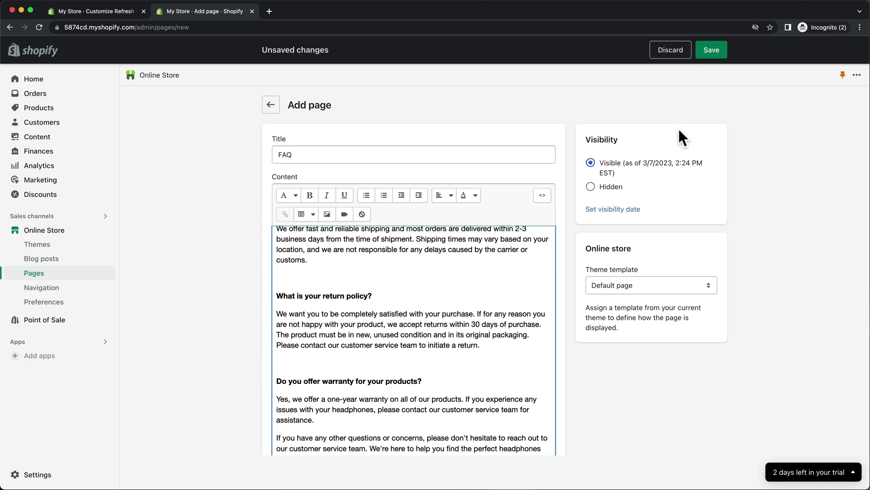
{"action": "left_click", "coordinate": [712, 50]}
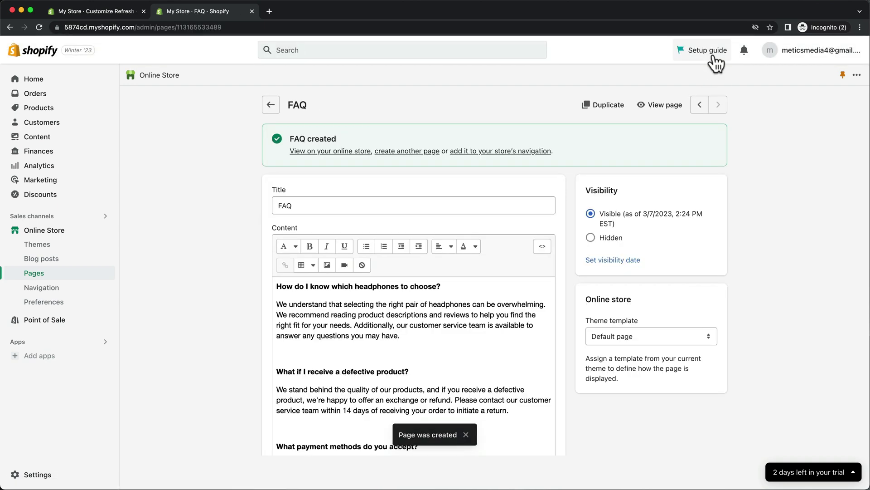
{"action": "left_click", "coordinate": [94, 290]}
Add a Main menu item linking to the FAQ page and save the menu
{"action": "left_click", "coordinate": [436, 297]}
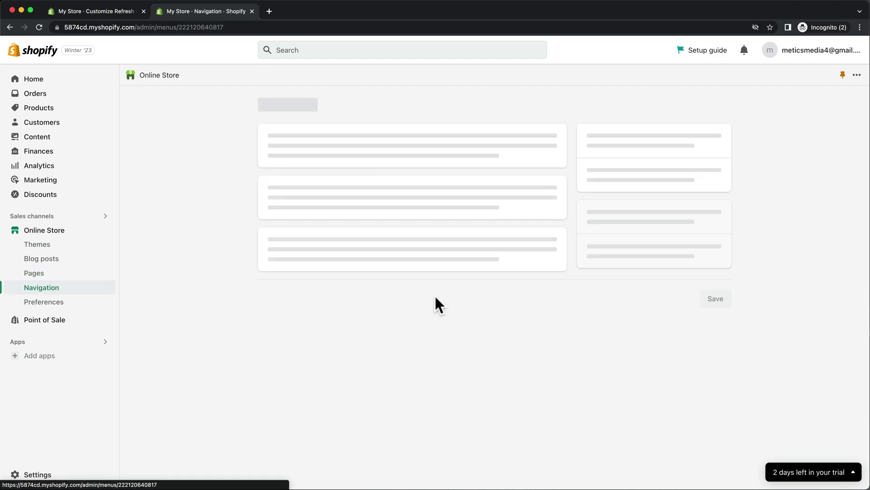
{"action": "left_click", "coordinate": [329, 336]}
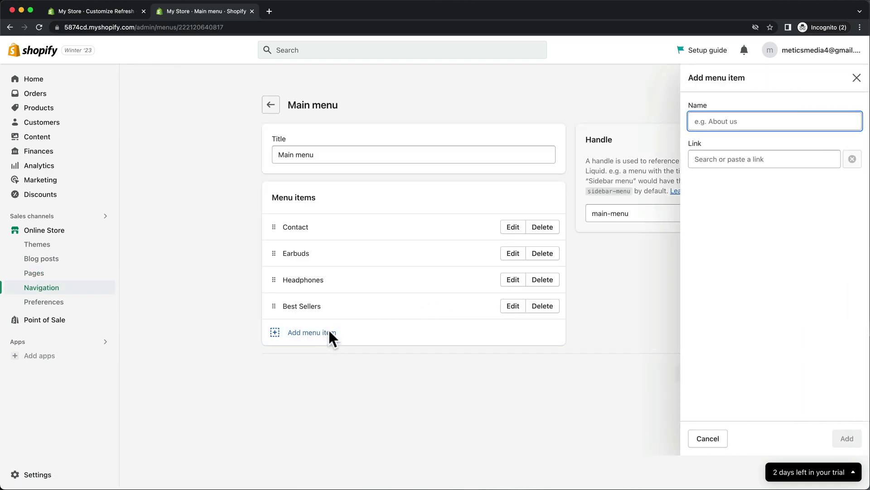
{"action": "left_click", "coordinate": [698, 159]}
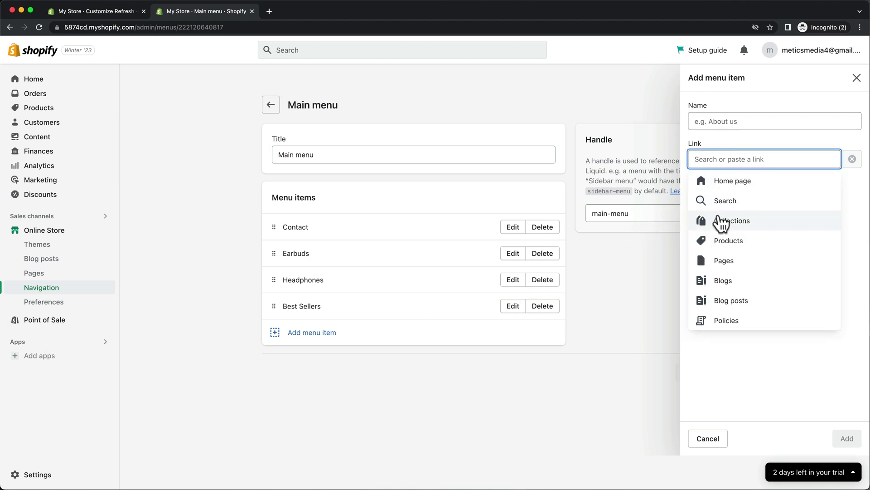
{"action": "left_click", "coordinate": [717, 257]}
{"action": "left_click", "coordinate": [718, 222]}
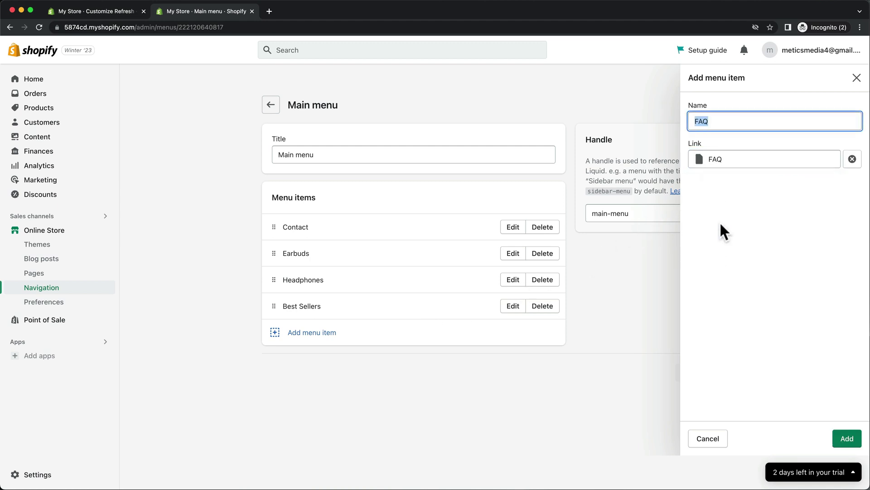
{"action": "left_click", "coordinate": [842, 437]}
{"action": "left_click", "coordinate": [707, 402]}
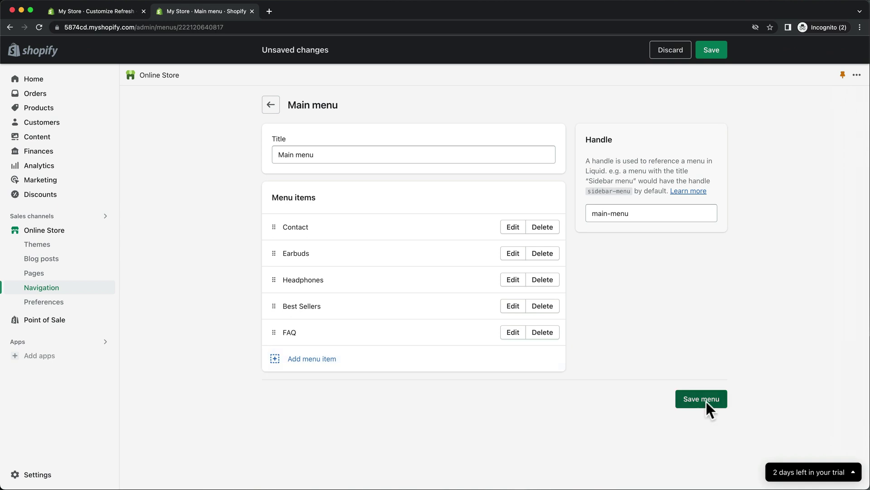
{"action": "left_click", "coordinate": [122, 17]}
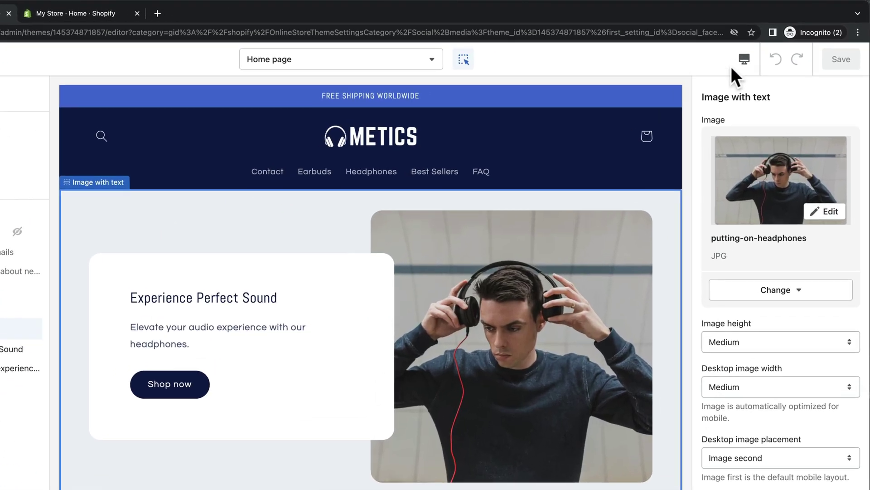
Switch the theme editor preview to the mobile view
{"action": "left_click", "coordinate": [744, 60]}
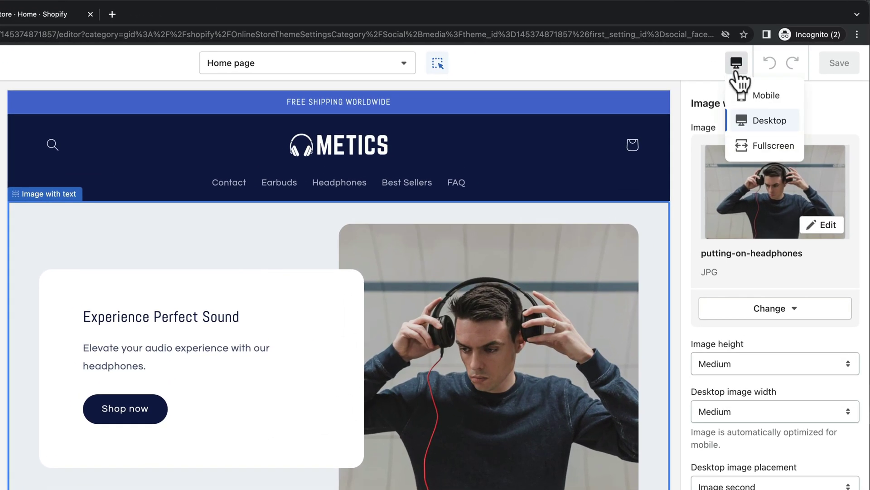
{"action": "left_click", "coordinate": [762, 95]}
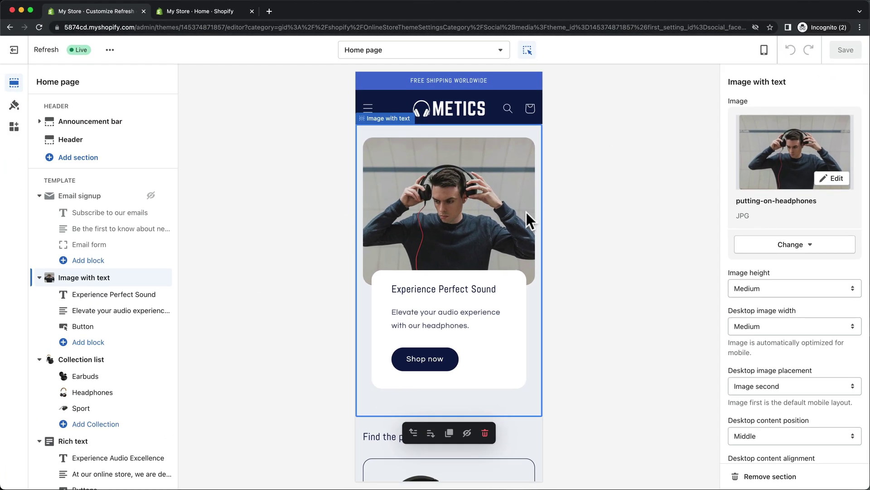
{"action": "scroll", "coordinate": [527, 213], "scroll_direction": "down", "scroll_amount": 1}
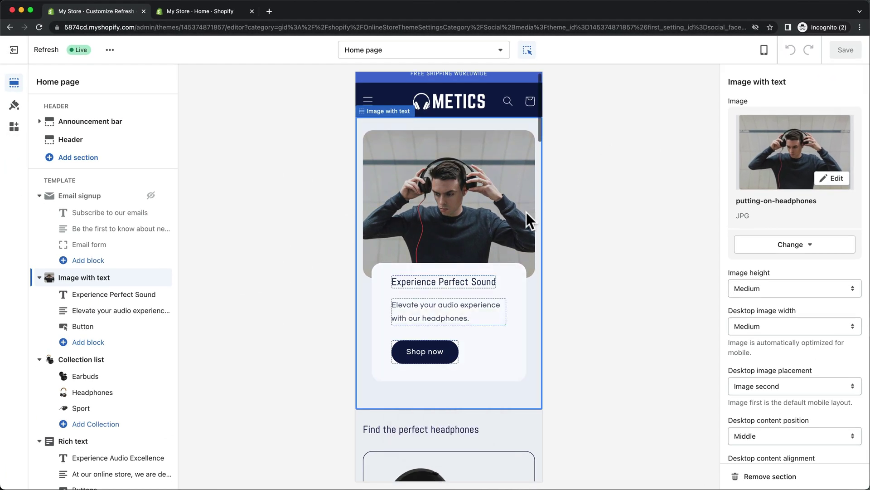
{"action": "scroll", "coordinate": [526, 212], "scroll_direction": "down", "scroll_amount": 10}
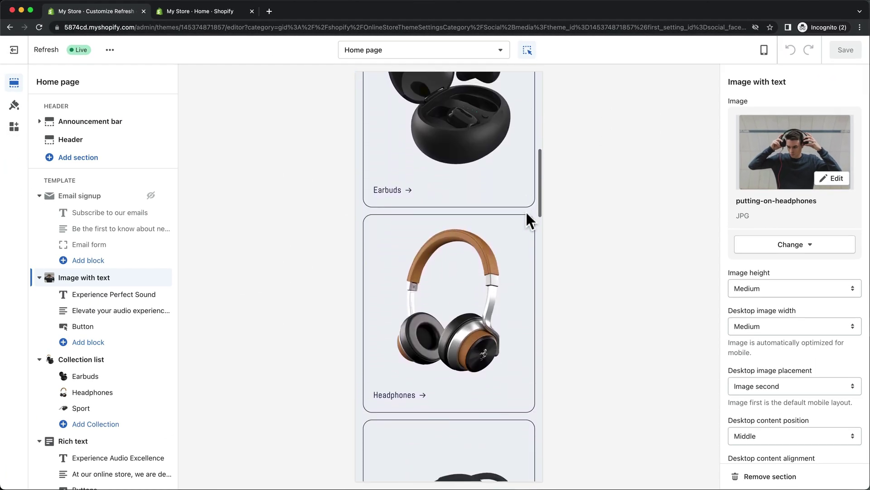
{"action": "scroll", "coordinate": [526, 210], "scroll_direction": "down", "scroll_amount": 10}
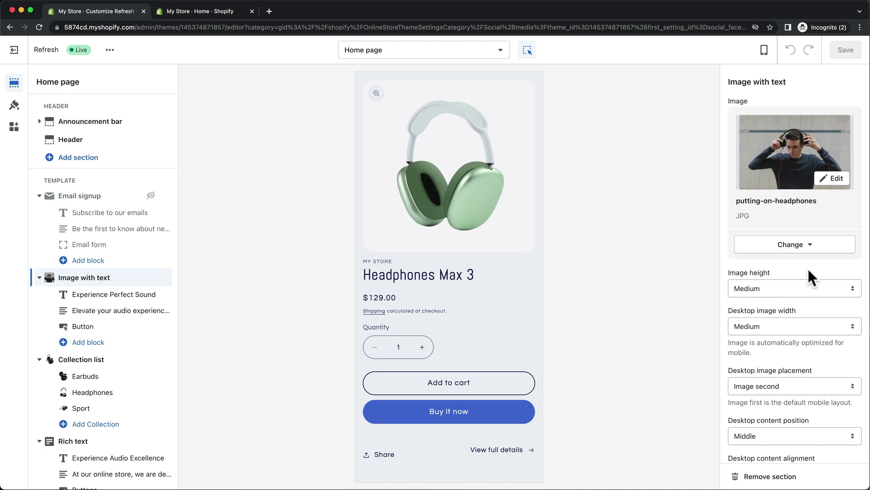
{"action": "scroll", "coordinate": [809, 271], "scroll_direction": "down", "scroll_amount": 7}
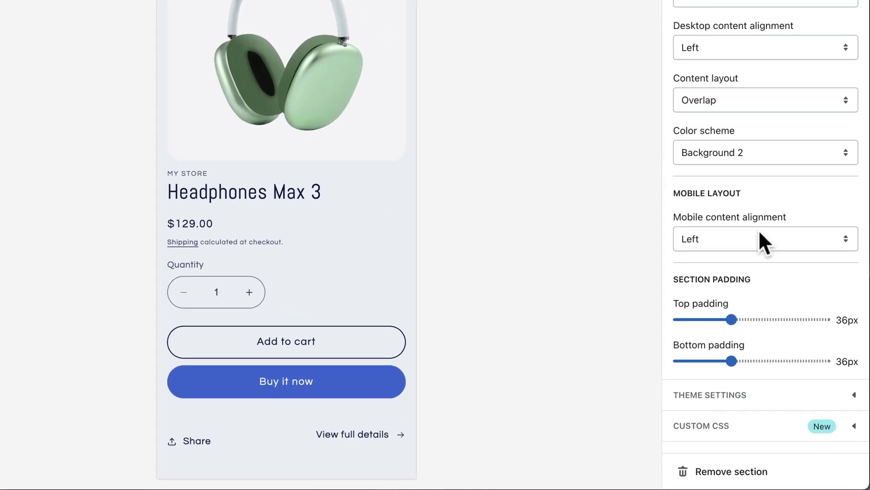
Set Image with text mobile alignment to Center and Featured collection to 1 mobile column
{"action": "left_click", "coordinate": [789, 304]}
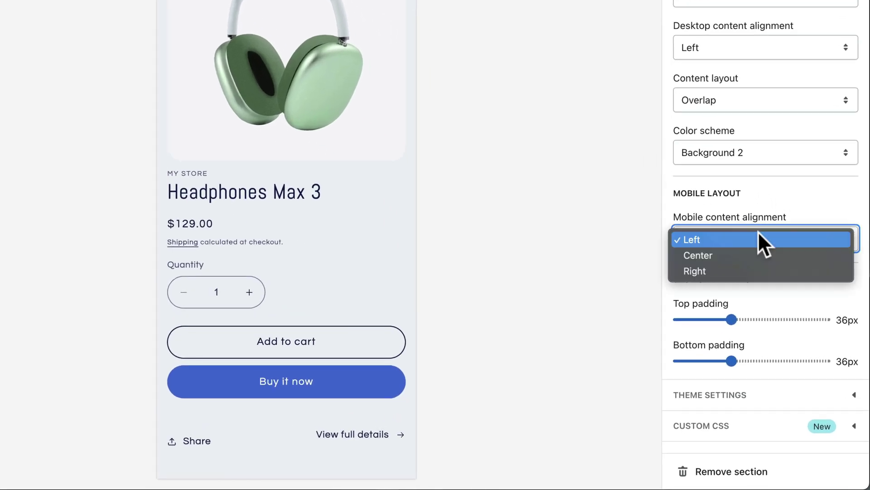
{"action": "left_click", "coordinate": [757, 254]}
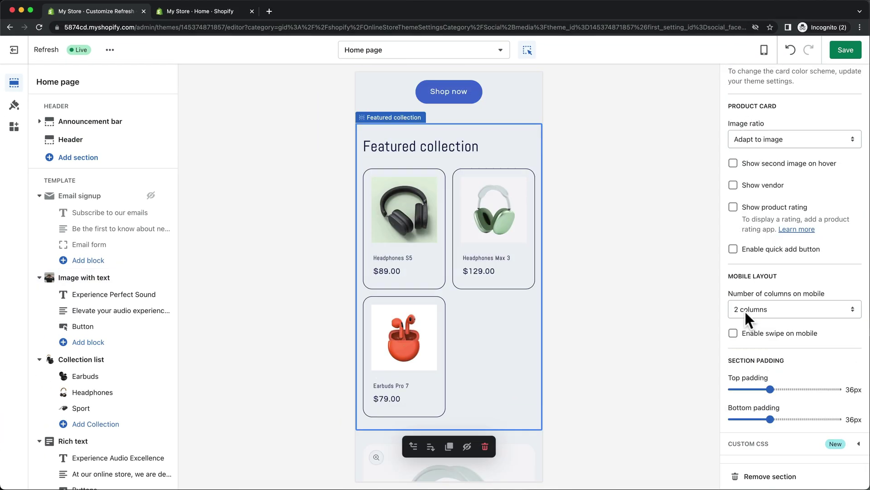
{"action": "left_click", "coordinate": [745, 309]}
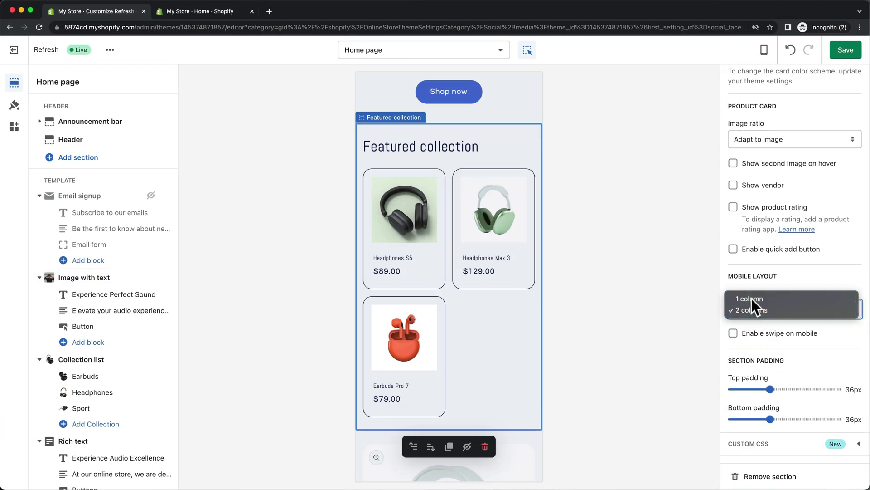
{"action": "left_click", "coordinate": [752, 299]}
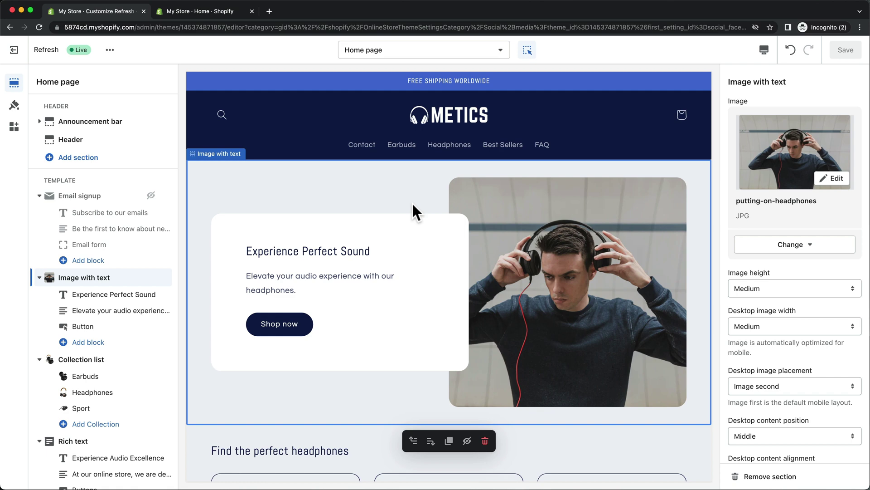
Enter 'Metics Headphones' as the homepage title in Online Store preferences
{"action": "left_click", "coordinate": [241, 16]}
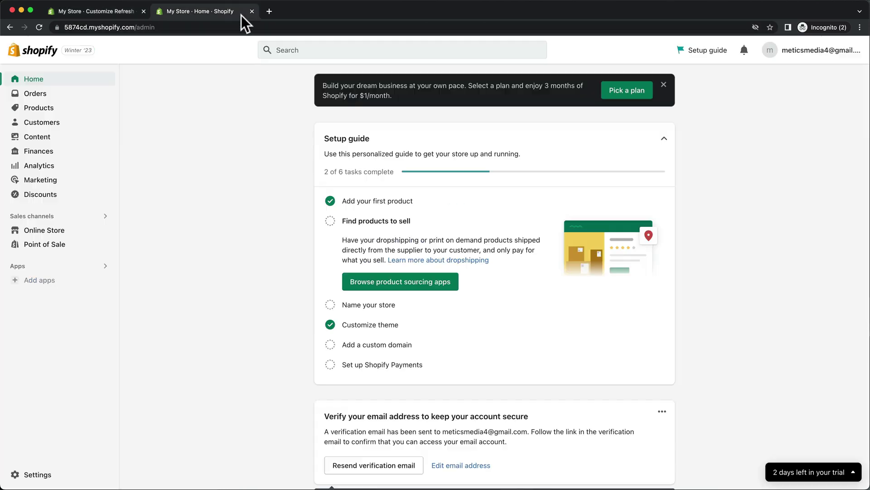
{"action": "left_click", "coordinate": [84, 230]}
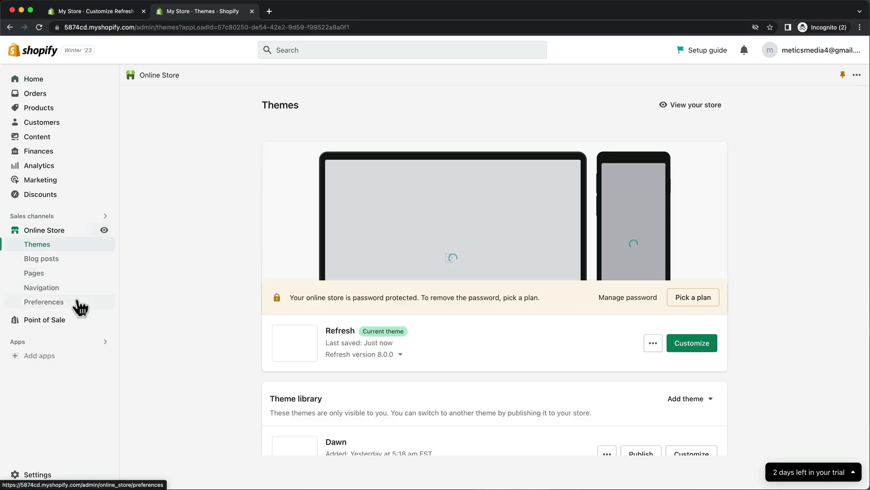
{"action": "left_click", "coordinate": [79, 303]}
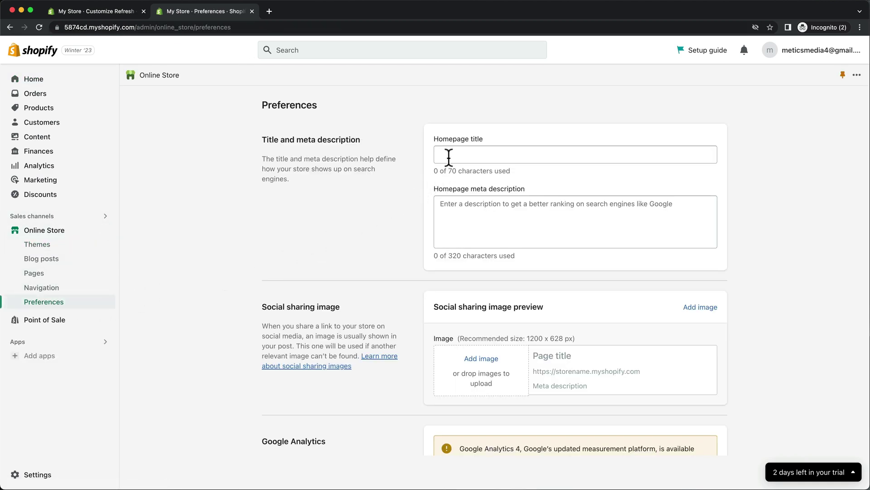
{"action": "left_click", "coordinate": [447, 154]}
{"action": "type", "text": "Metics Headphones"}
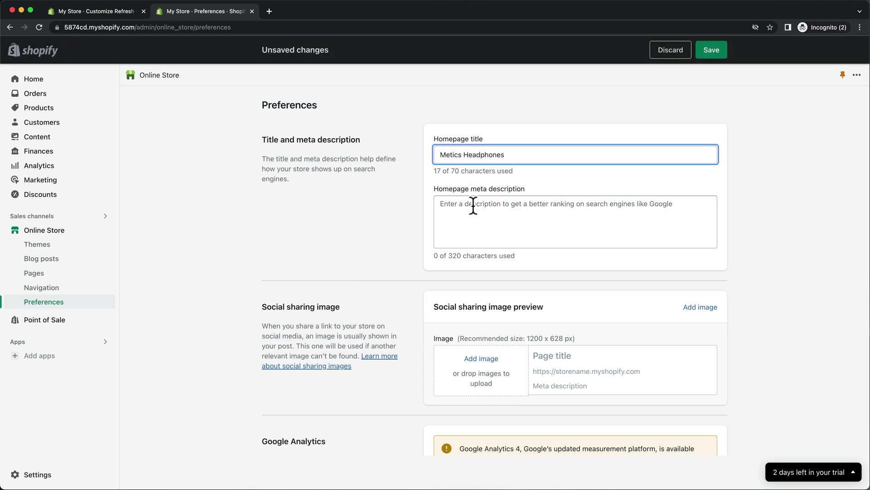
Paste the homepage meta description and save the preferences
{"action": "left_click", "coordinate": [473, 205]}
{"action": "type", "text": "Welcome to Metics Headphones, your destination for premium headphones and audio accessories. Our collection includes a wide range of top-quality headphones, earphones, and accessories from around the world, all carefully selected for their quality, style, and value. Join us in our mission to elevate your audio experien"}
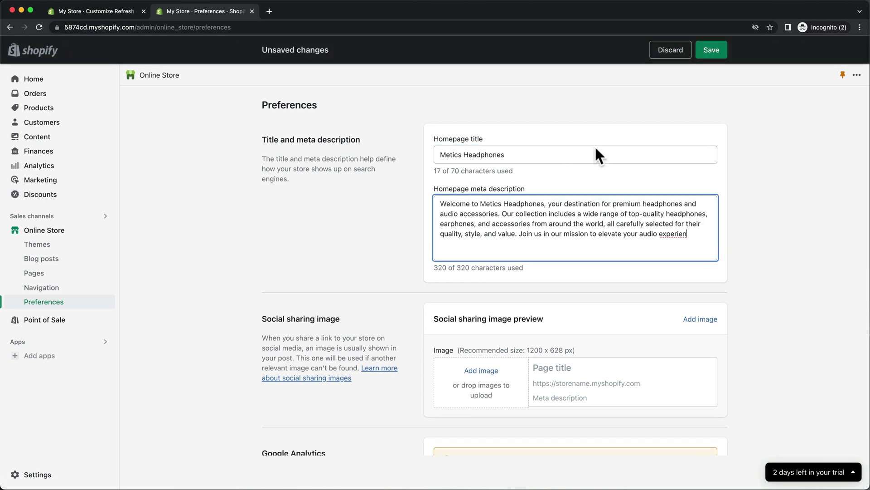
{"action": "left_click", "coordinate": [705, 55]}
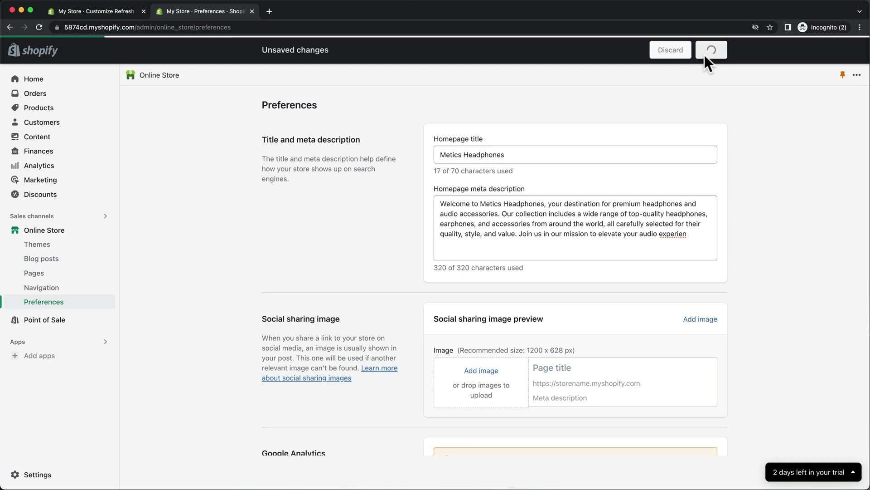
{"action": "scroll", "coordinate": [432, 225], "scroll_direction": "down", "scroll_amount": 10}
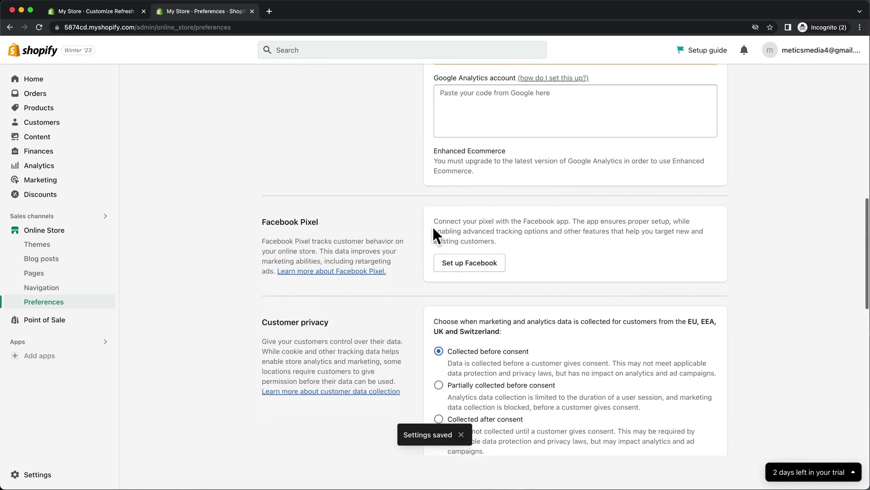
{"action": "scroll", "coordinate": [433, 229], "scroll_direction": "down", "scroll_amount": 12}
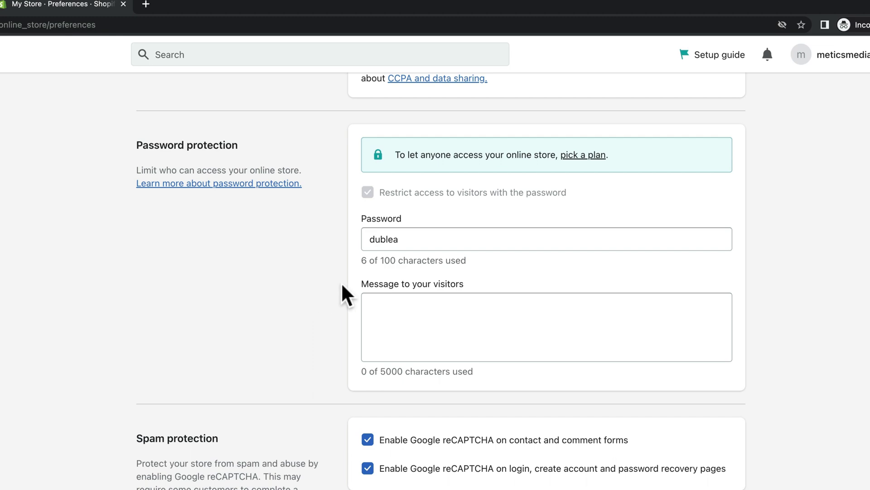
Choose the Basic plan with Monthly billing, add the business address, and start the plan
{"action": "left_click", "coordinate": [578, 156]}
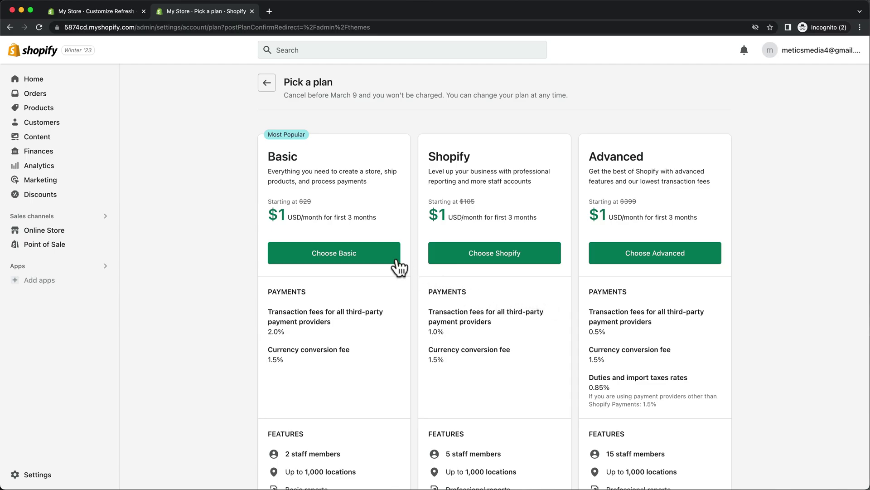
{"action": "left_click", "coordinate": [397, 262]}
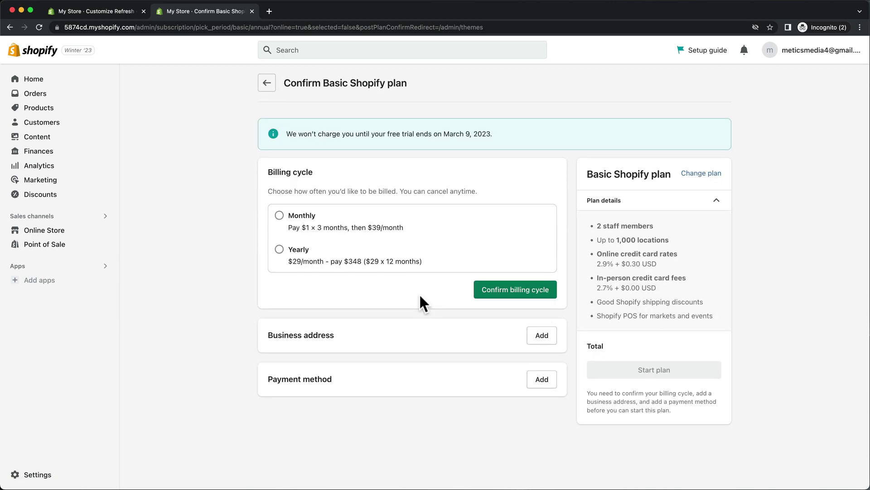
{"action": "left_click", "coordinate": [280, 215]}
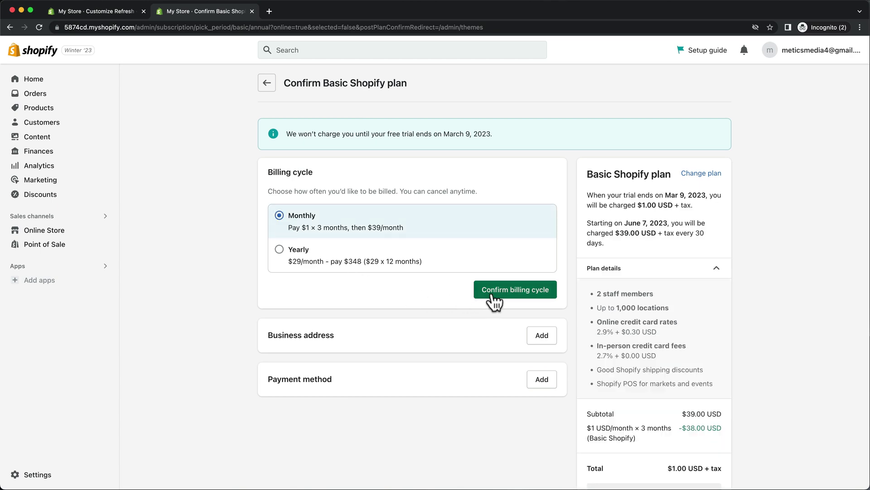
{"action": "left_click", "coordinate": [493, 292]}
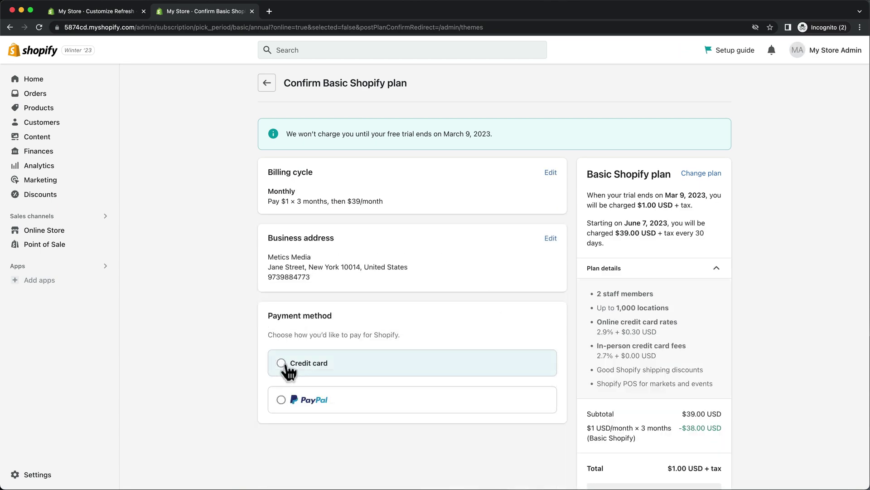
{"action": "left_click", "coordinate": [288, 365]}
{"action": "scroll", "coordinate": [288, 362], "scroll_direction": "down", "scroll_amount": 2}
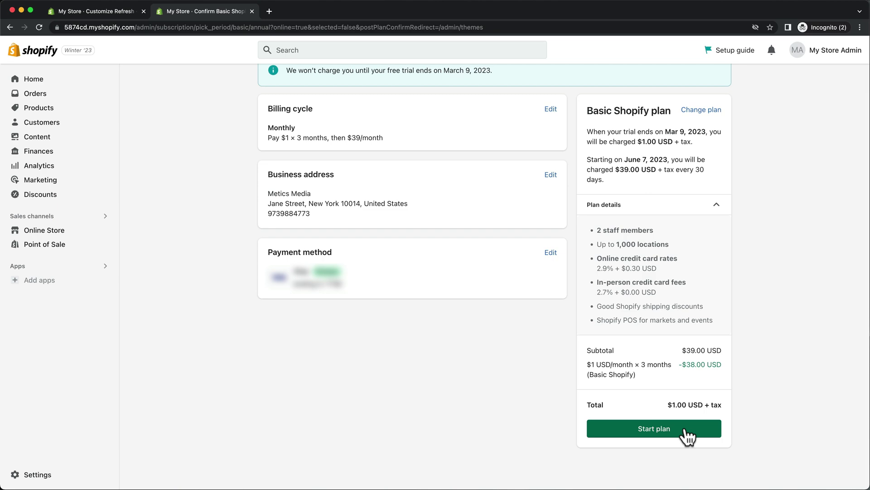
{"action": "left_click", "coordinate": [685, 430]}
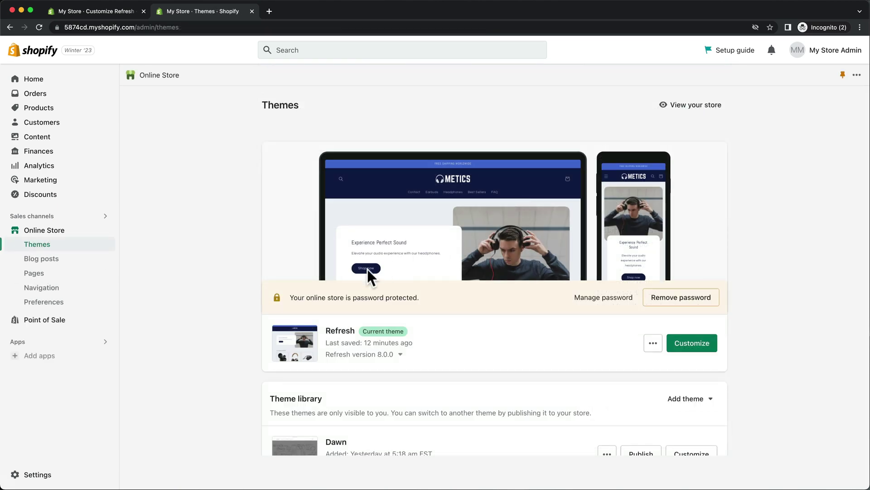
Turn off the storefront password restriction in Online Store preferences and save the change
{"action": "left_click", "coordinate": [75, 302]}
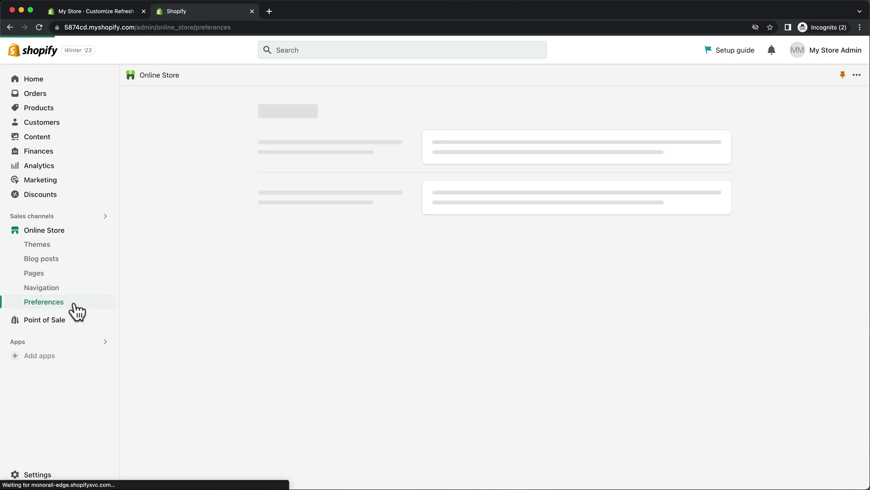
{"action": "scroll", "coordinate": [295, 300], "scroll_direction": "down", "scroll_amount": 3}
{"action": "scroll", "coordinate": [294, 300], "scroll_direction": "down", "scroll_amount": 8}
{"action": "scroll", "coordinate": [295, 303], "scroll_direction": "down", "scroll_amount": 6}
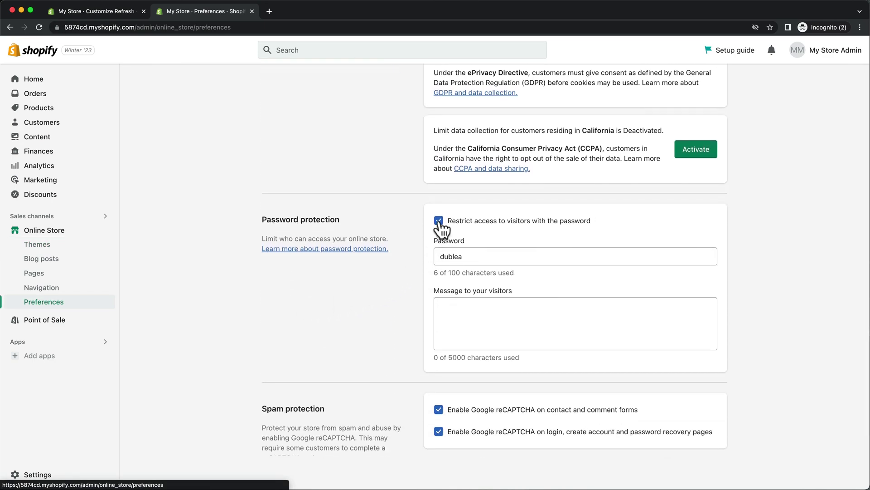
{"action": "left_click", "coordinate": [439, 221]}
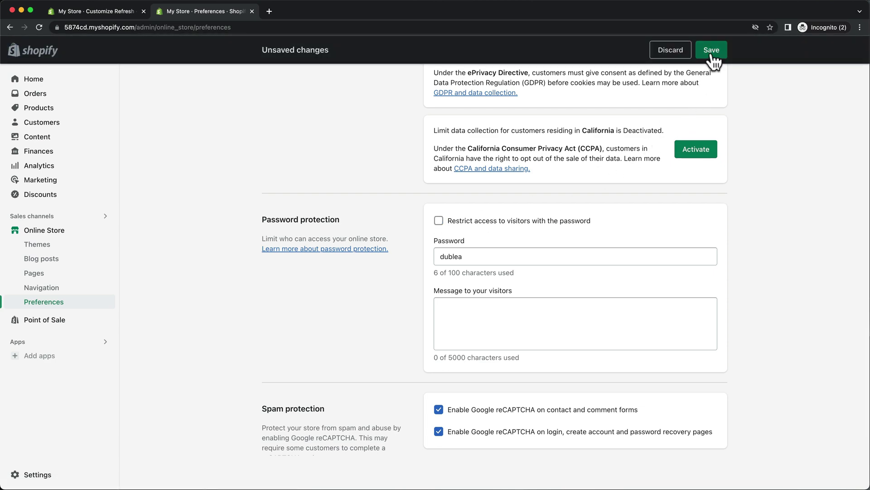
{"action": "left_click", "coordinate": [712, 53]}
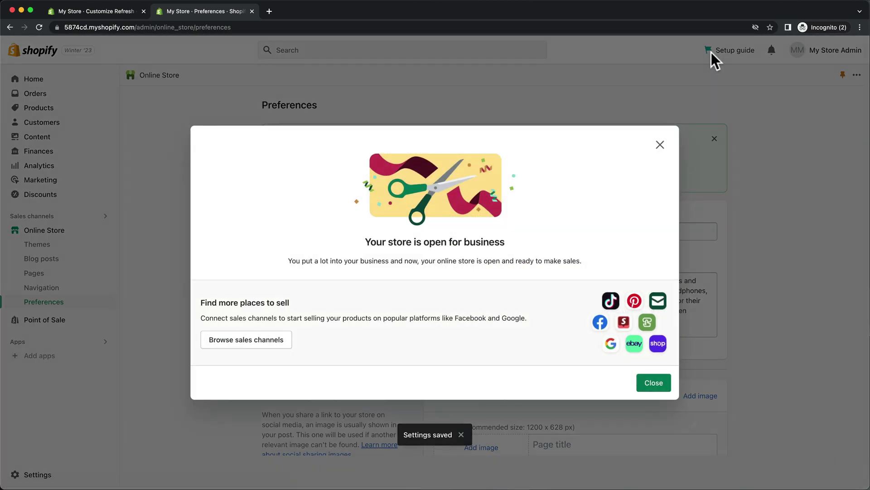
{"action": "left_click", "coordinate": [645, 384]}
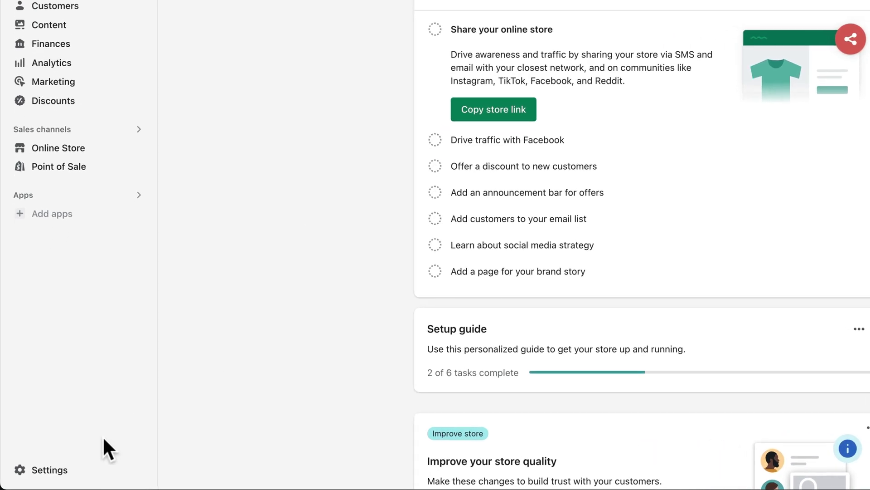
Replace the store name in the store profile with 'Metics Headphones'
{"action": "left_click", "coordinate": [54, 471]}
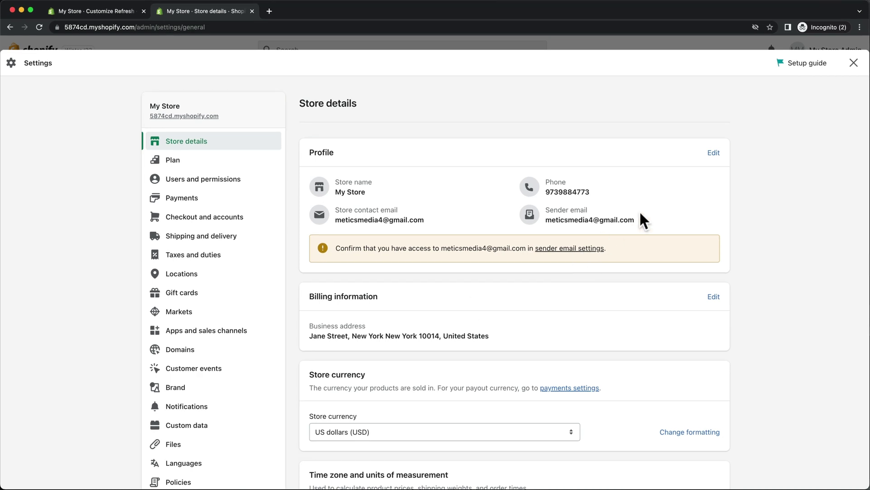
{"action": "left_click", "coordinate": [714, 154]}
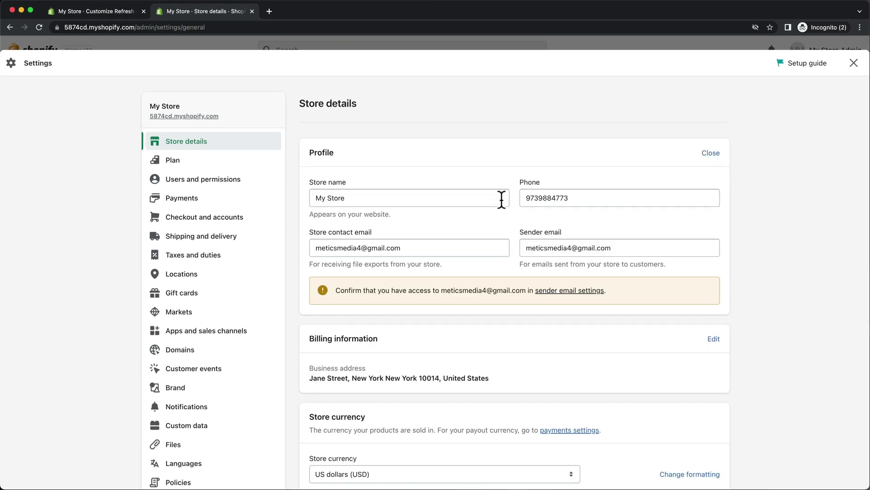
{"action": "double_click", "coordinate": [498, 198]}
{"action": "key", "text": "super+a"}
{"action": "type", "text": "Metro Headphones"}
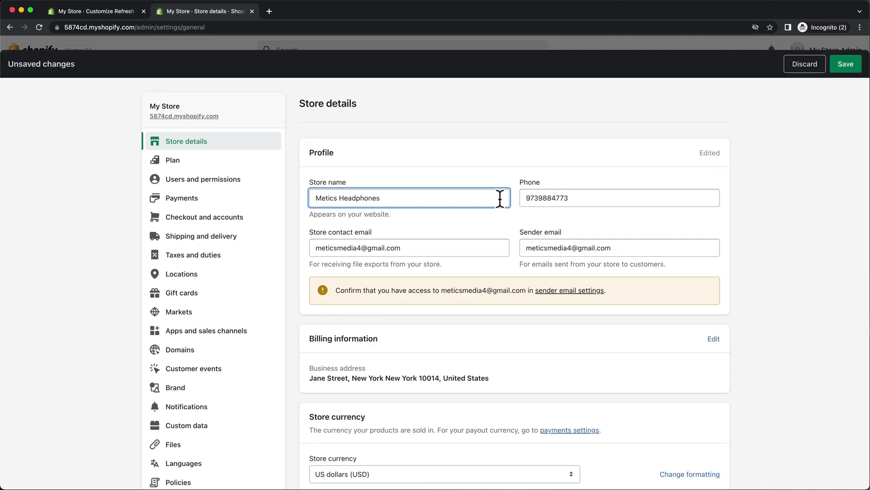
{"action": "scroll", "coordinate": [499, 201], "scroll_direction": "down", "scroll_amount": 3}
{"action": "scroll", "coordinate": [498, 199], "scroll_direction": "down", "scroll_amount": 2}
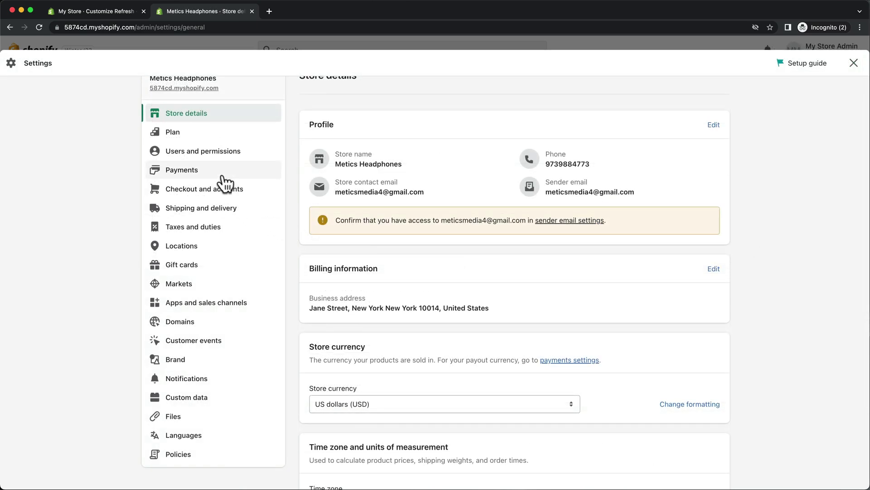
{"action": "left_click", "coordinate": [222, 175]}
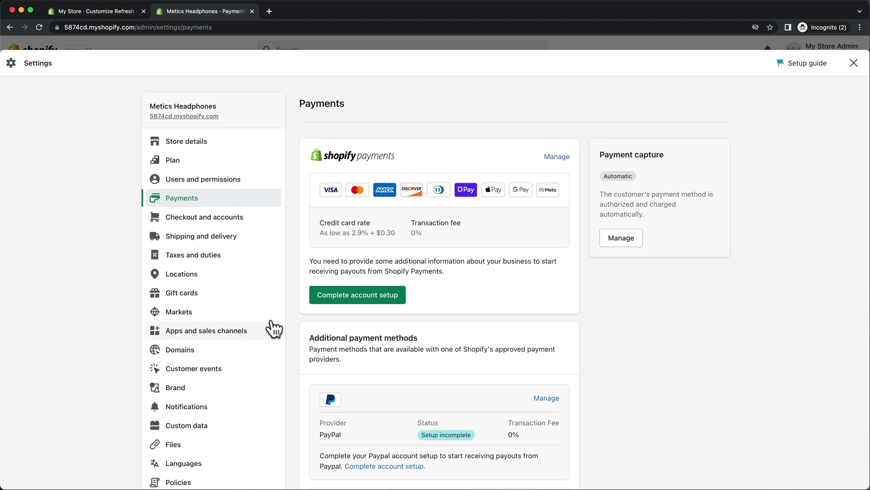
Review the payments account setup and its business details form
{"action": "left_click", "coordinate": [332, 298]}
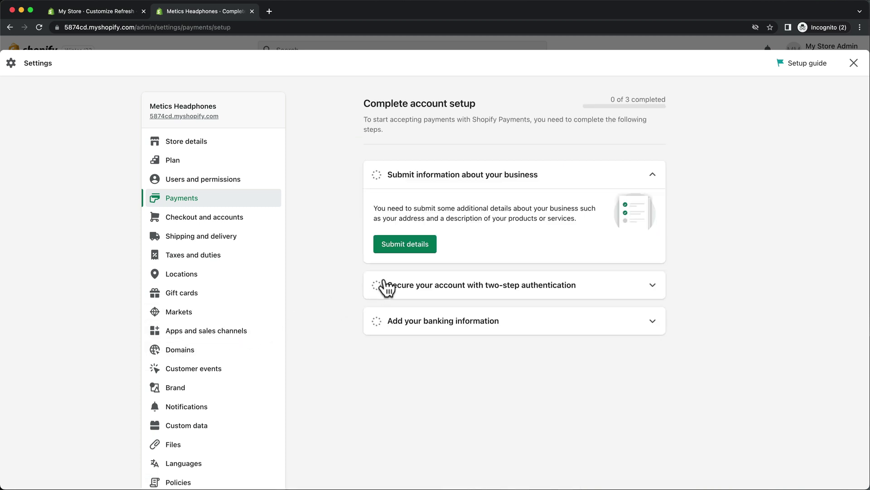
{"action": "left_click", "coordinate": [413, 248]}
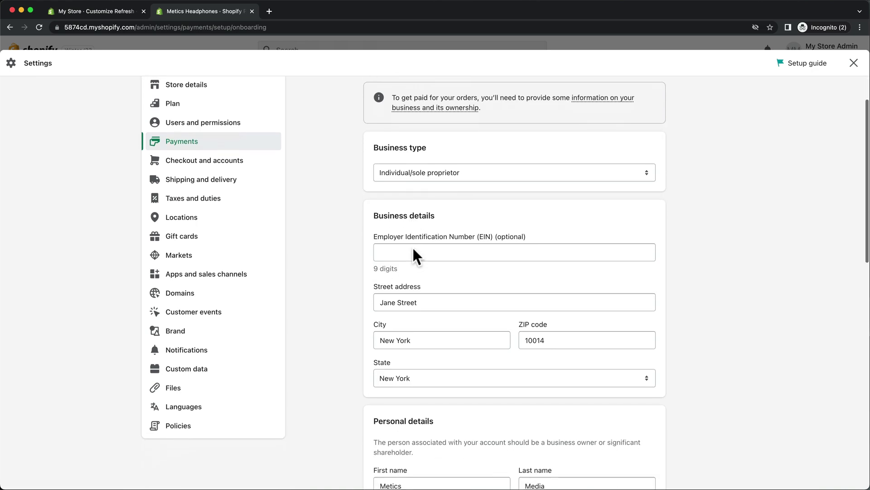
{"action": "scroll", "coordinate": [412, 245], "scroll_direction": "down", "scroll_amount": 7}
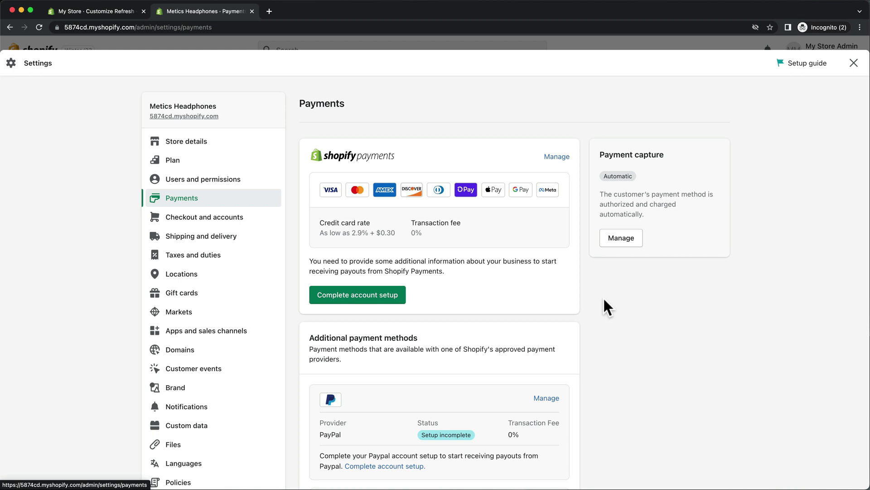
{"action": "scroll", "coordinate": [604, 299], "scroll_direction": "down", "scroll_amount": 4}
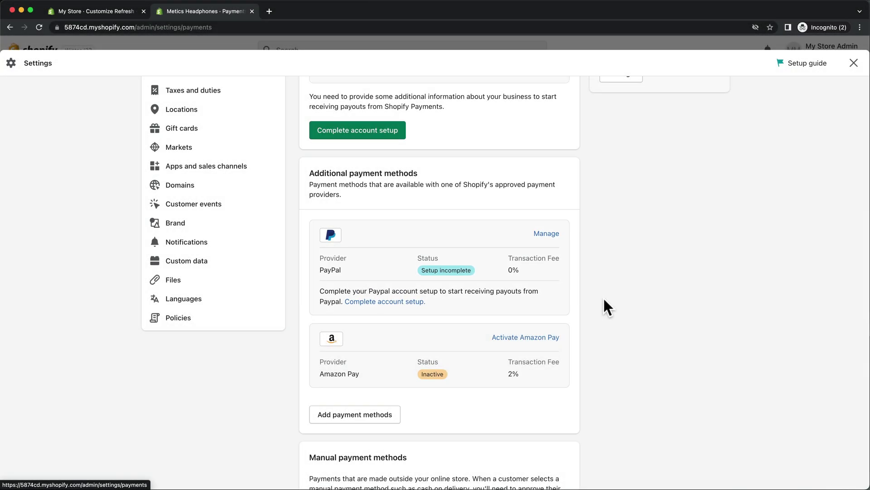
Deactivate PayPal Express Checkout and confirm the deactivation
{"action": "left_click", "coordinate": [547, 233]}
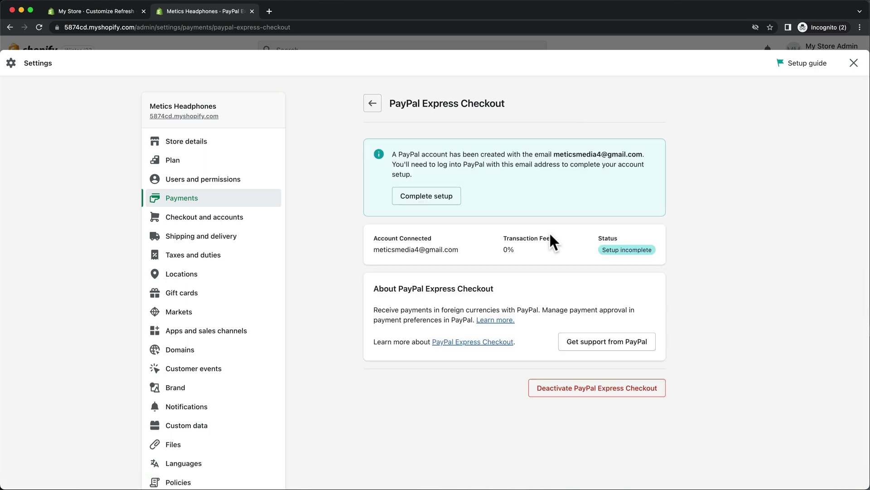
{"action": "left_click", "coordinate": [548, 388]}
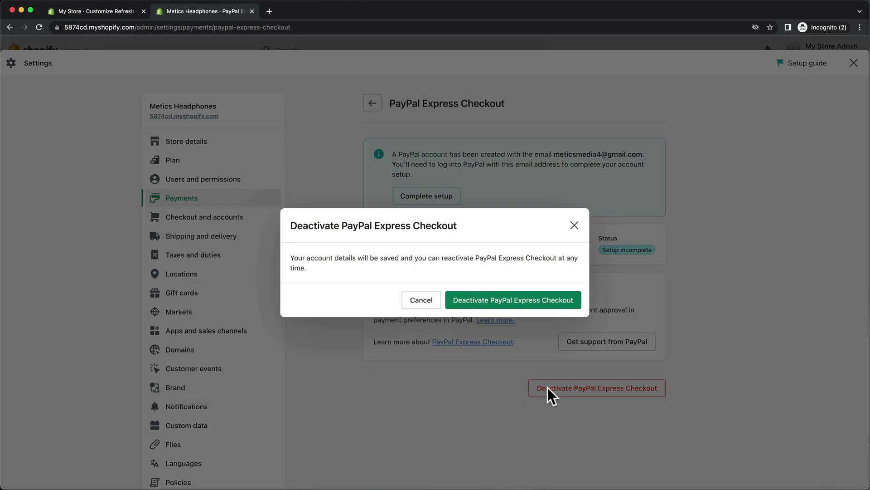
{"action": "left_click", "coordinate": [521, 304]}
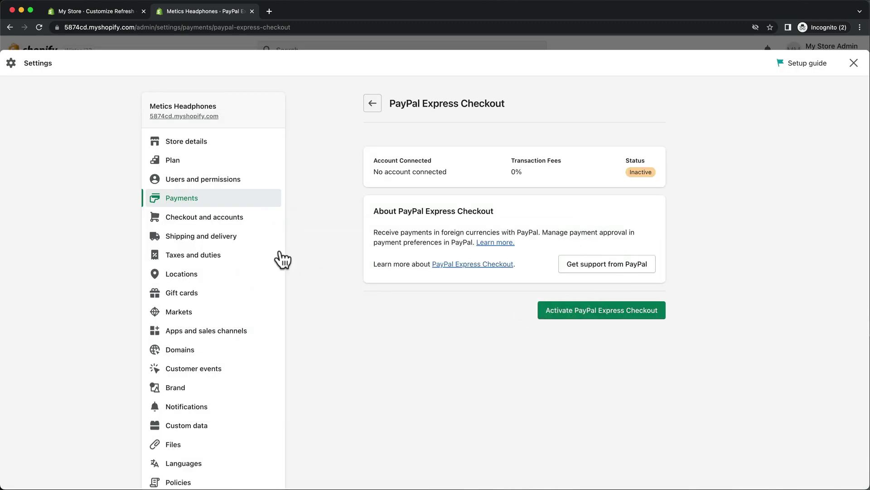
{"action": "left_click", "coordinate": [260, 246]}
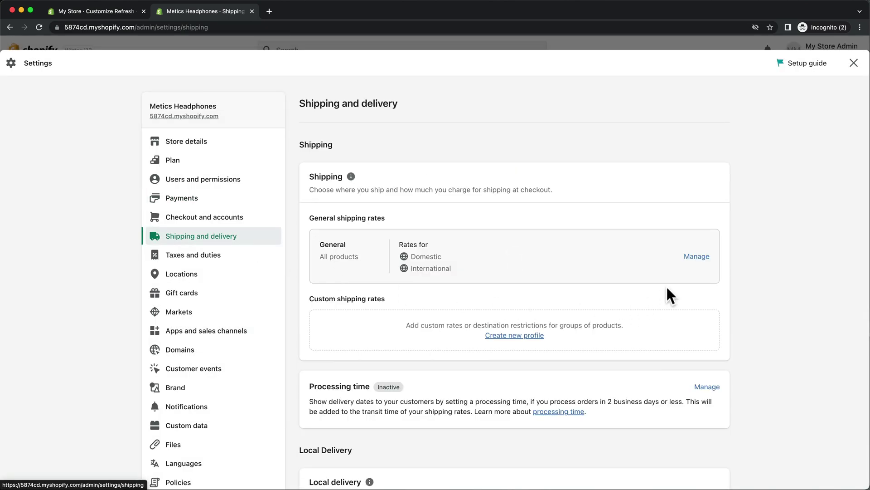
Open the General shipping profile and scroll to its Domestic Economy and Standard rates
{"action": "left_click", "coordinate": [696, 257]}
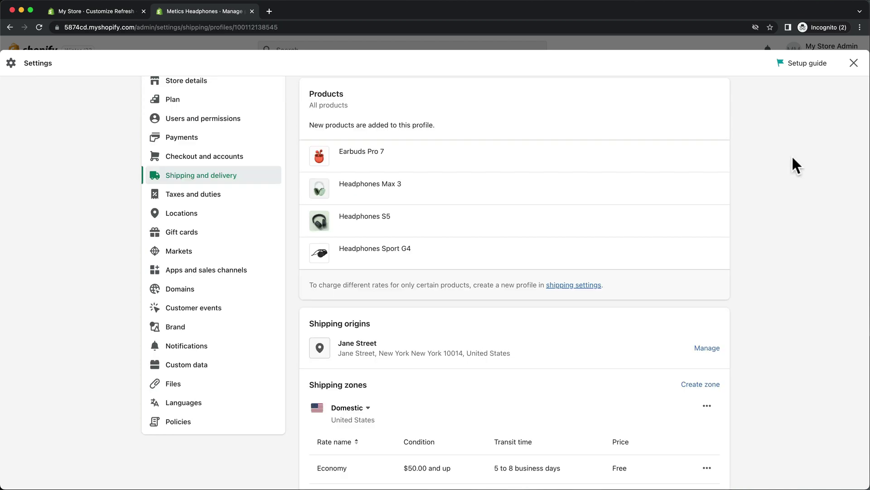
{"action": "scroll", "coordinate": [793, 157], "scroll_direction": "down", "scroll_amount": 6}
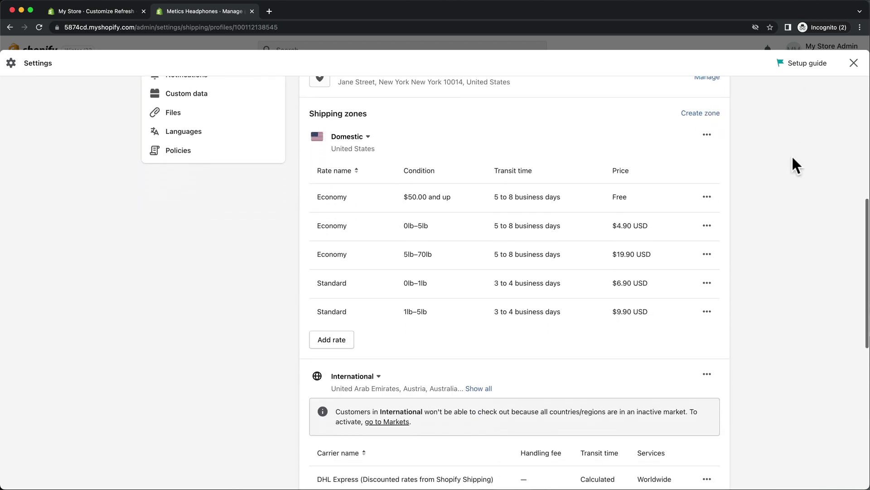
{"action": "scroll", "coordinate": [792, 157], "scroll_direction": "down", "scroll_amount": 1}
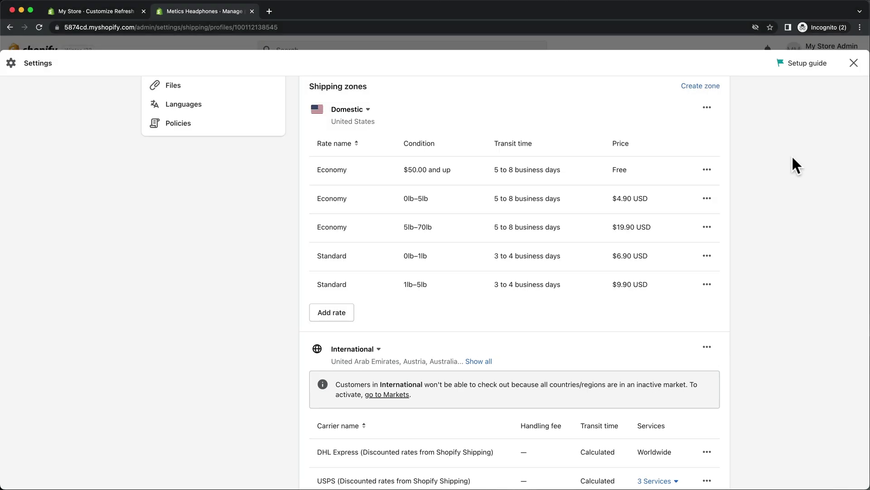
Delete the Domestic and International shipping zones from the General profile
{"action": "left_click", "coordinate": [707, 107]}
{"action": "left_click", "coordinate": [689, 154]}
{"action": "left_click", "coordinate": [707, 109]}
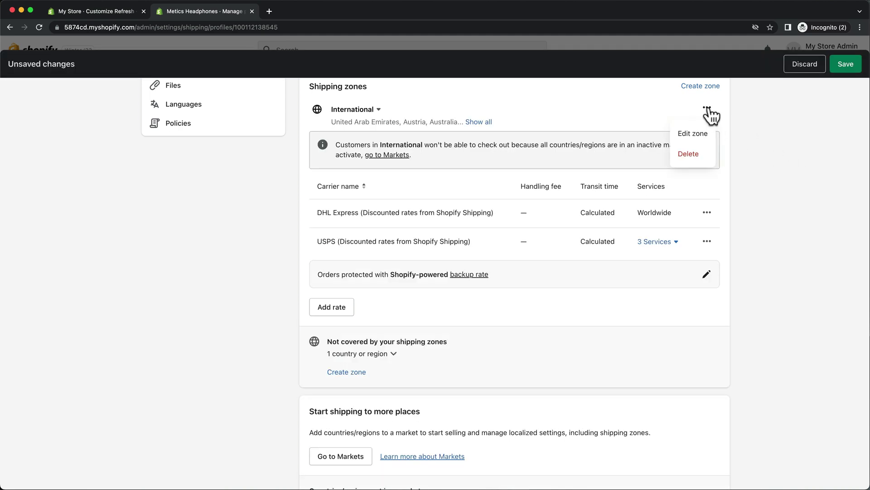
{"action": "left_click", "coordinate": [707, 151]}
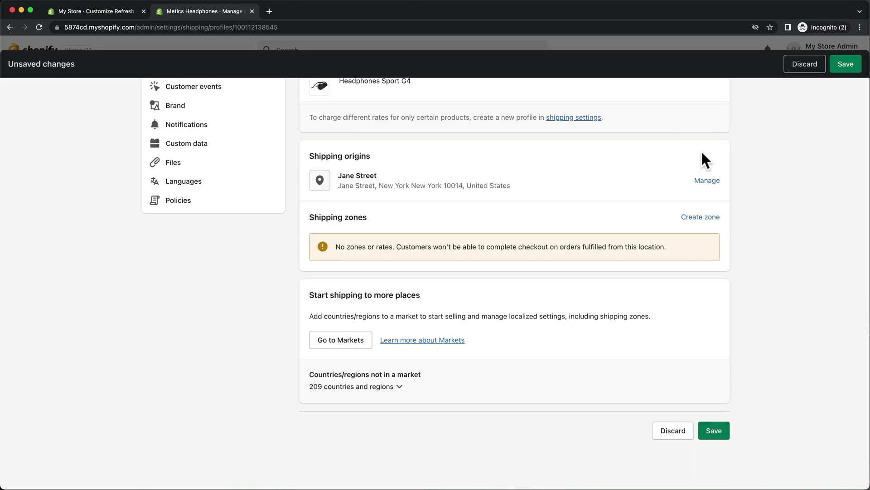
Create a shipping zone named 'United States' covering all of the United States
{"action": "left_click", "coordinate": [716, 219]}
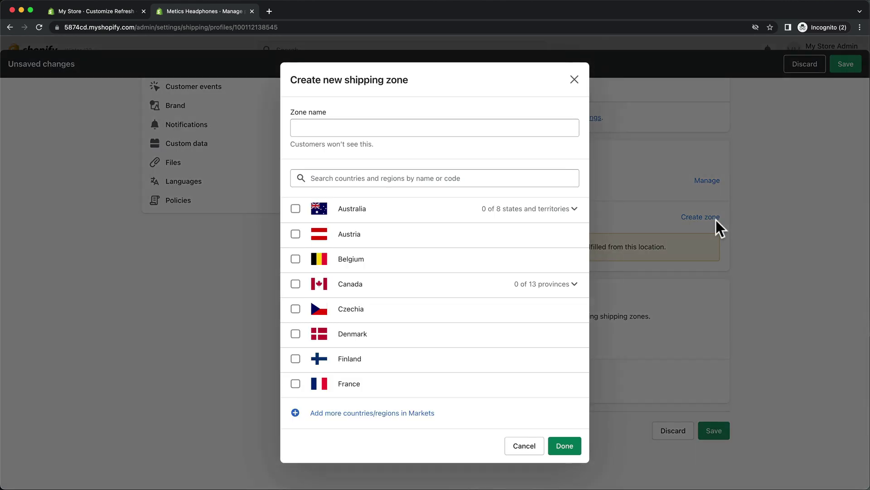
{"action": "left_click", "coordinate": [530, 132]}
{"action": "type", "text": "United States"}
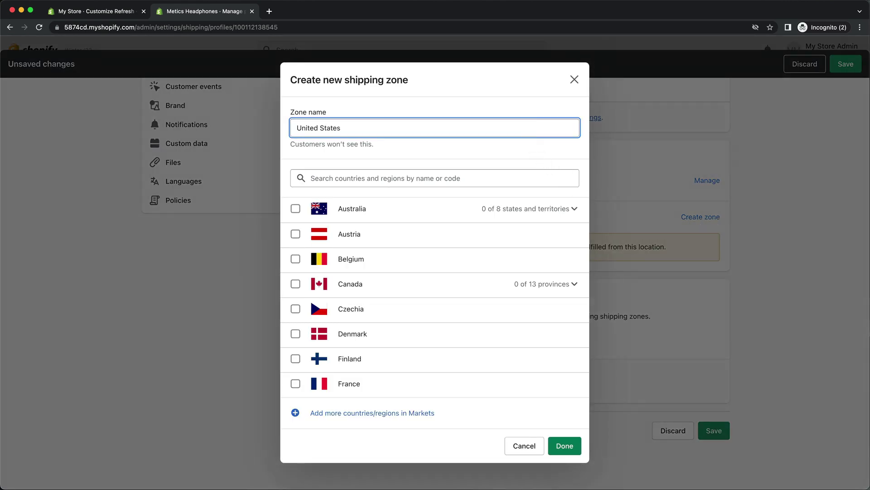
{"action": "left_click", "coordinate": [498, 170]}
{"action": "type", "text": "united states"}
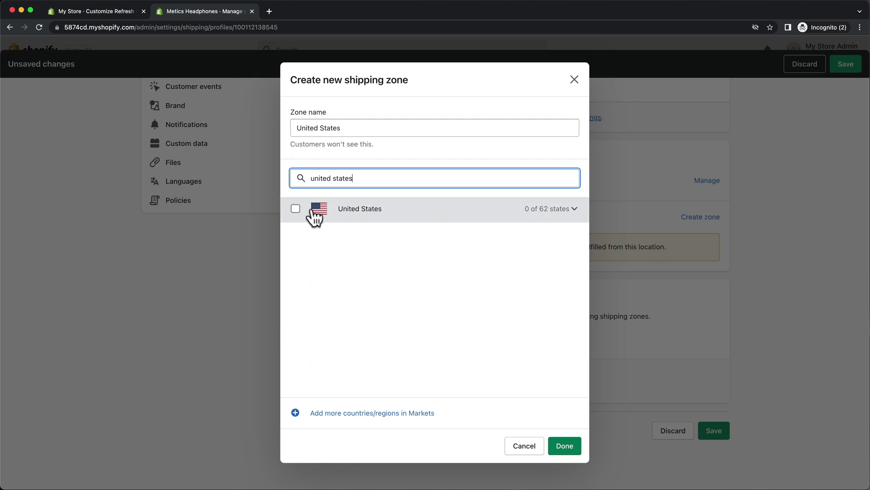
{"action": "left_click", "coordinate": [296, 208]}
{"action": "left_click", "coordinate": [562, 449]}
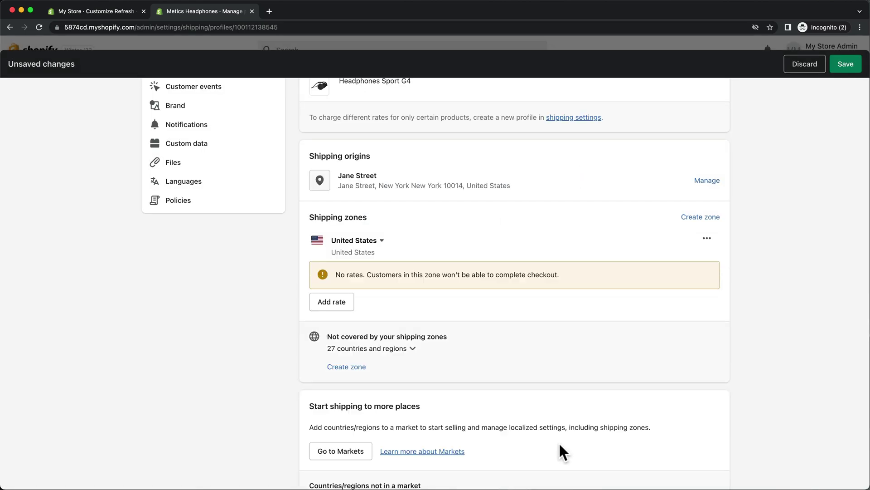
Add a free Standard (3 to 4 business days) rate to the zone and save
{"action": "left_click", "coordinate": [350, 306]}
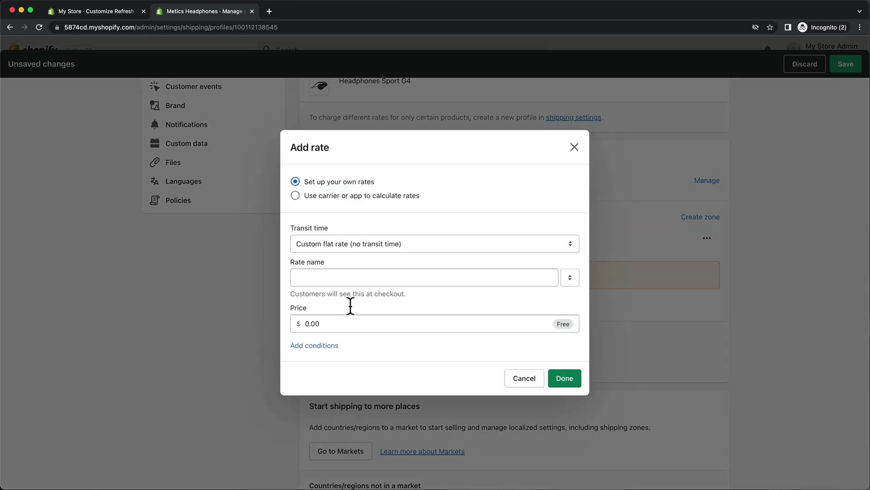
{"action": "left_click", "coordinate": [392, 262]}
{"action": "left_click", "coordinate": [391, 272]}
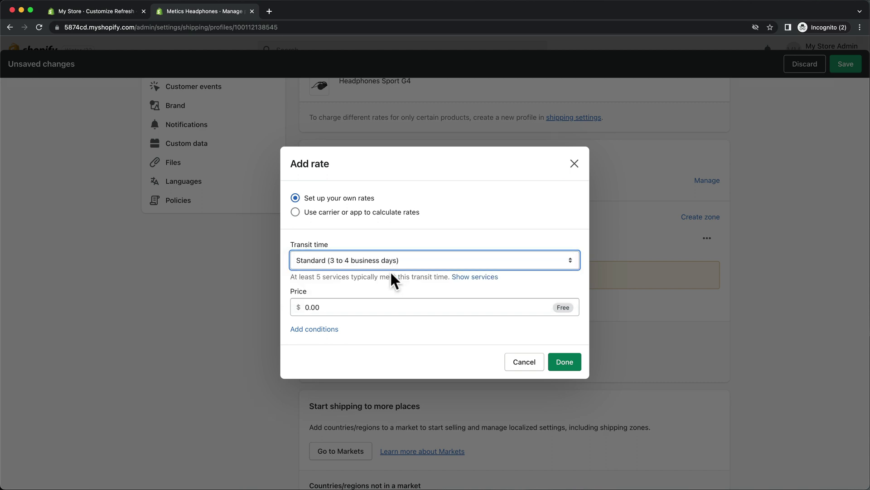
{"action": "left_click", "coordinate": [392, 307]}
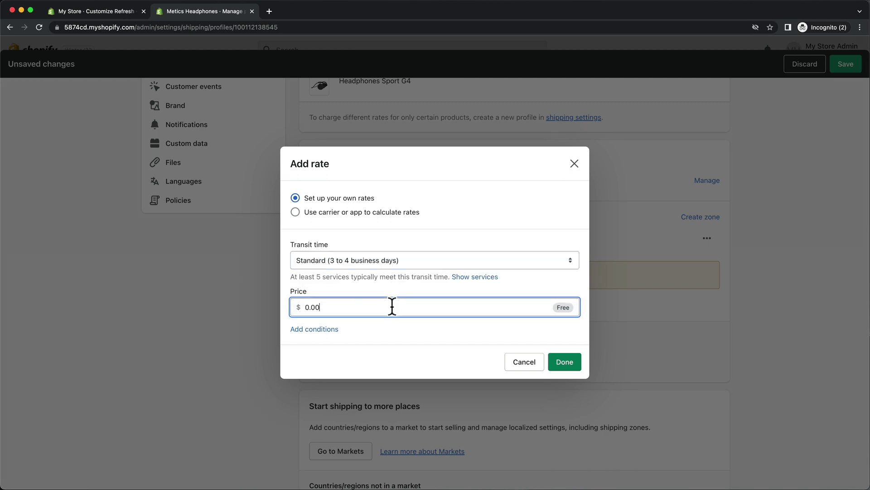
{"action": "left_click", "coordinate": [563, 368]}
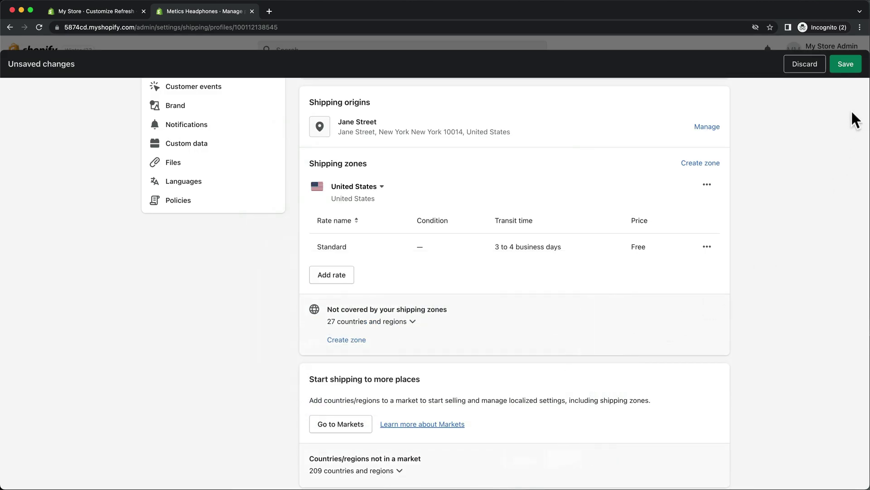
{"action": "left_click", "coordinate": [846, 64]}
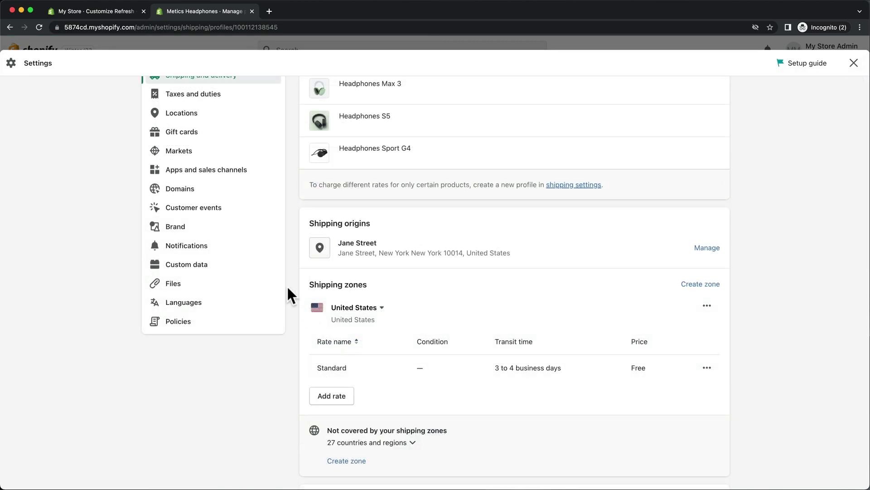
Search Domains for 'meticsheadphones' and view the $15.00/year meticsheadphones.com purchase summary without buying
{"action": "left_click", "coordinate": [223, 190]}
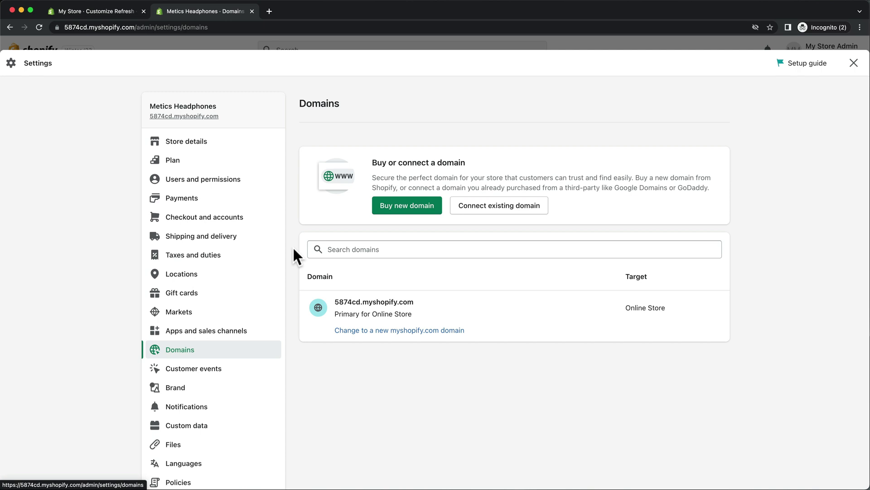
{"action": "left_click", "coordinate": [385, 208]}
{"action": "type", "text": "meticsheadphones"}
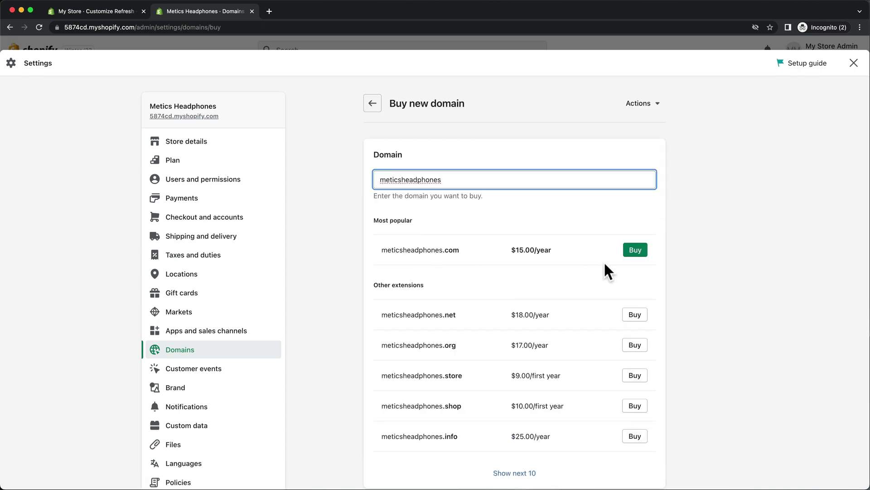
{"action": "left_click", "coordinate": [634, 249]}
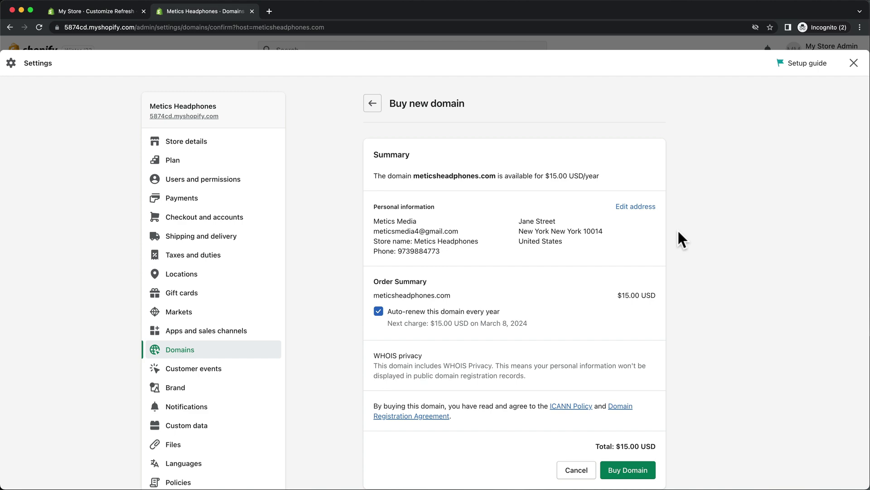
{"action": "left_click", "coordinate": [854, 64]}
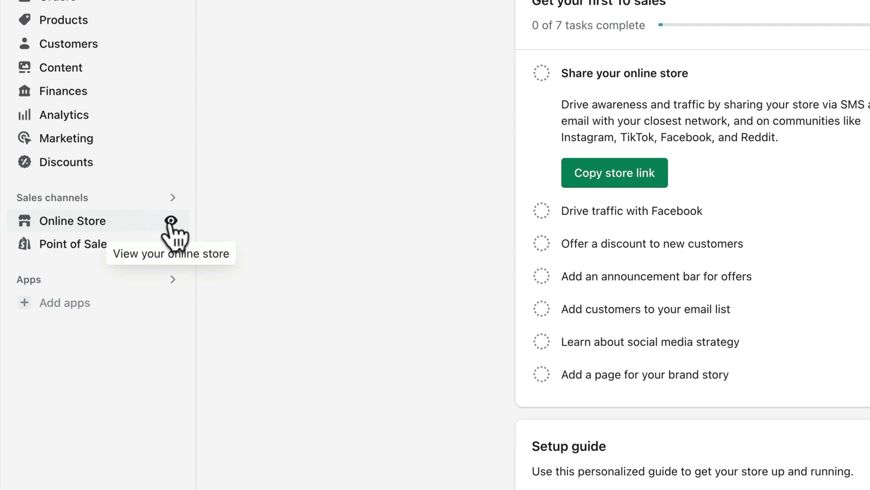
On the live storefront, add Headphones S5 from the Best Sellers collection to the cart
{"action": "left_click", "coordinate": [171, 221]}
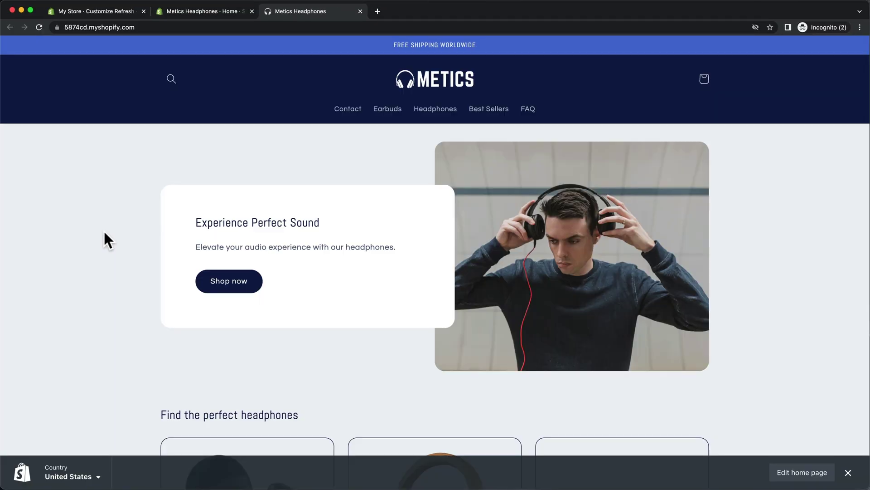
{"action": "left_click", "coordinate": [207, 288]}
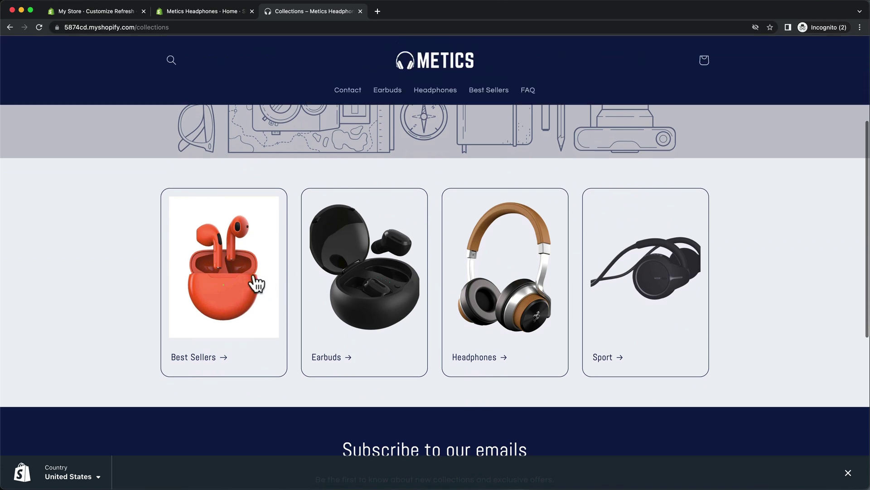
{"action": "left_click", "coordinate": [254, 282]}
{"action": "scroll", "coordinate": [252, 281], "scroll_direction": "down", "scroll_amount": 2}
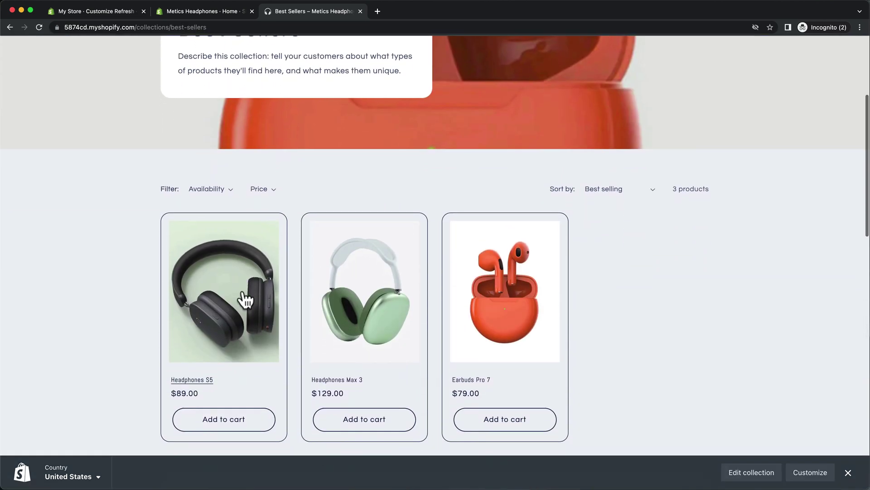
{"action": "left_click", "coordinate": [233, 415]}
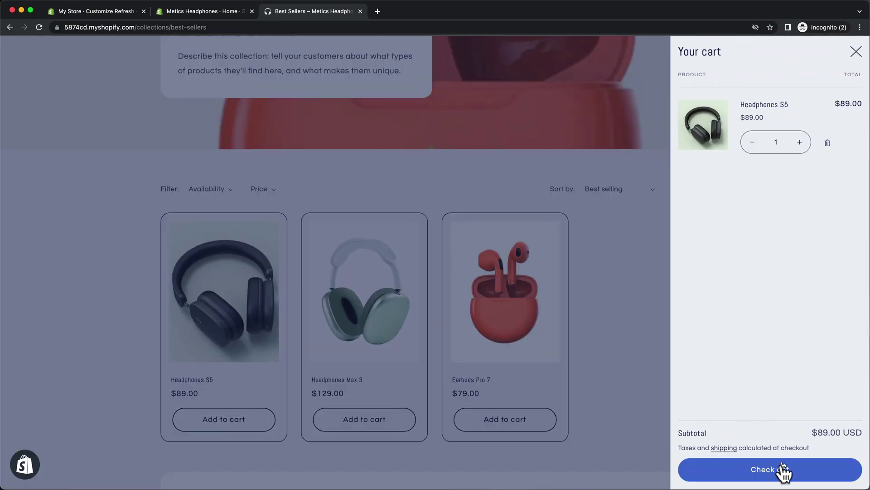
Check out and continue through shipping, confirming free Standard shipping and an $89.00 total
{"action": "left_click", "coordinate": [779, 479]}
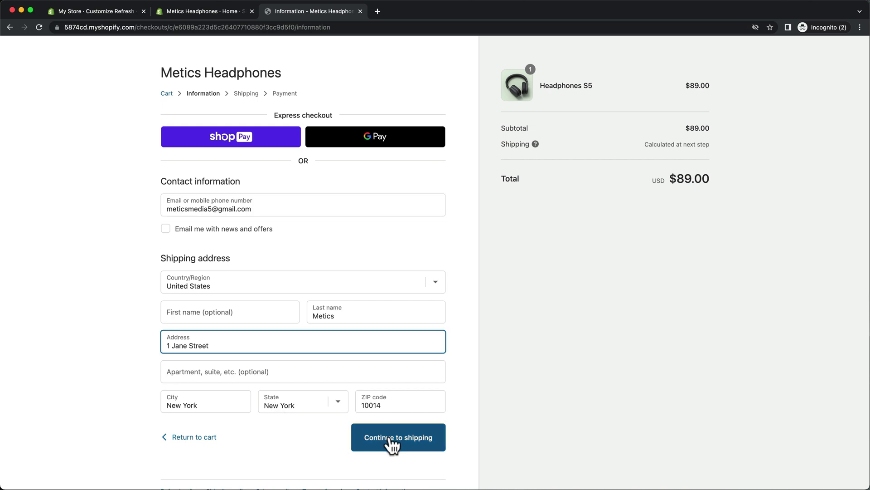
{"action": "left_click", "coordinate": [390, 438]}
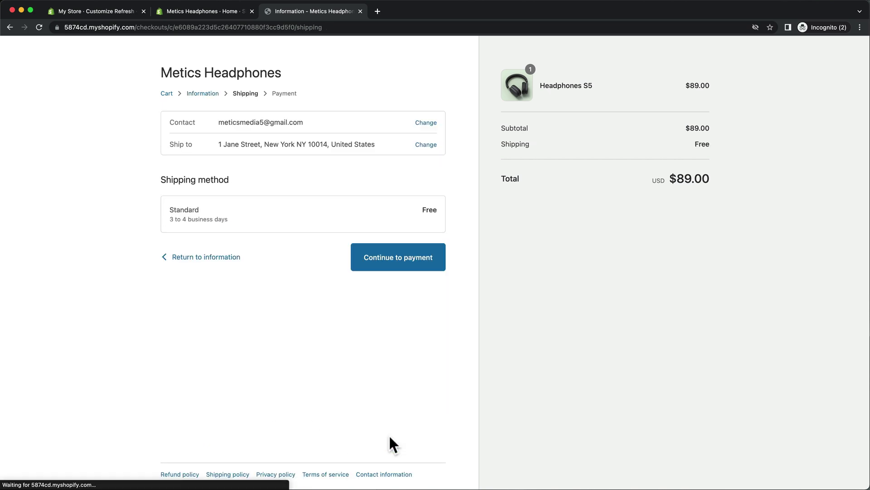
{"action": "left_click", "coordinate": [423, 268]}
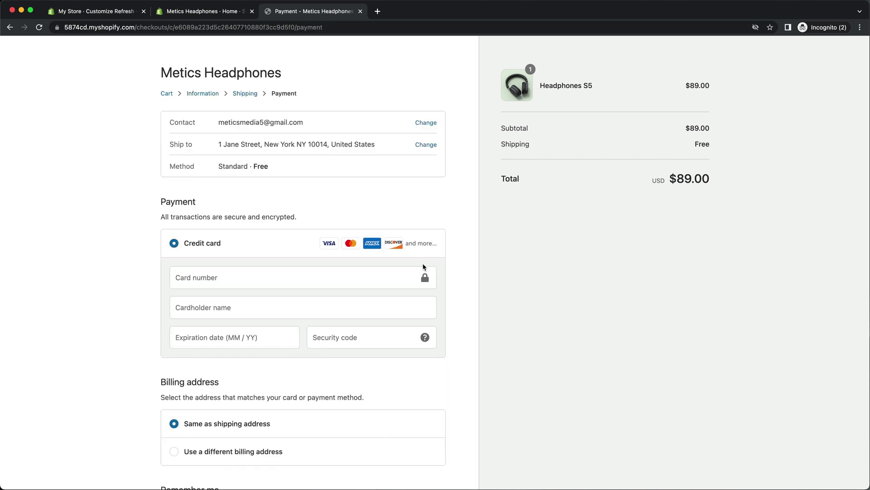